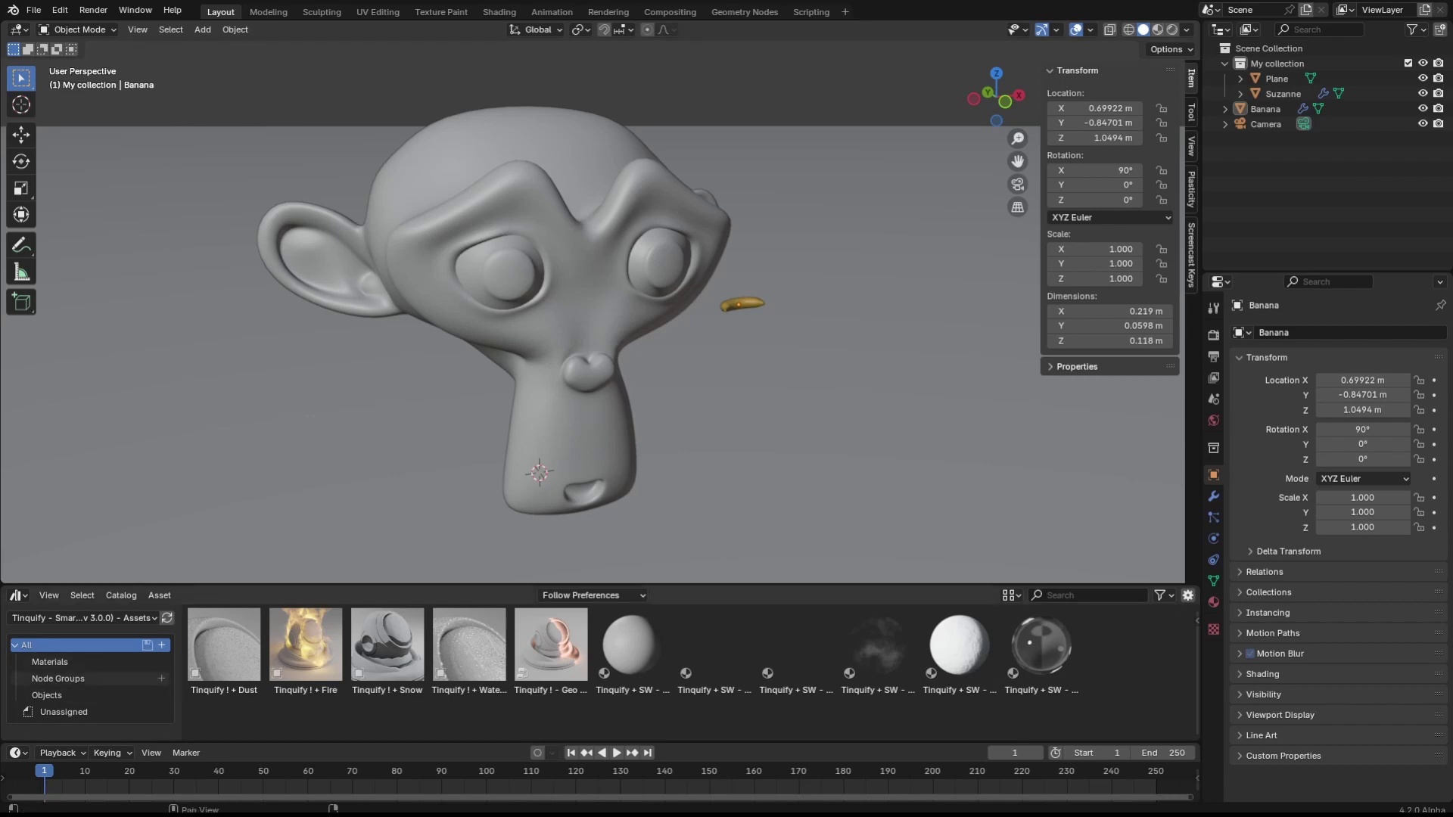
Step: Filter the Tinquify library to its object assets: Dust, Fire, Snow and Water
{"action": "left_click", "coordinate": [56, 695]}
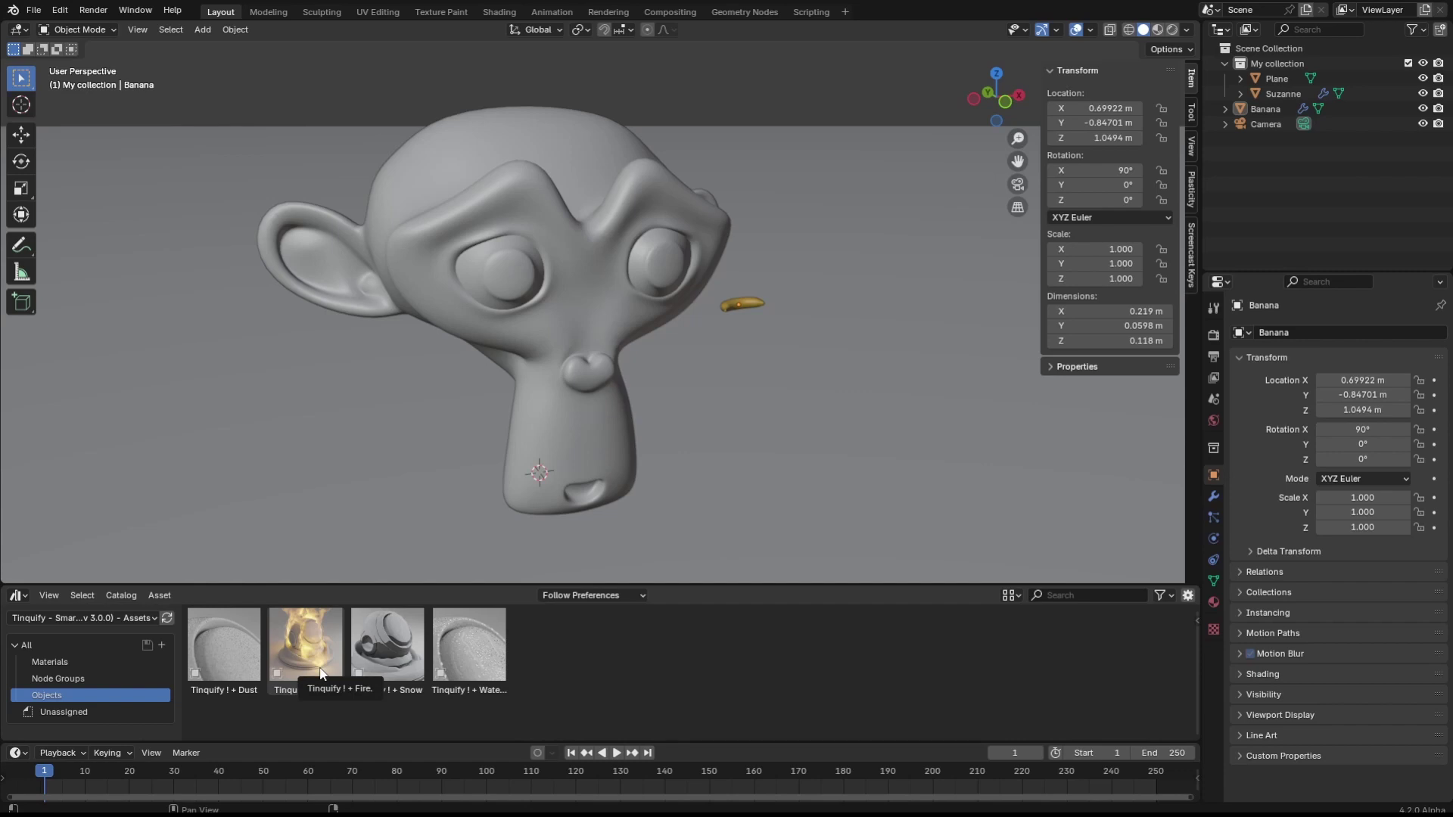
Step: Inspect the Tinquify Geo node group, then list the six Tinquify + SW materials
{"action": "left_click", "coordinate": [133, 678]}
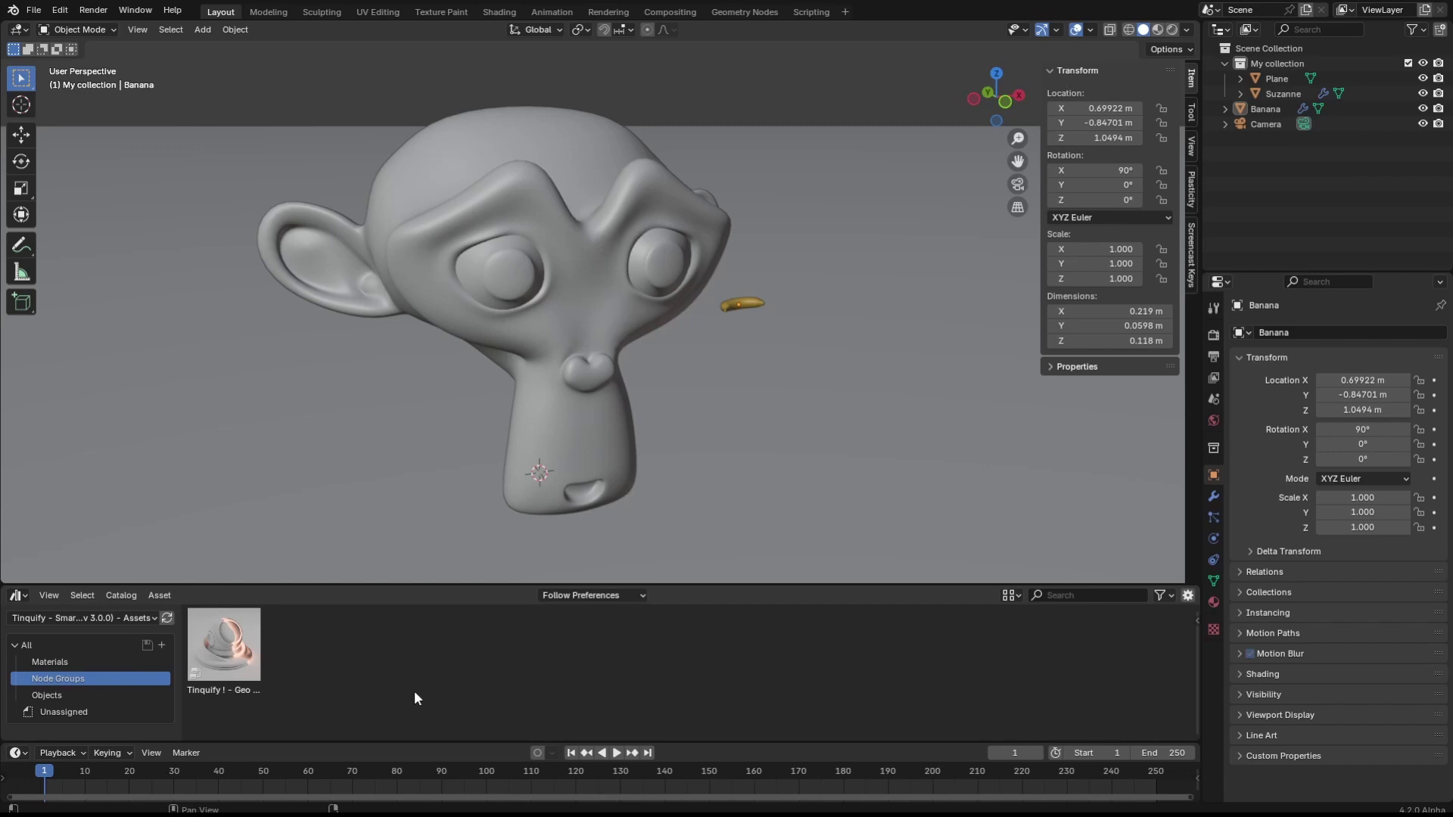
{"action": "left_click", "coordinate": [236, 654]}
{"action": "left_click", "coordinate": [71, 660]}
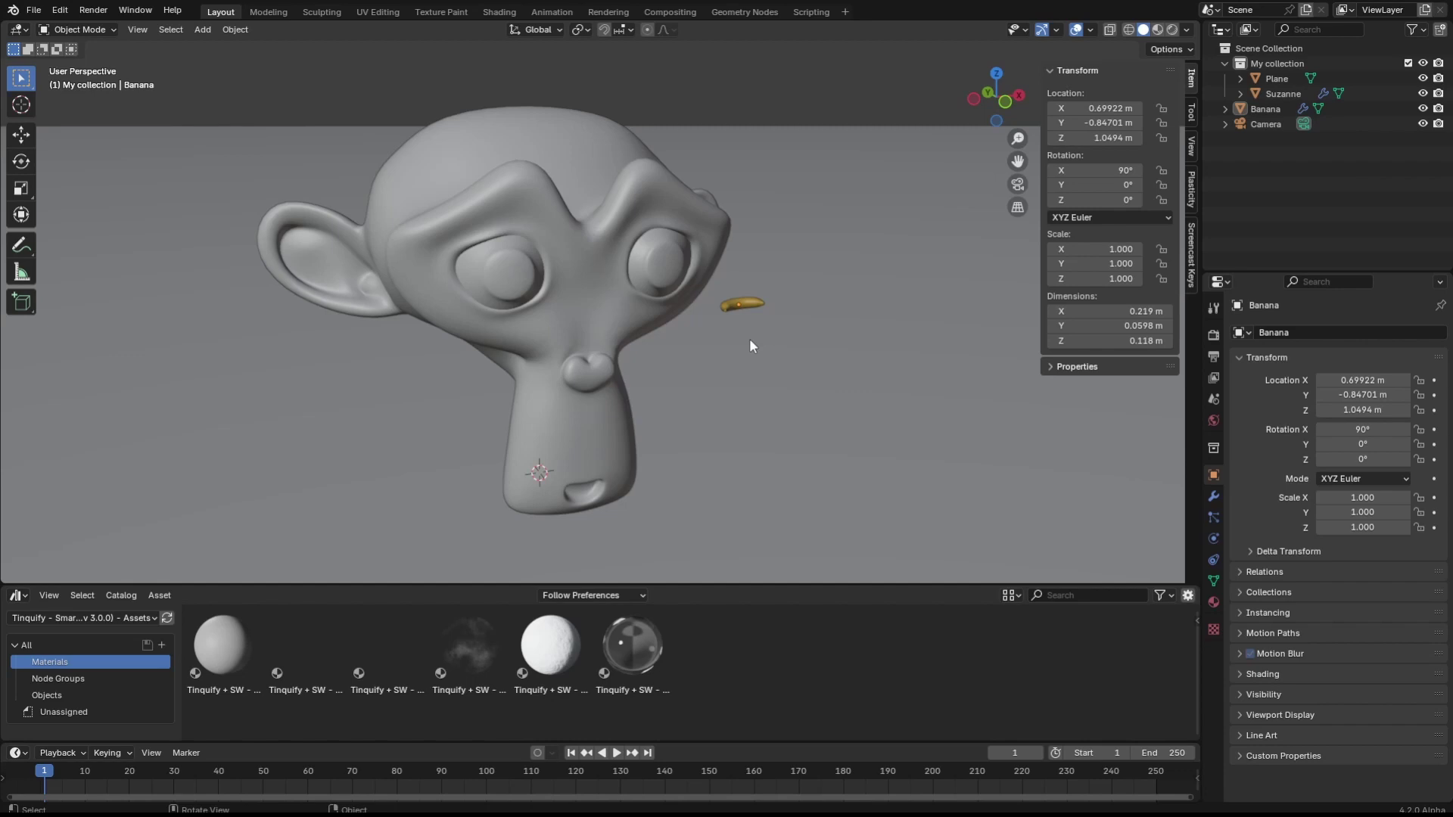
Step: Show all library assets again and move the Plane from My collection into the Scene Collection
{"action": "left_click", "coordinate": [80, 645]}
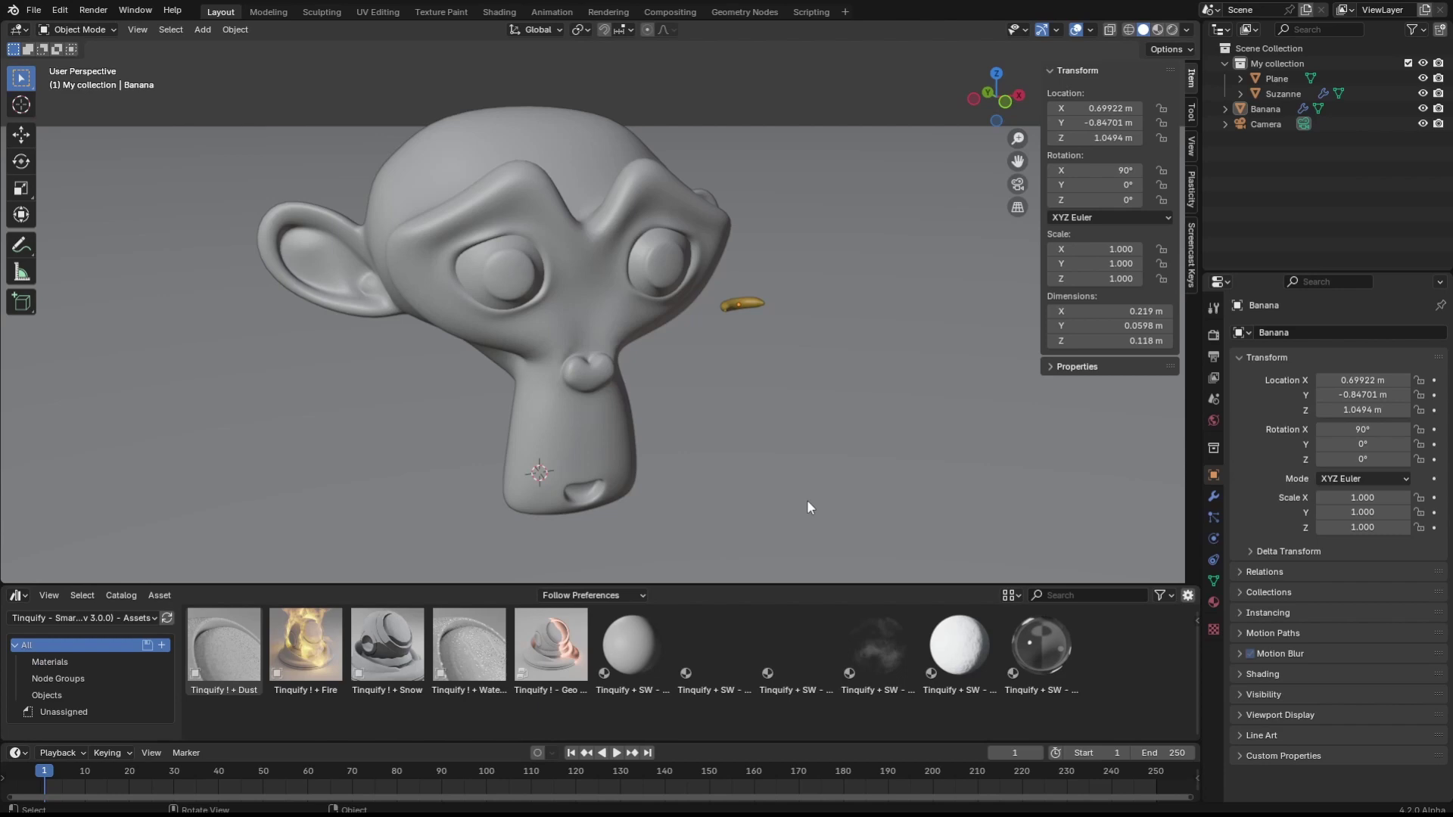
{"action": "left_click", "coordinate": [973, 318]}
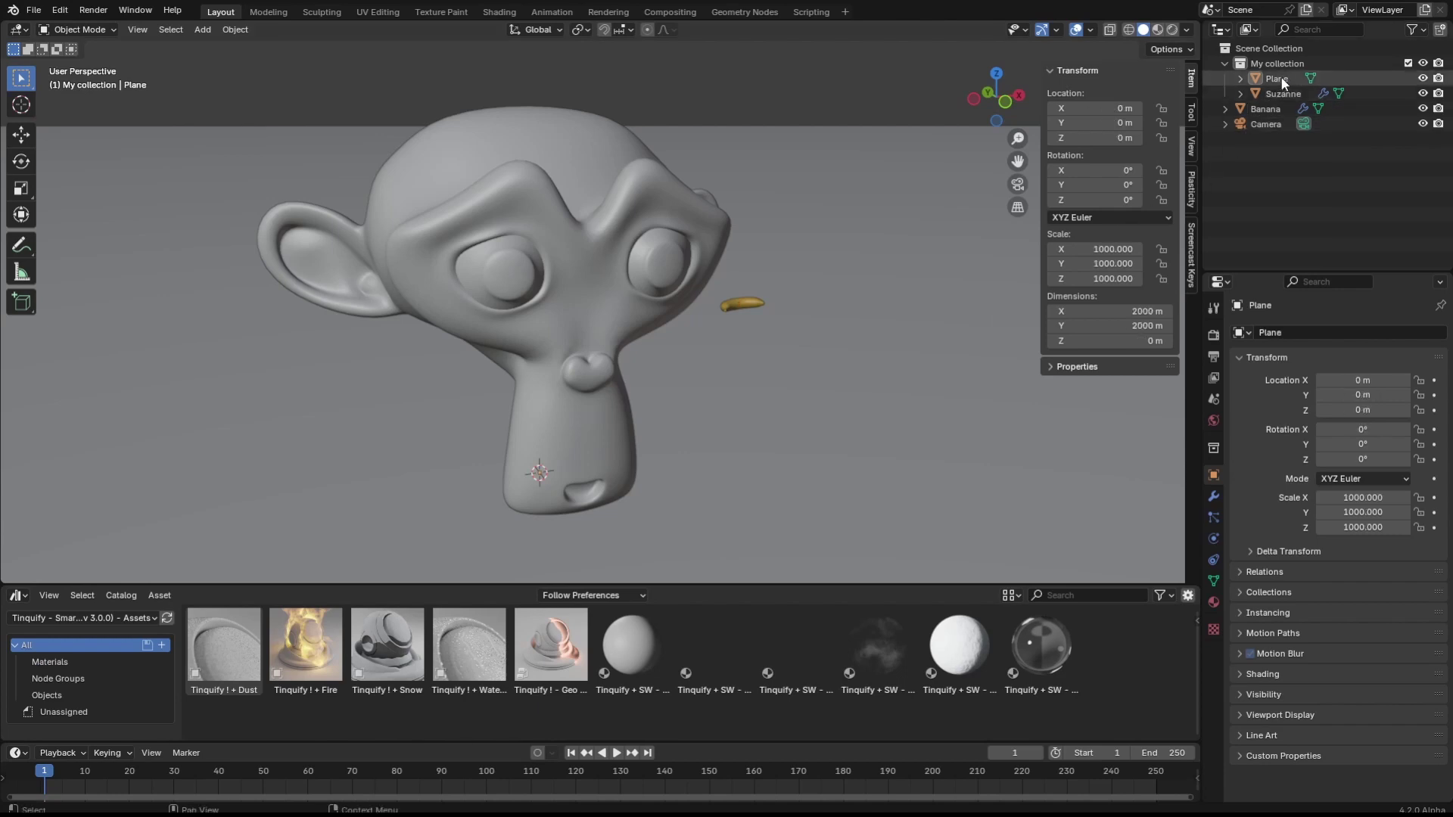
{"action": "left_click_drag", "start_coordinate": [1284, 83], "coordinate": [1275, 49]}
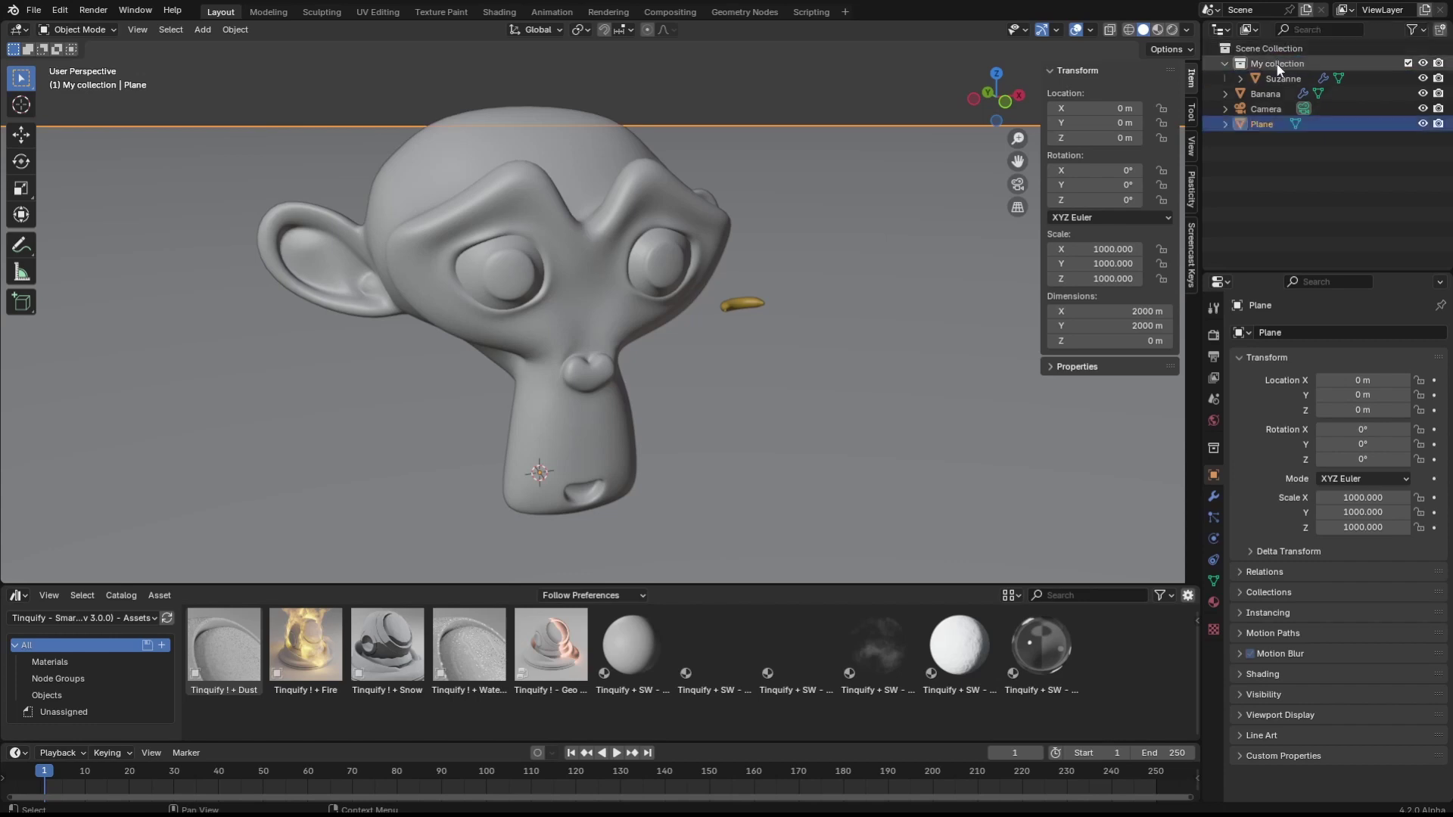
{"action": "left_click", "coordinate": [1284, 161]}
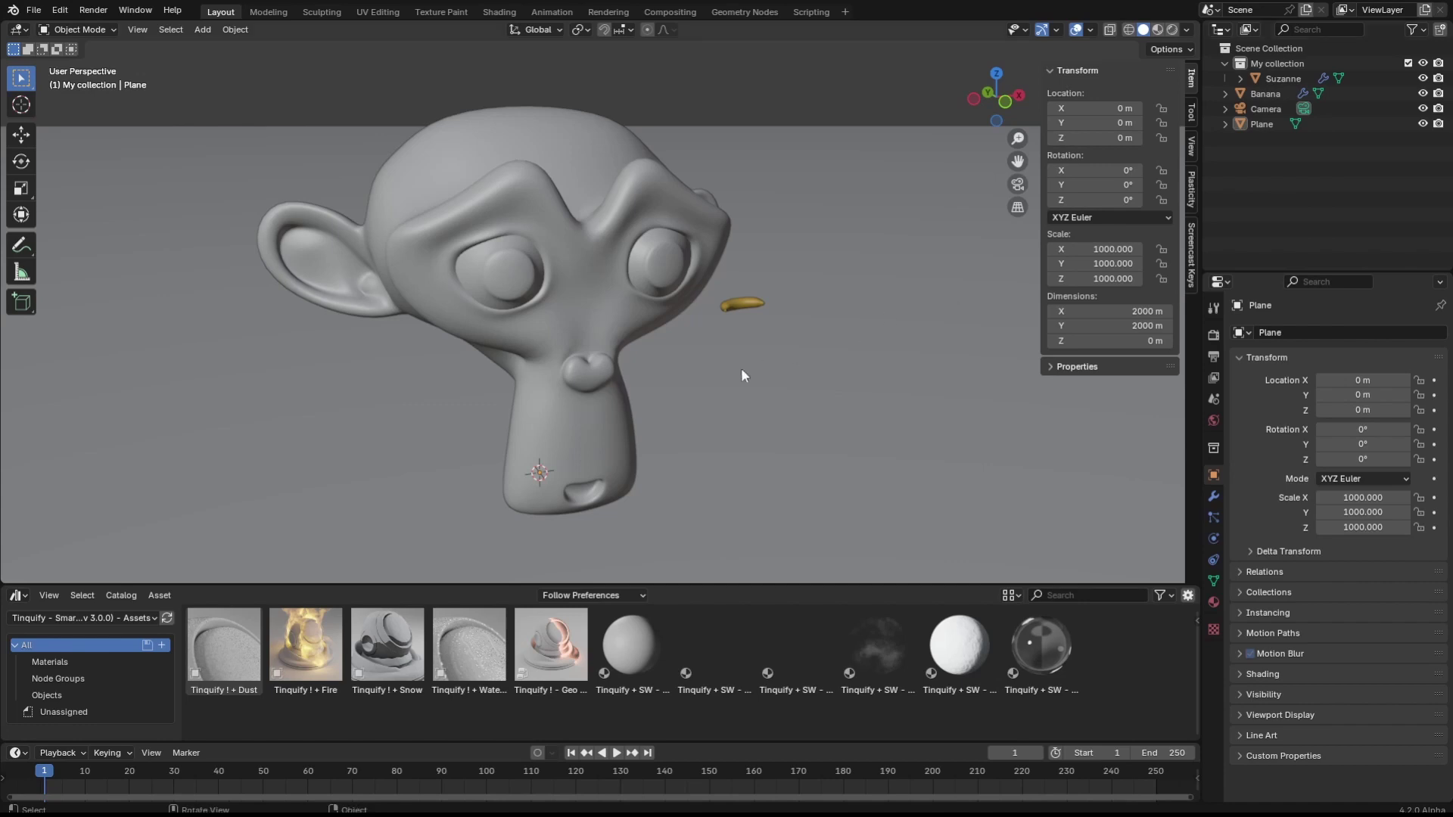
Step: Drag the Tinquify Water Drops object asset into the viewport and place it in My collection
{"action": "left_click", "coordinate": [69, 696]}
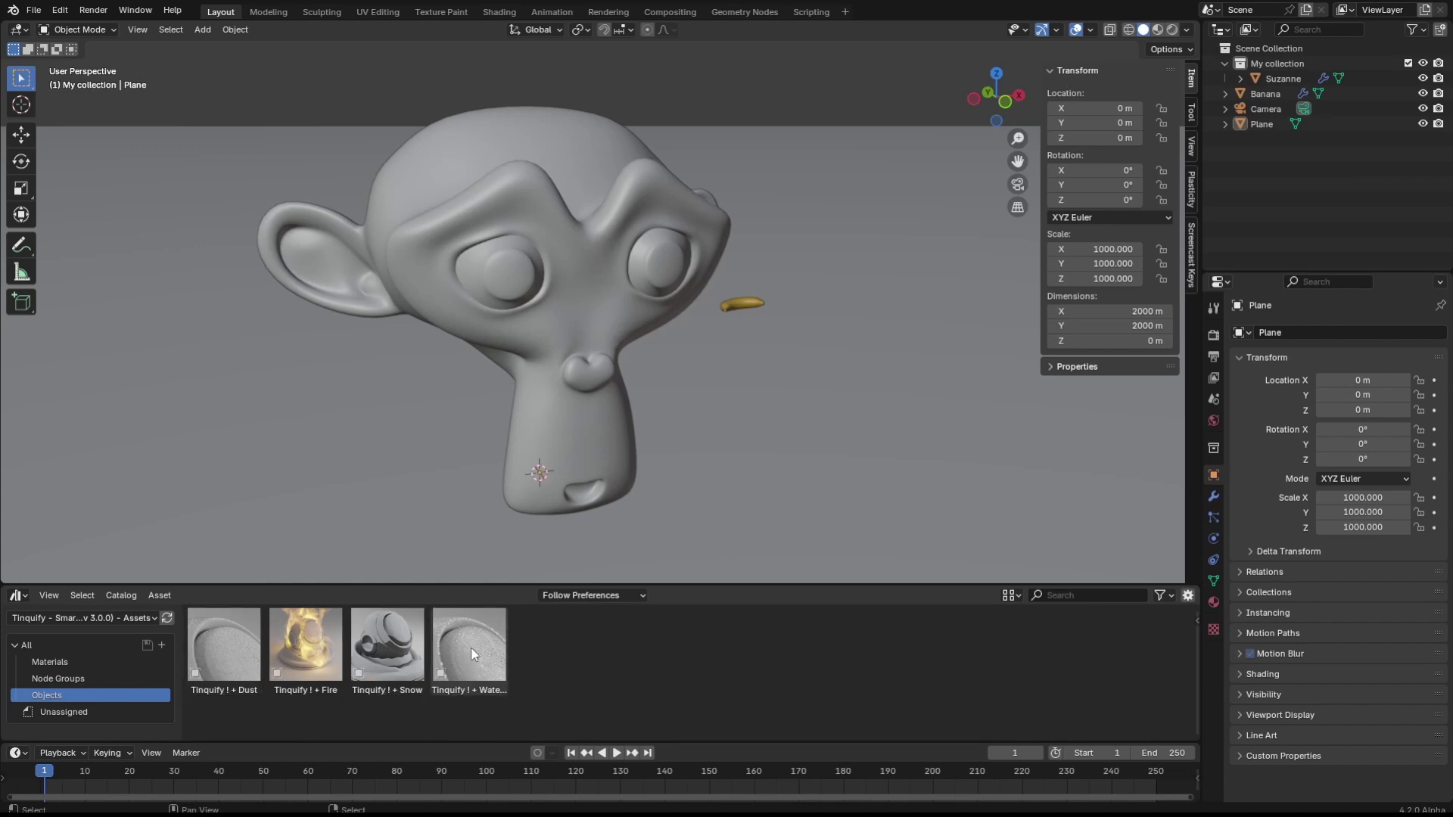
{"action": "left_click_drag", "start_coordinate": [475, 652], "coordinate": [806, 430]}
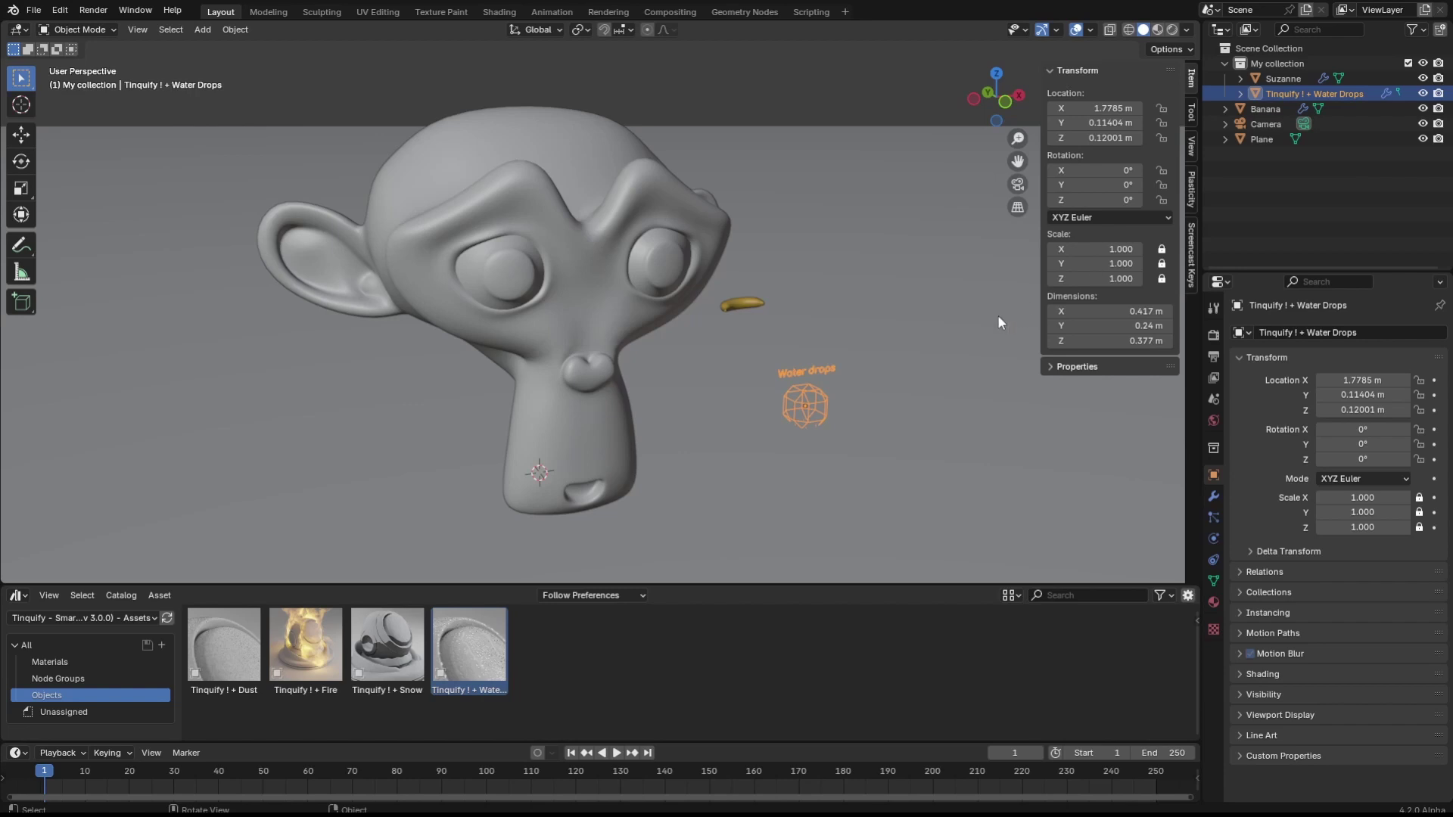
{"action": "left_click_drag", "start_coordinate": [1297, 99], "coordinate": [1255, 151]}
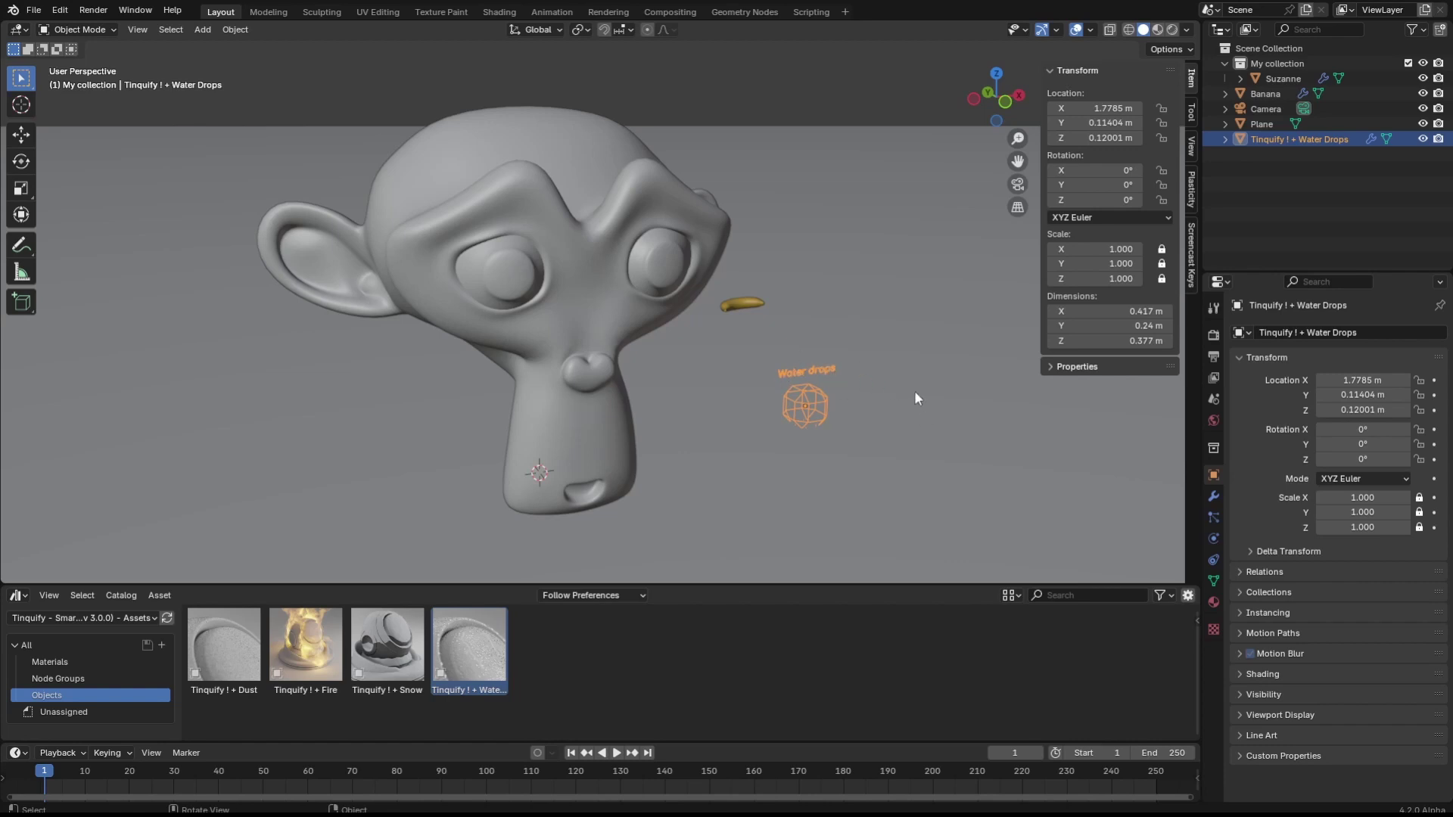
Step: Set the Water Drops modifier's Base Collection to My collection and inspect the drops on Suzanne
{"action": "left_click", "coordinate": [1212, 496]}
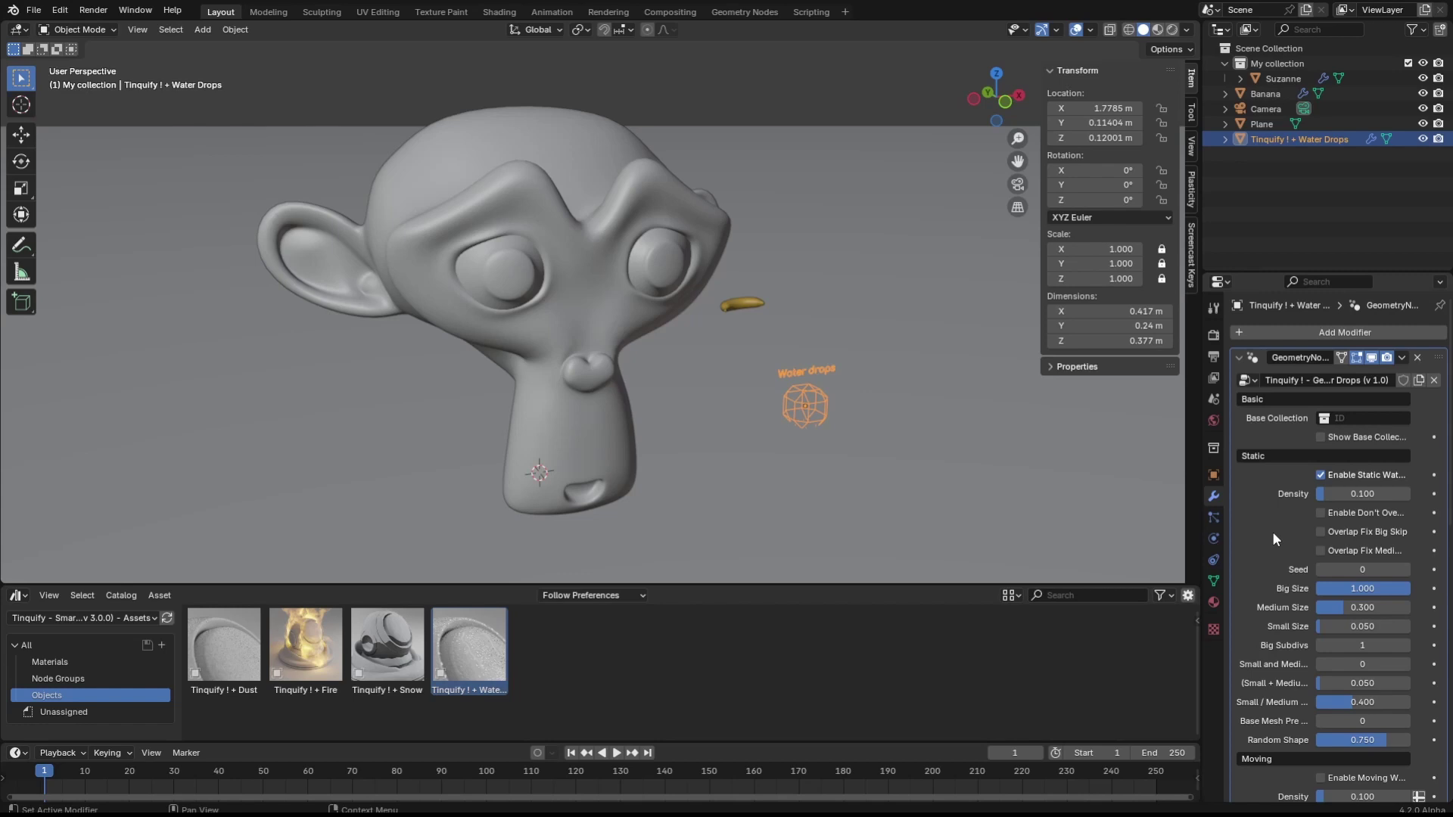
{"action": "left_click", "coordinate": [1364, 418]}
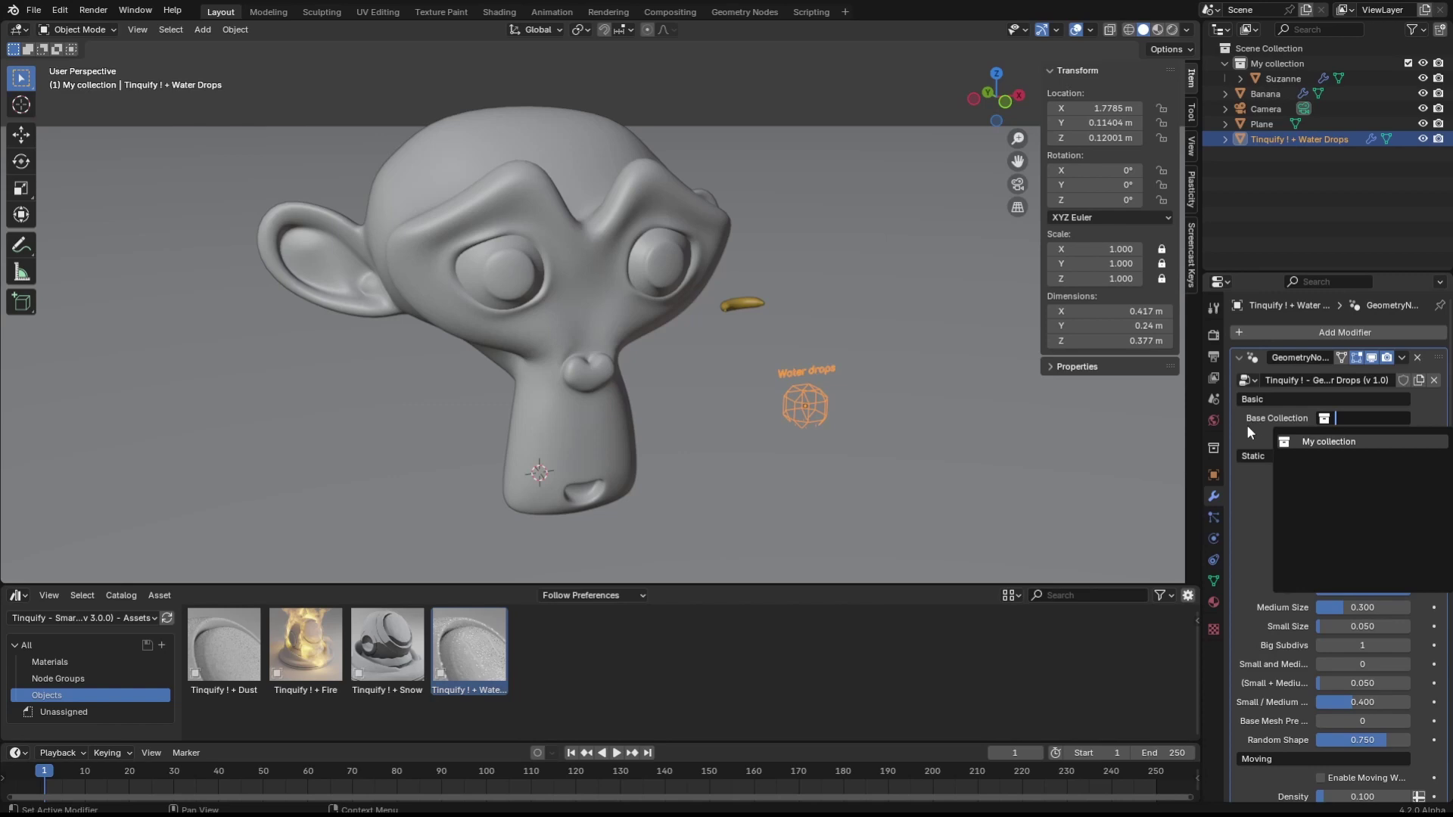
{"action": "key", "text": "Return"}
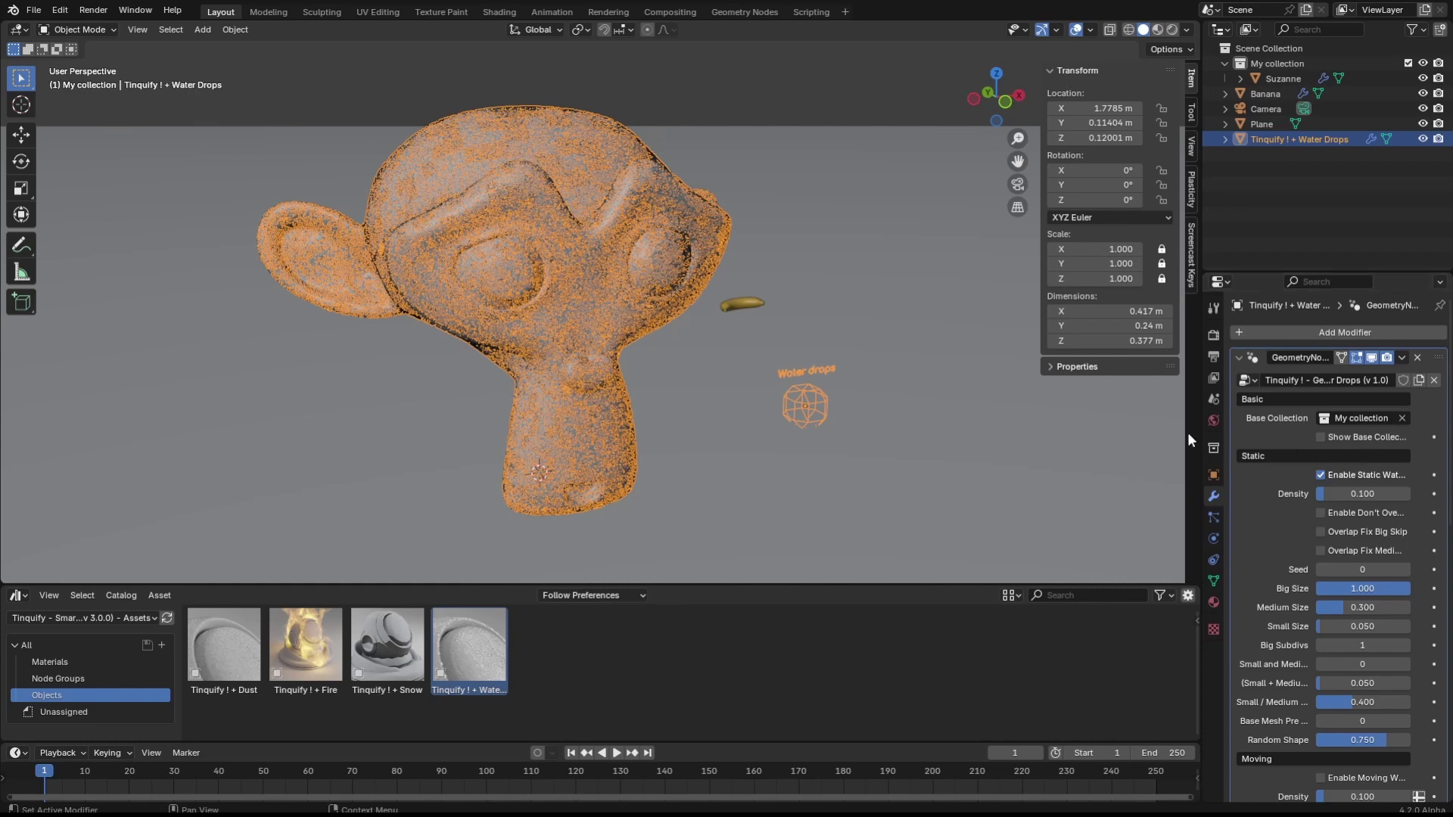
{"action": "scroll", "coordinate": [549, 289], "scroll_direction": "up", "scroll_amount": 6}
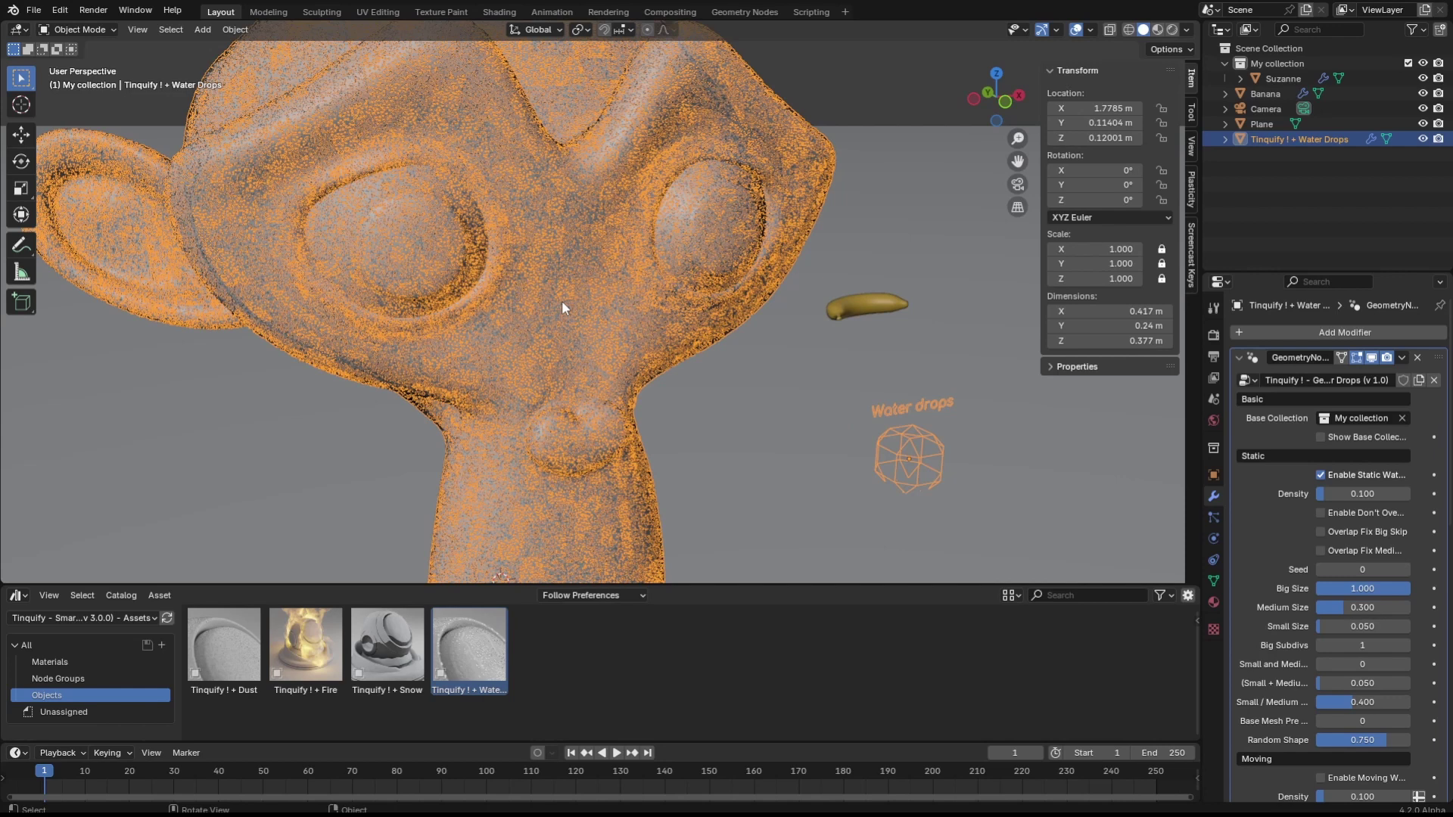
{"action": "scroll", "coordinate": [561, 301], "scroll_direction": "up", "scroll_amount": 2}
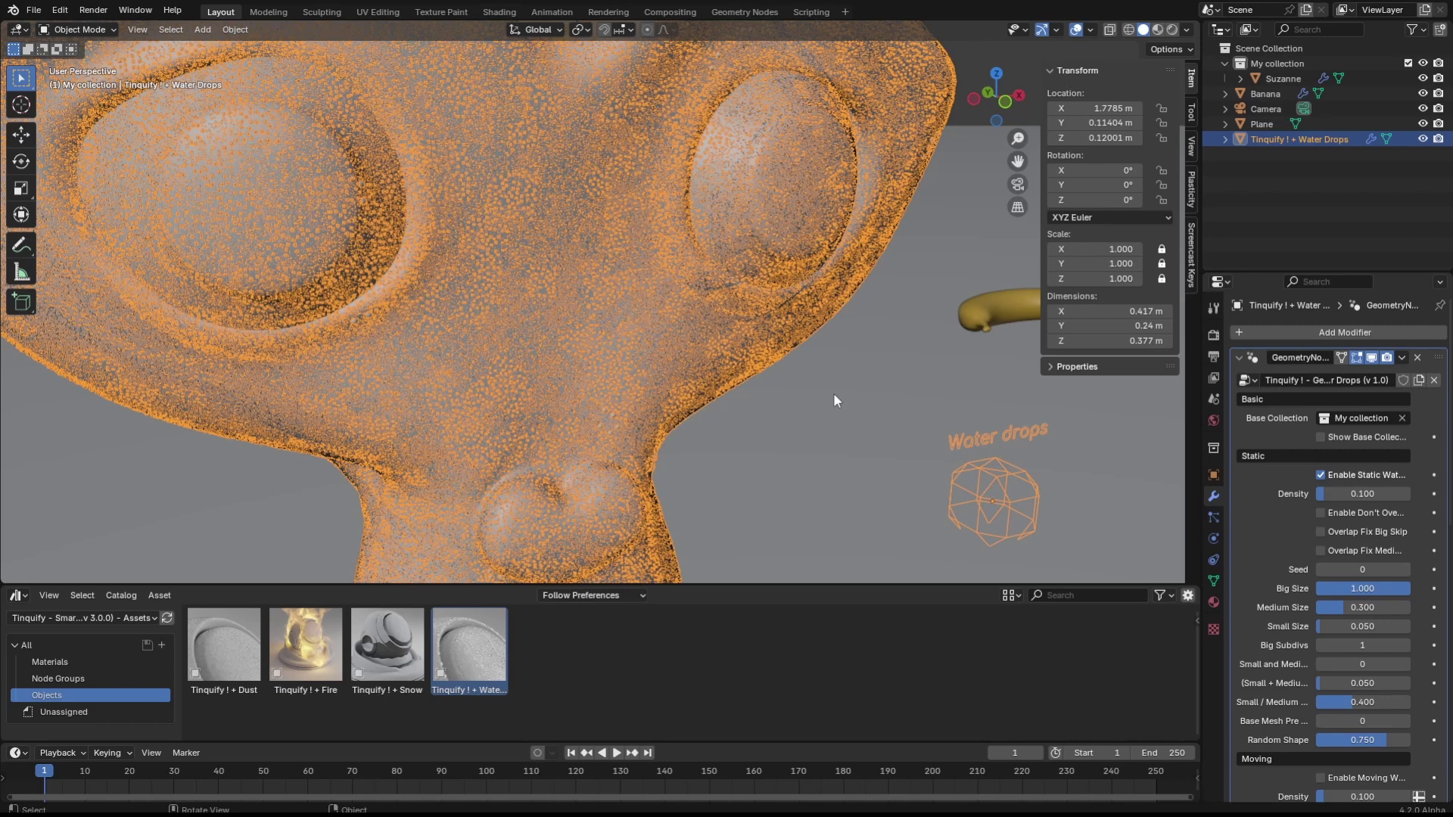
{"action": "middle_click_drag", "start_coordinate": [833, 393], "coordinate": [807, 418]}
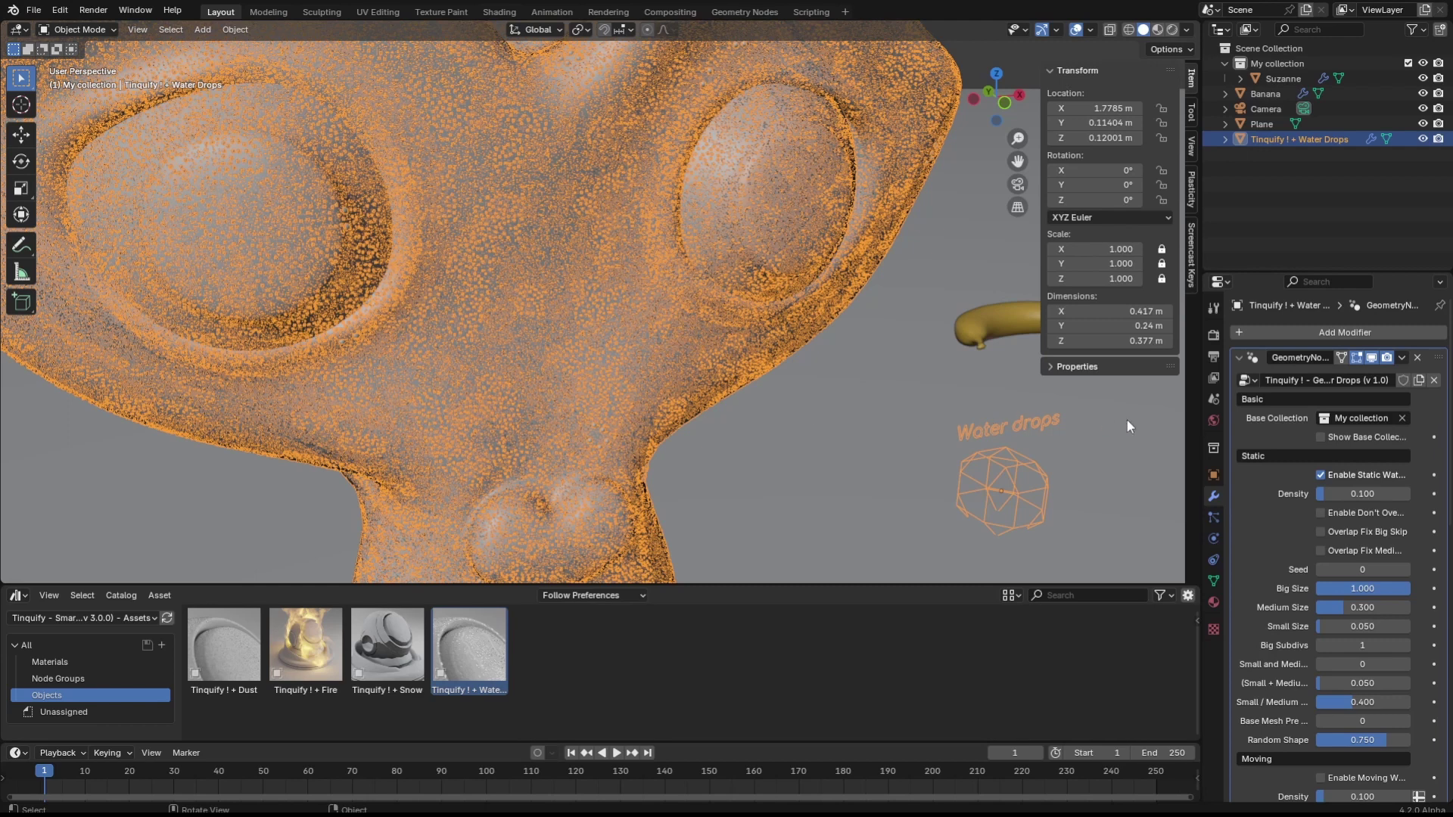
Step: Clear the Water Drops Base Collection and scale Suzanne down to 0.2
{"action": "left_click", "coordinate": [1401, 418]}
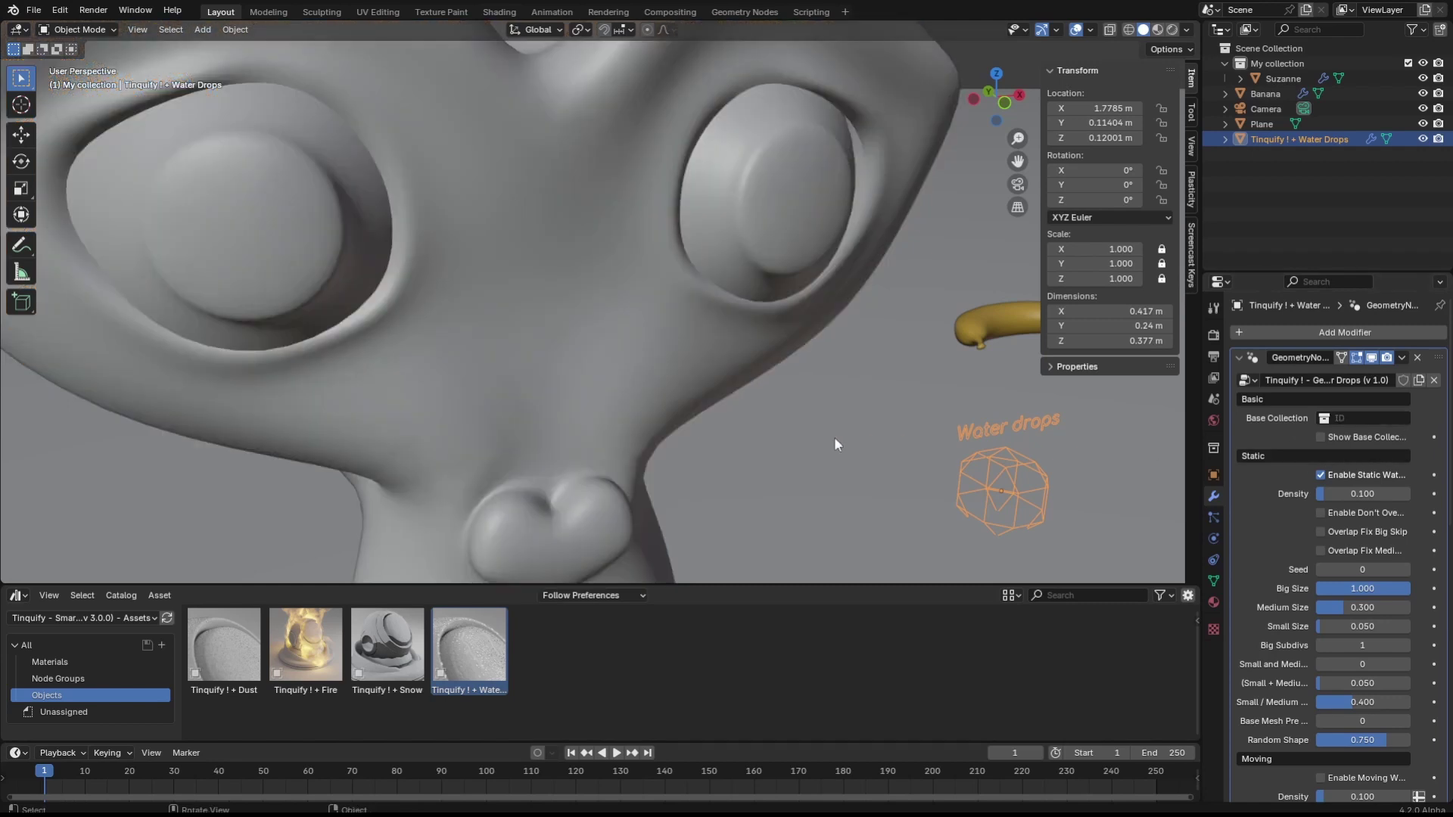
{"action": "scroll", "coordinate": [834, 437], "scroll_direction": "down", "scroll_amount": 6}
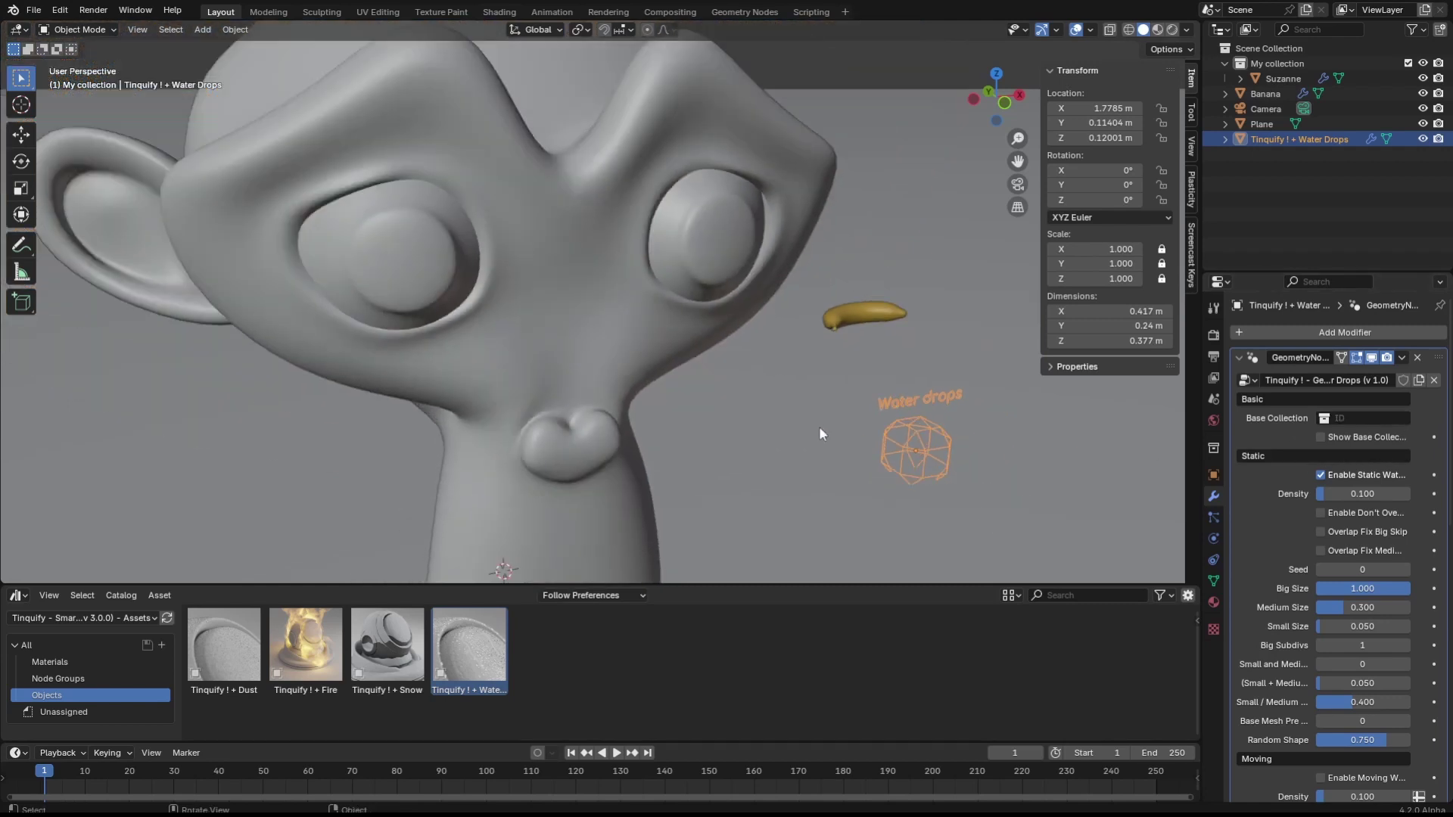
{"action": "left_click", "coordinate": [593, 314]}
{"action": "type", "text": "s0.2"}
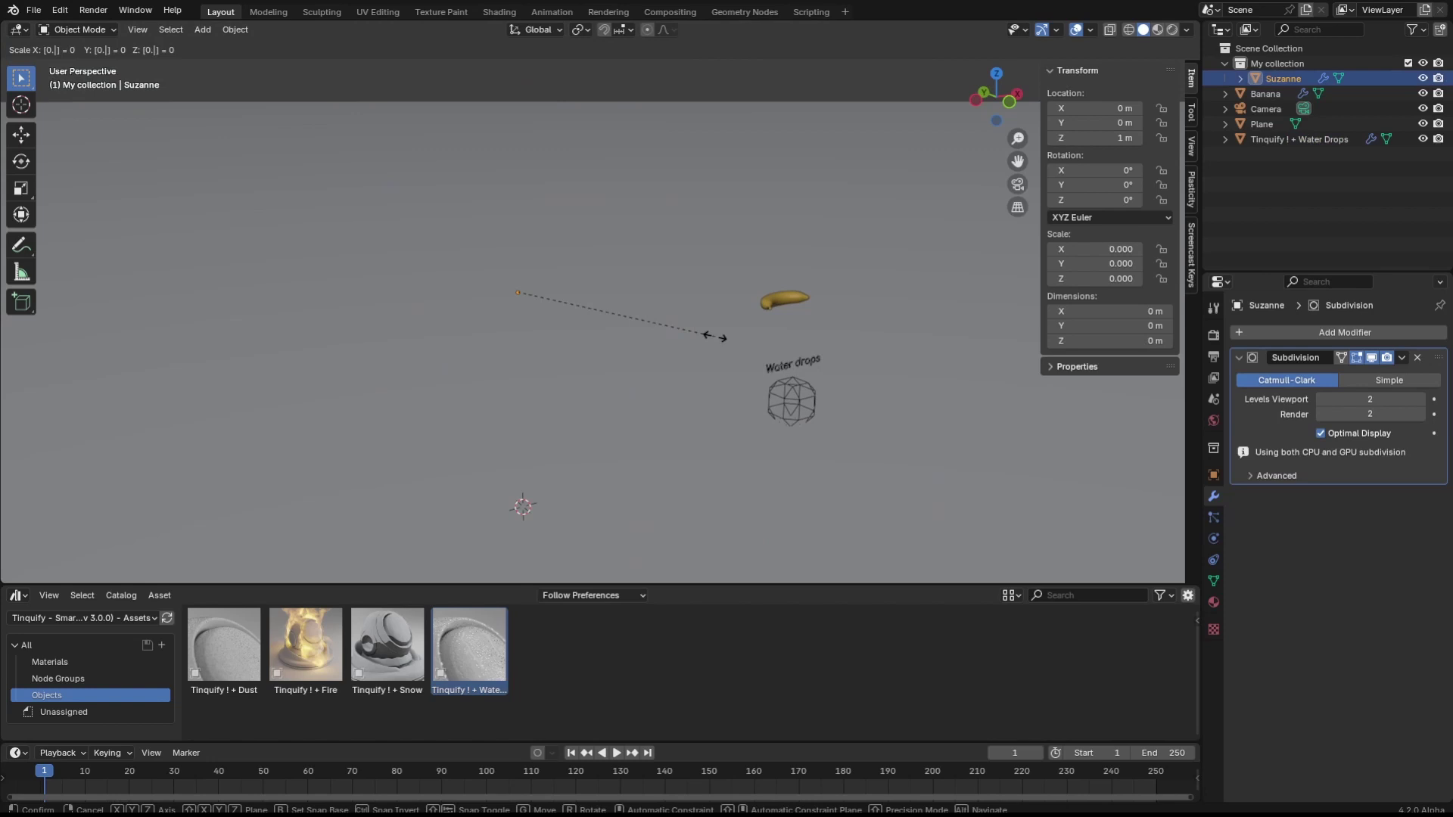
{"action": "key", "text": "Return"}
Step: Apply Suzanne's scale so it reads 1.000 on every axis
{"action": "middle_click_drag", "start_coordinate": [656, 333], "coordinate": [613, 303]}
{"action": "scroll", "coordinate": [707, 348], "scroll_direction": "up", "scroll_amount": 1}
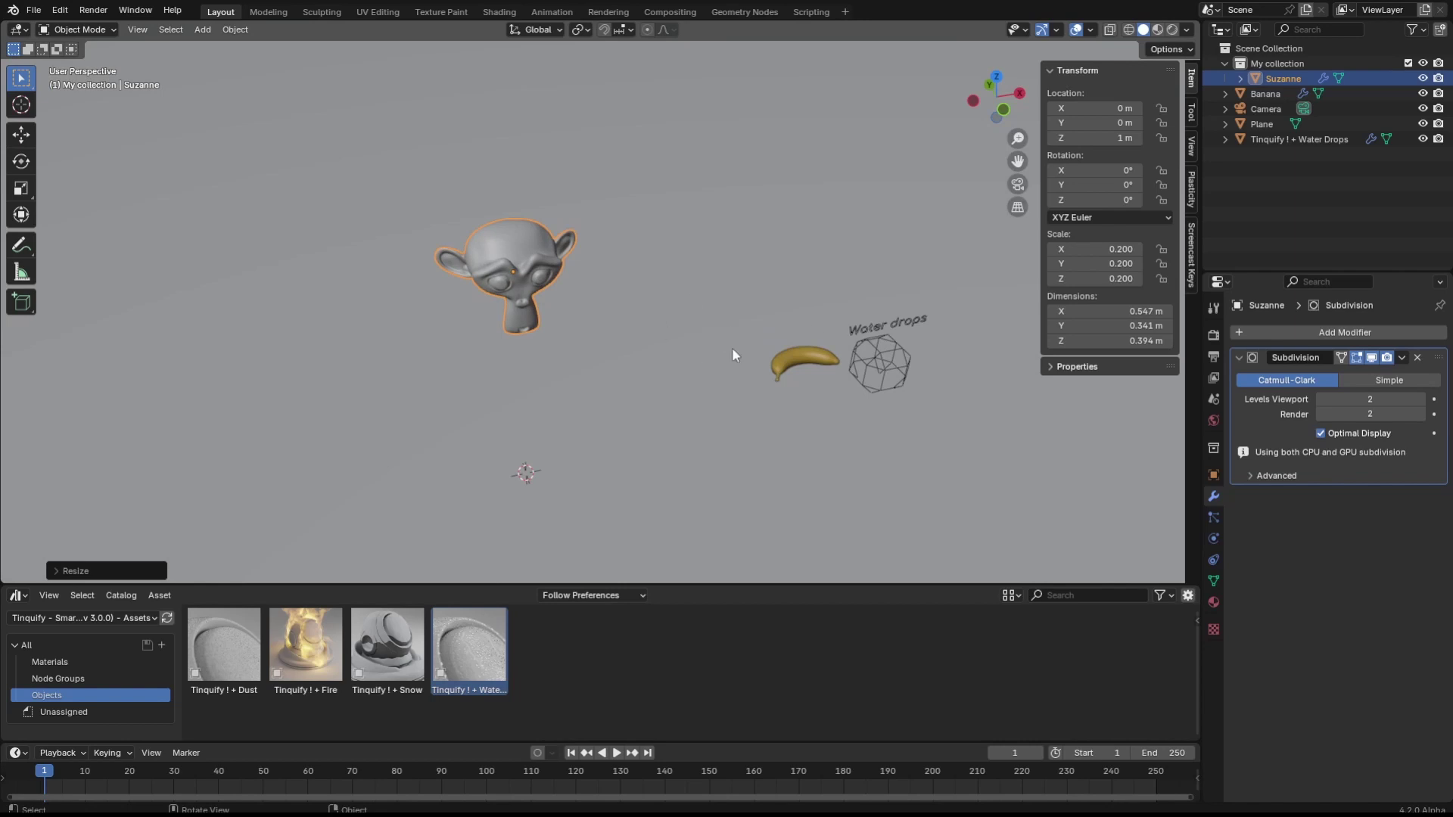
{"action": "middle_click_drag", "start_coordinate": [725, 396], "coordinate": [802, 417]}
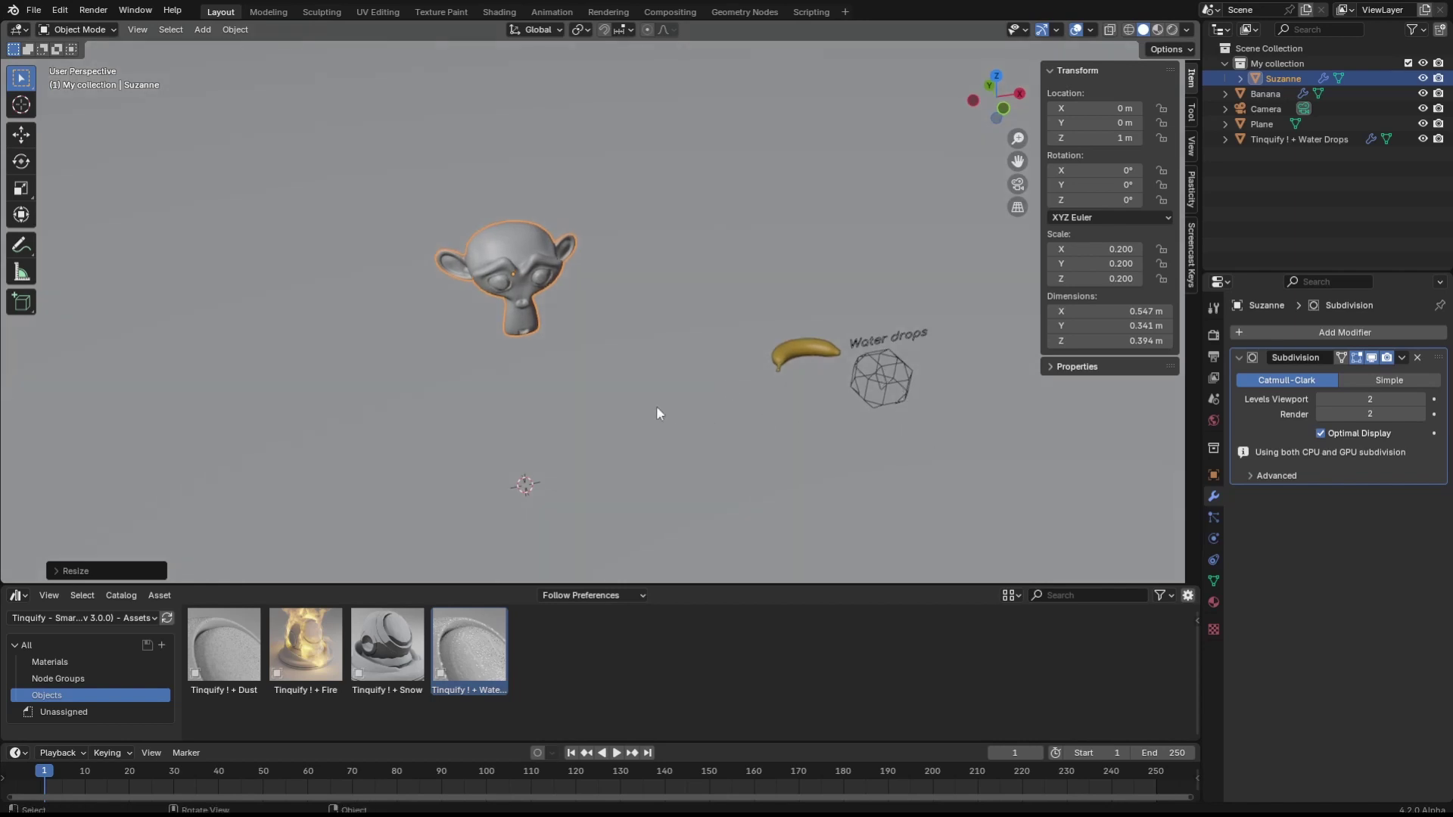
{"action": "middle_click_drag", "start_coordinate": [657, 407], "coordinate": [631, 326]}
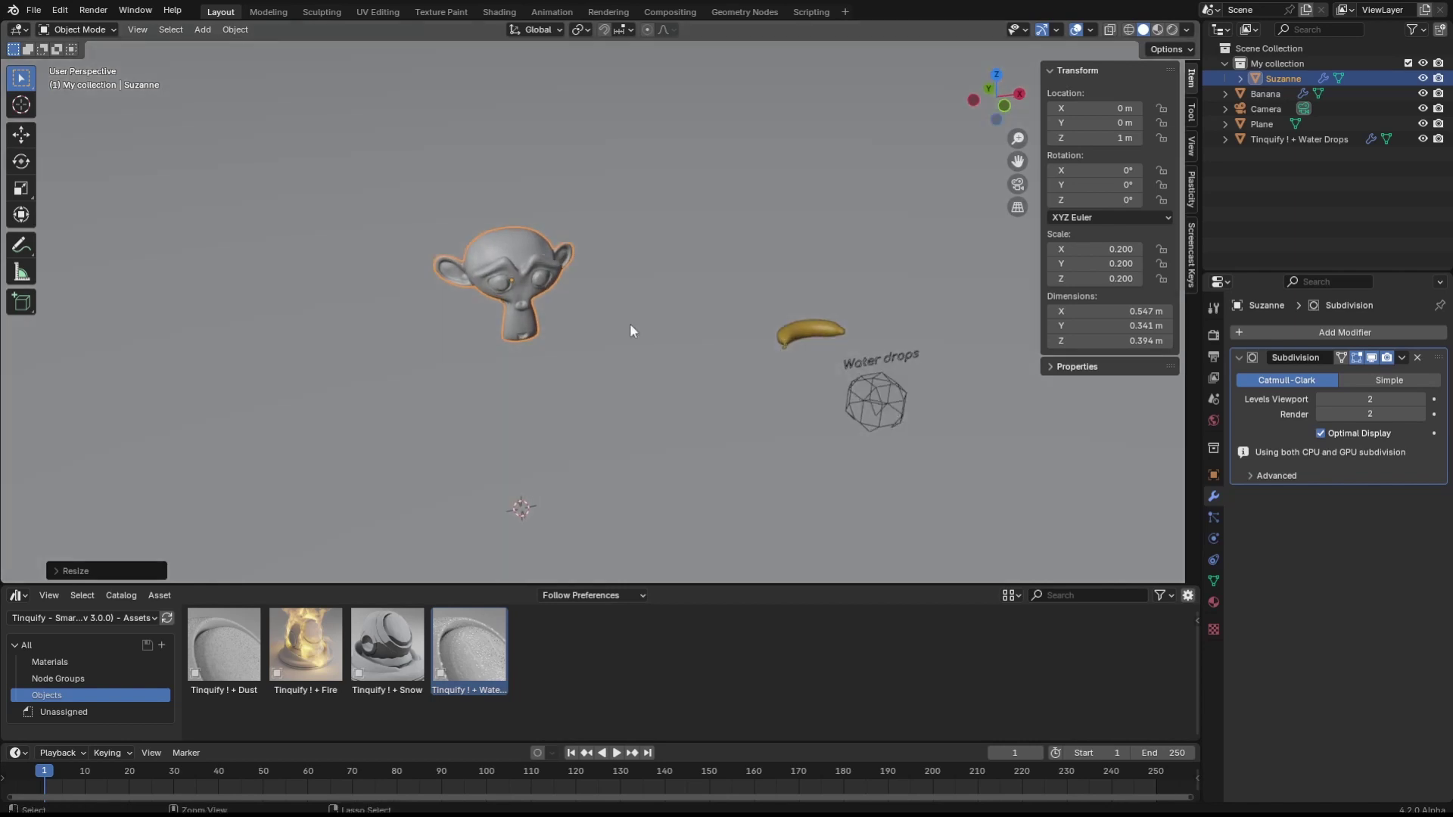
{"action": "key", "text": "ctrl+a"}
{"action": "left_click", "coordinate": [613, 358]}
Step: Set My collection as the Water Drops Base Collection again so drops cover the shrunken Suzanne
{"action": "left_click", "coordinate": [869, 355]}
{"action": "left_click", "coordinate": [1382, 414]}
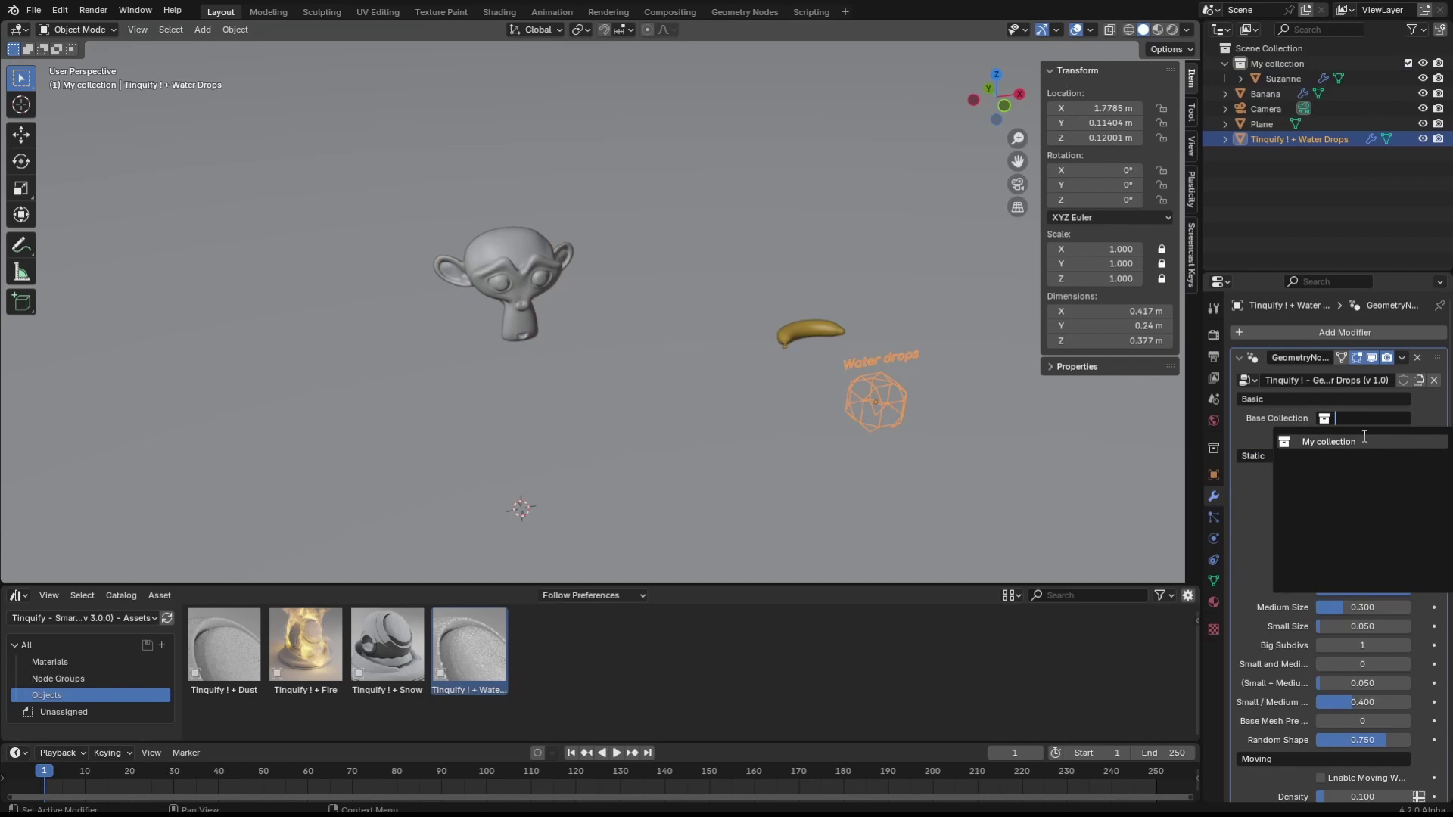
{"action": "left_click", "coordinate": [1329, 441]}
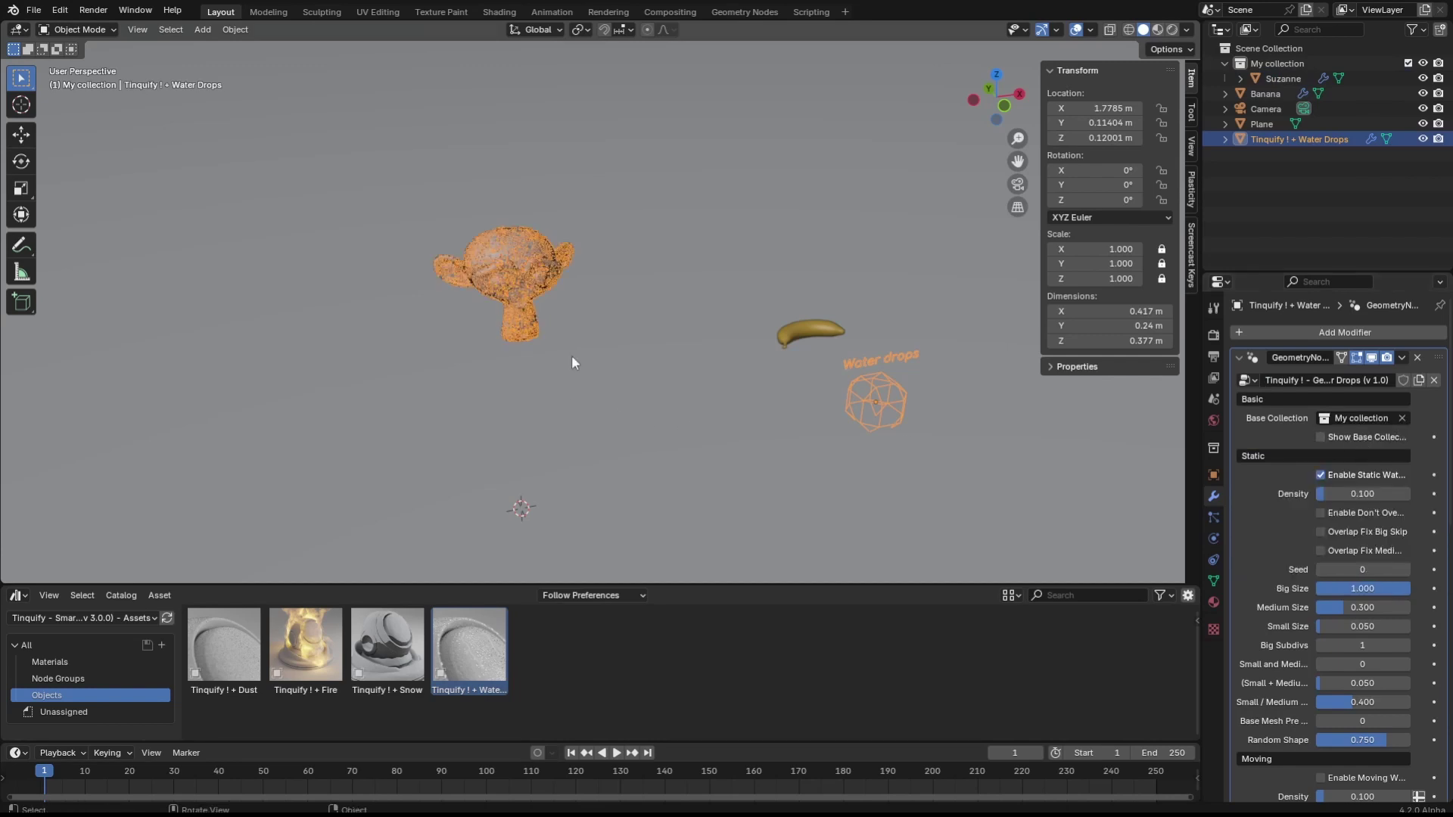
{"action": "scroll", "coordinate": [516, 298], "scroll_direction": "up", "scroll_amount": 6}
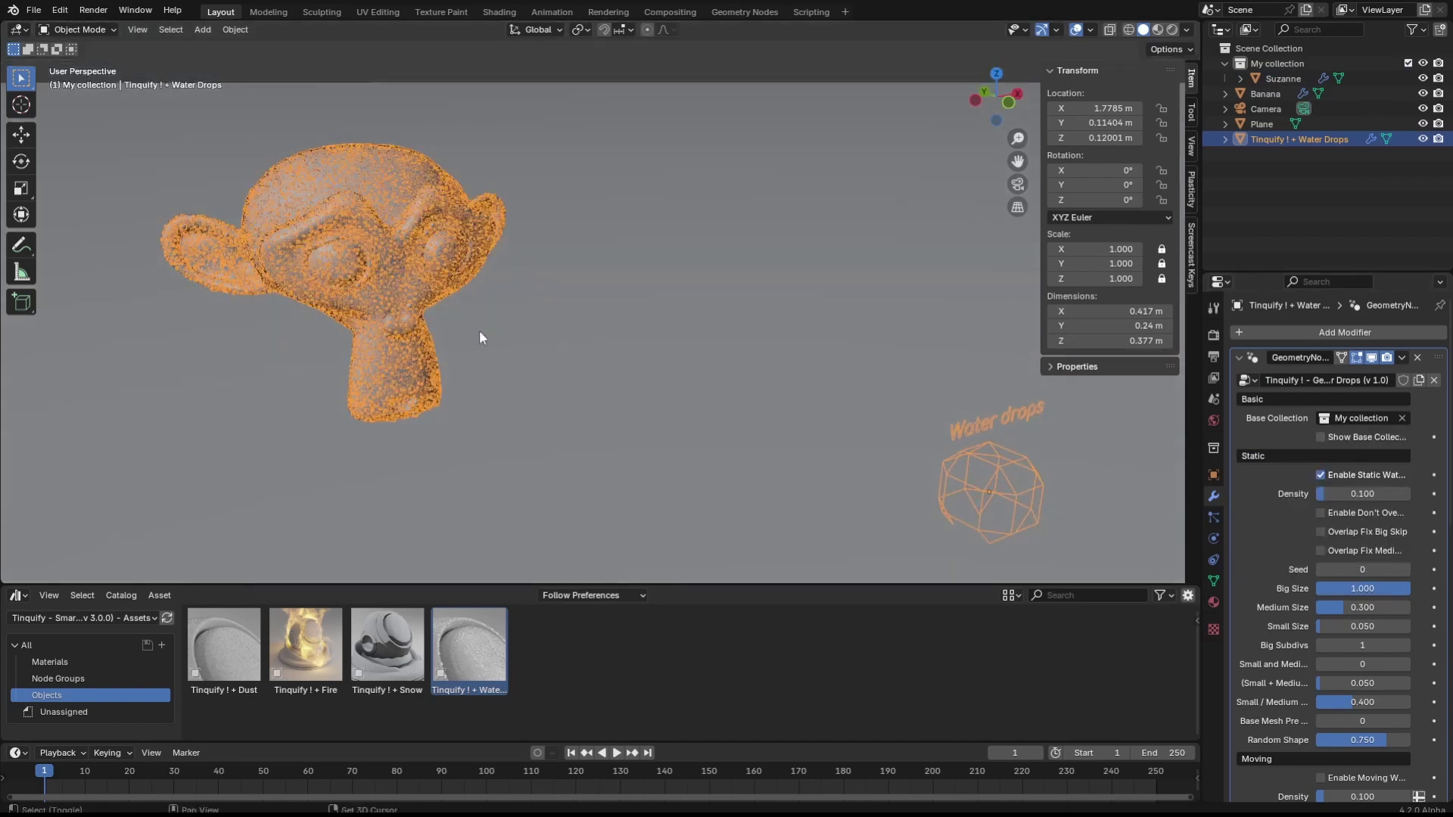
{"action": "scroll", "coordinate": [731, 430], "scroll_direction": "up", "scroll_amount": 3}
Step: Move the banana toward Suzanne and orbit to a low, level view angle
{"action": "middle_click_drag", "start_coordinate": [727, 422], "coordinate": [816, 367]}
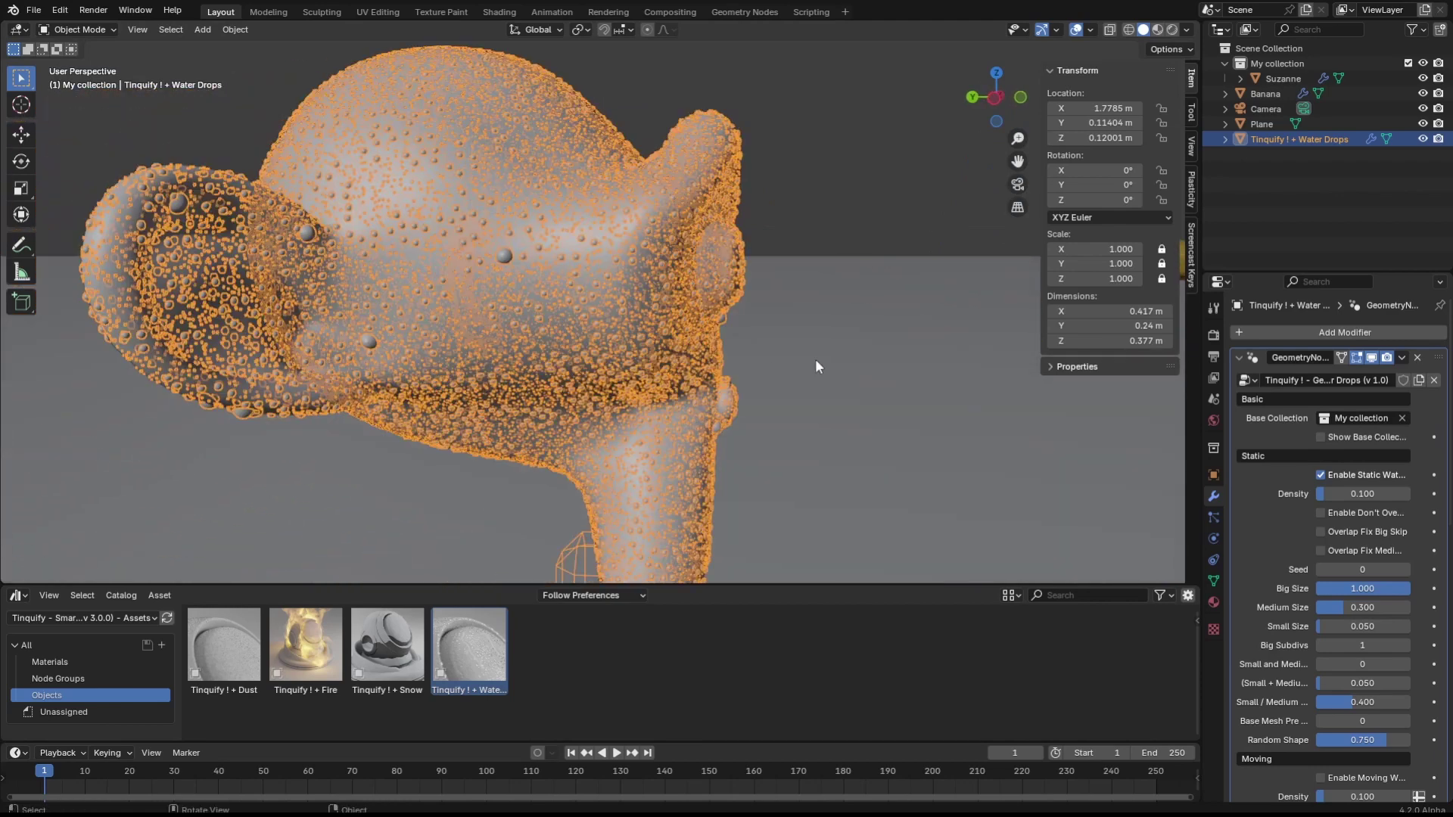
{"action": "scroll", "coordinate": [826, 361], "scroll_direction": "down", "scroll_amount": 5}
{"action": "left_click", "coordinate": [876, 215]}
{"action": "left_click_drag", "start_coordinate": [876, 214], "coordinate": [760, 296]}
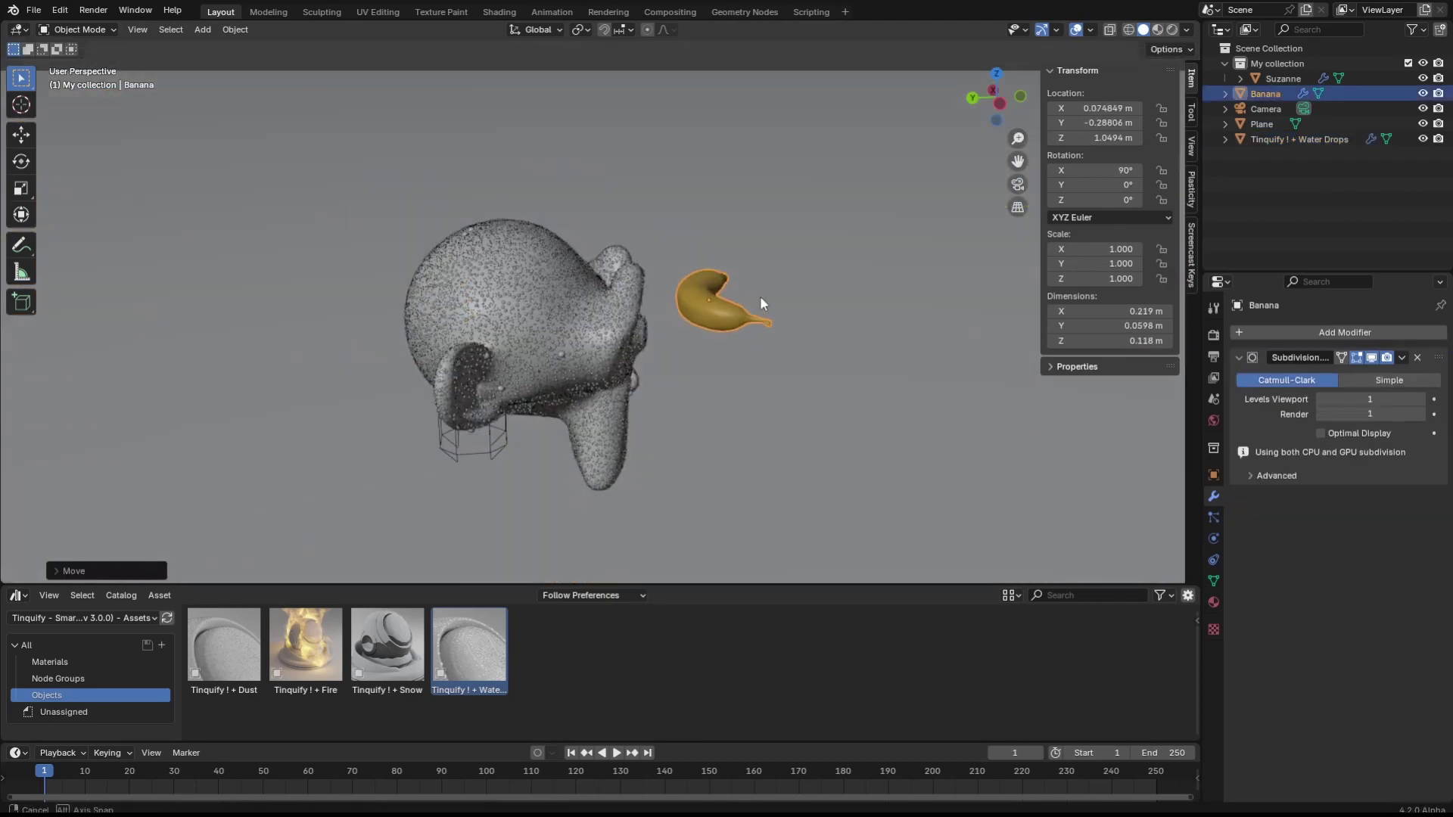
{"action": "middle_click_drag", "start_coordinate": [760, 297], "coordinate": [643, 379]}
{"action": "scroll", "coordinate": [638, 389], "scroll_direction": "up", "scroll_amount": 5}
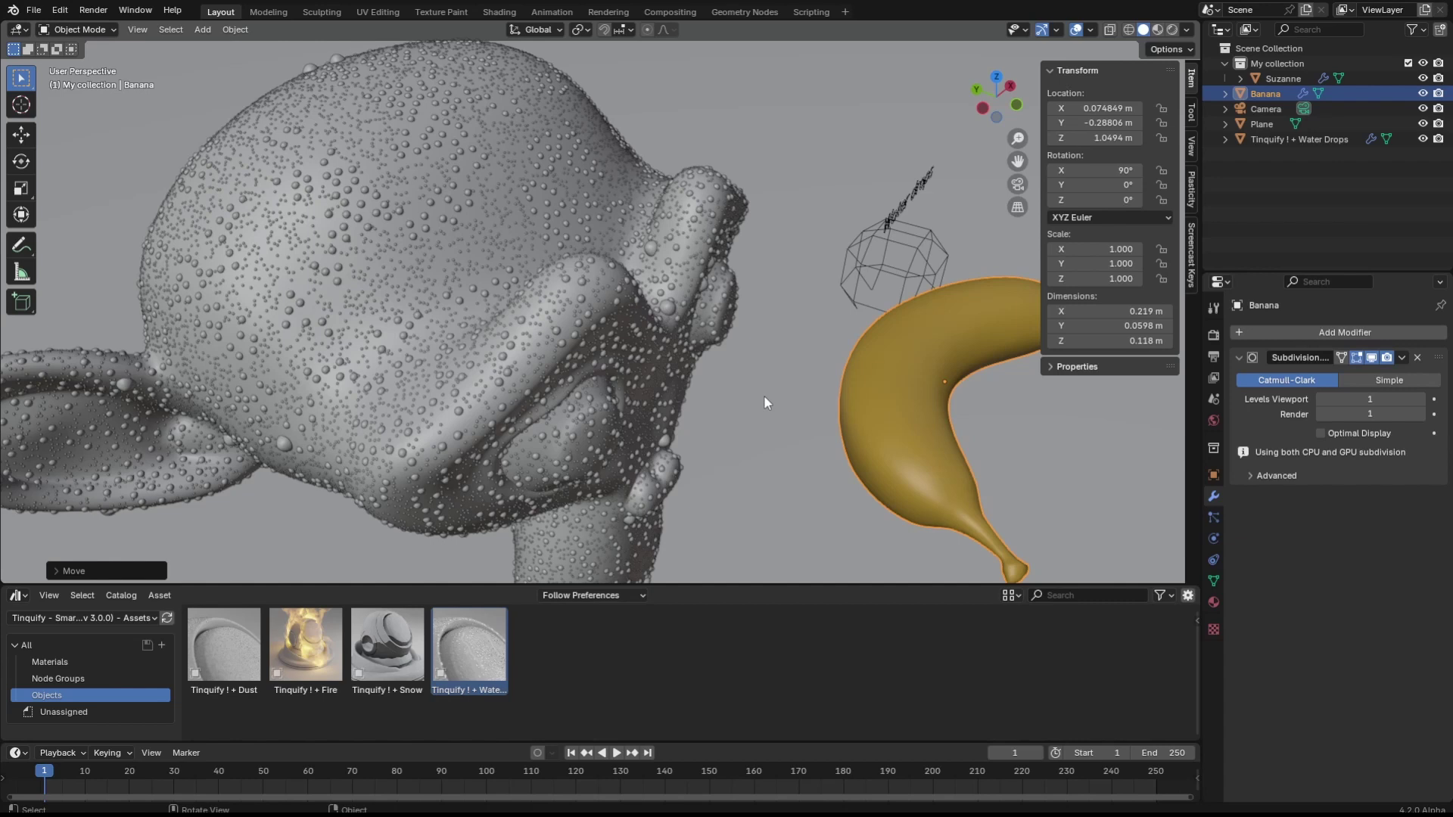
{"action": "middle_click_drag", "start_coordinate": [746, 422], "coordinate": [759, 370]}
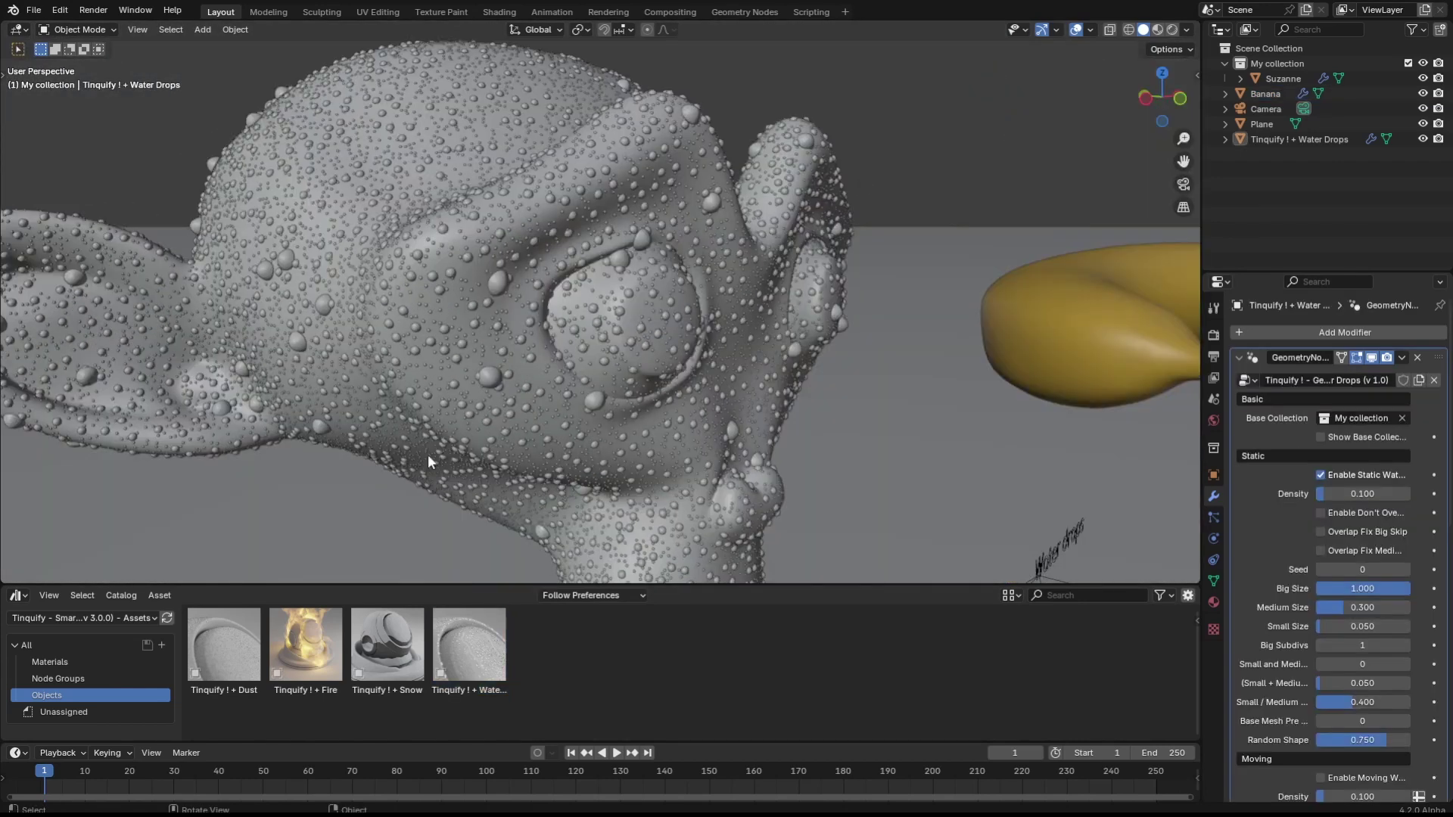
Step: Split the viewport and set the widened left view to Rendered shading
{"action": "left_click_drag", "start_coordinate": [7, 575], "coordinate": [513, 537]}
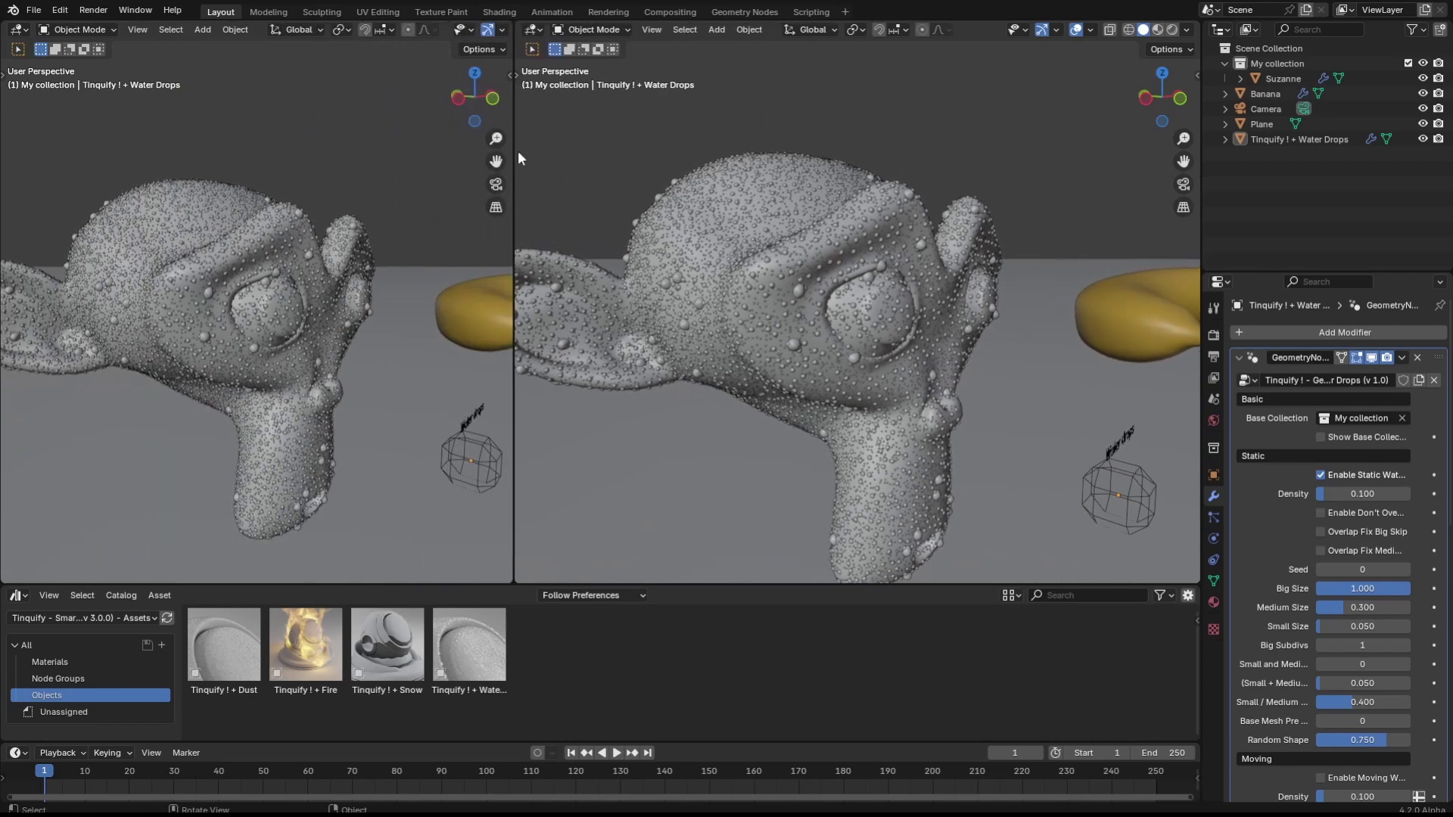
{"action": "left_click_drag", "start_coordinate": [516, 162], "coordinate": [581, 113]}
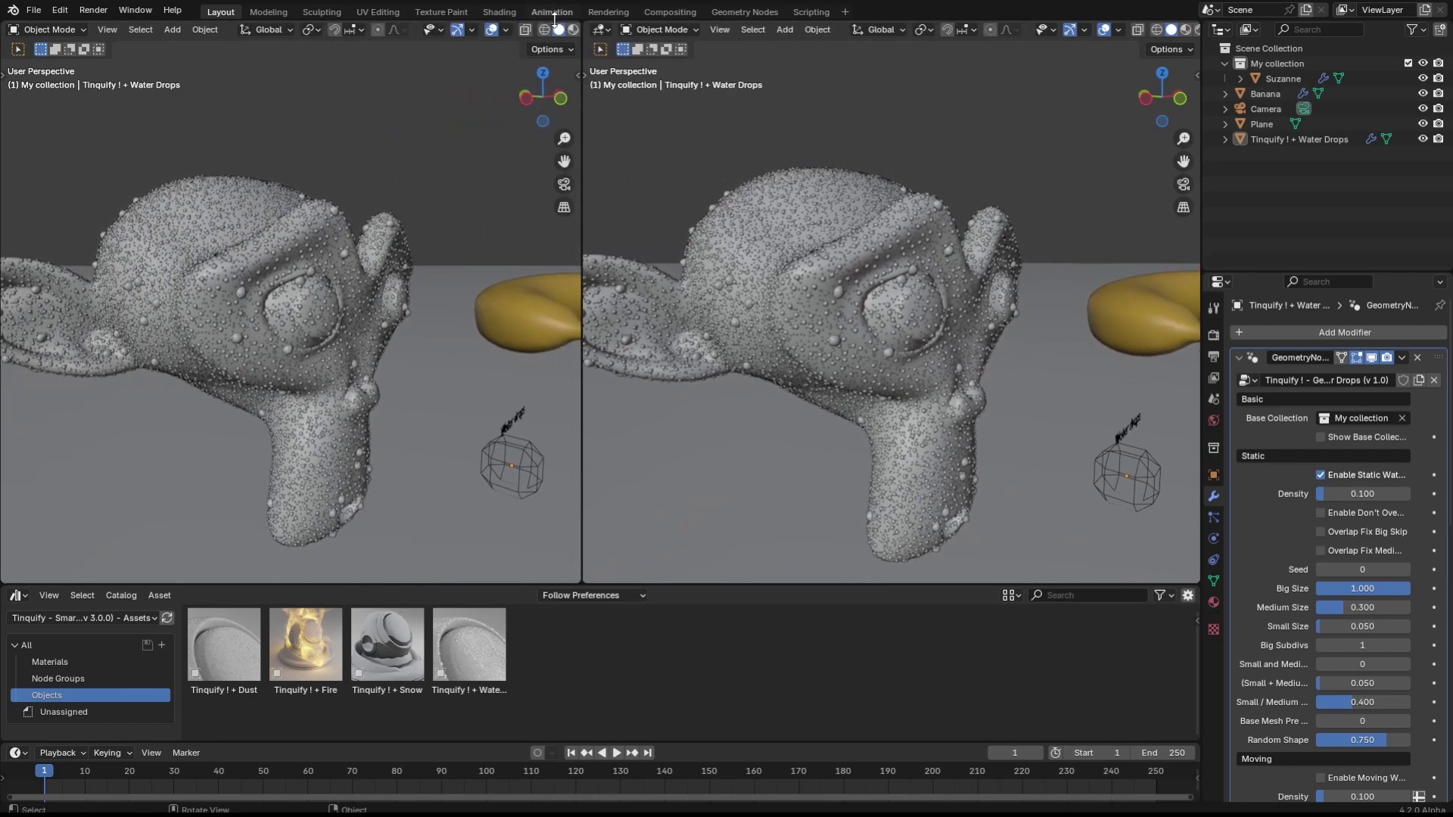
{"action": "scroll", "coordinate": [555, 28], "scroll_direction": "down", "scroll_amount": 2}
{"action": "left_click", "coordinate": [554, 29]}
Step: Move the banana and raise the Water Drops static density to 0.248
{"action": "left_click_drag", "start_coordinate": [528, 292], "coordinate": [474, 451]}
{"action": "middle_click_drag", "start_coordinate": [476, 439], "coordinate": [413, 401]}
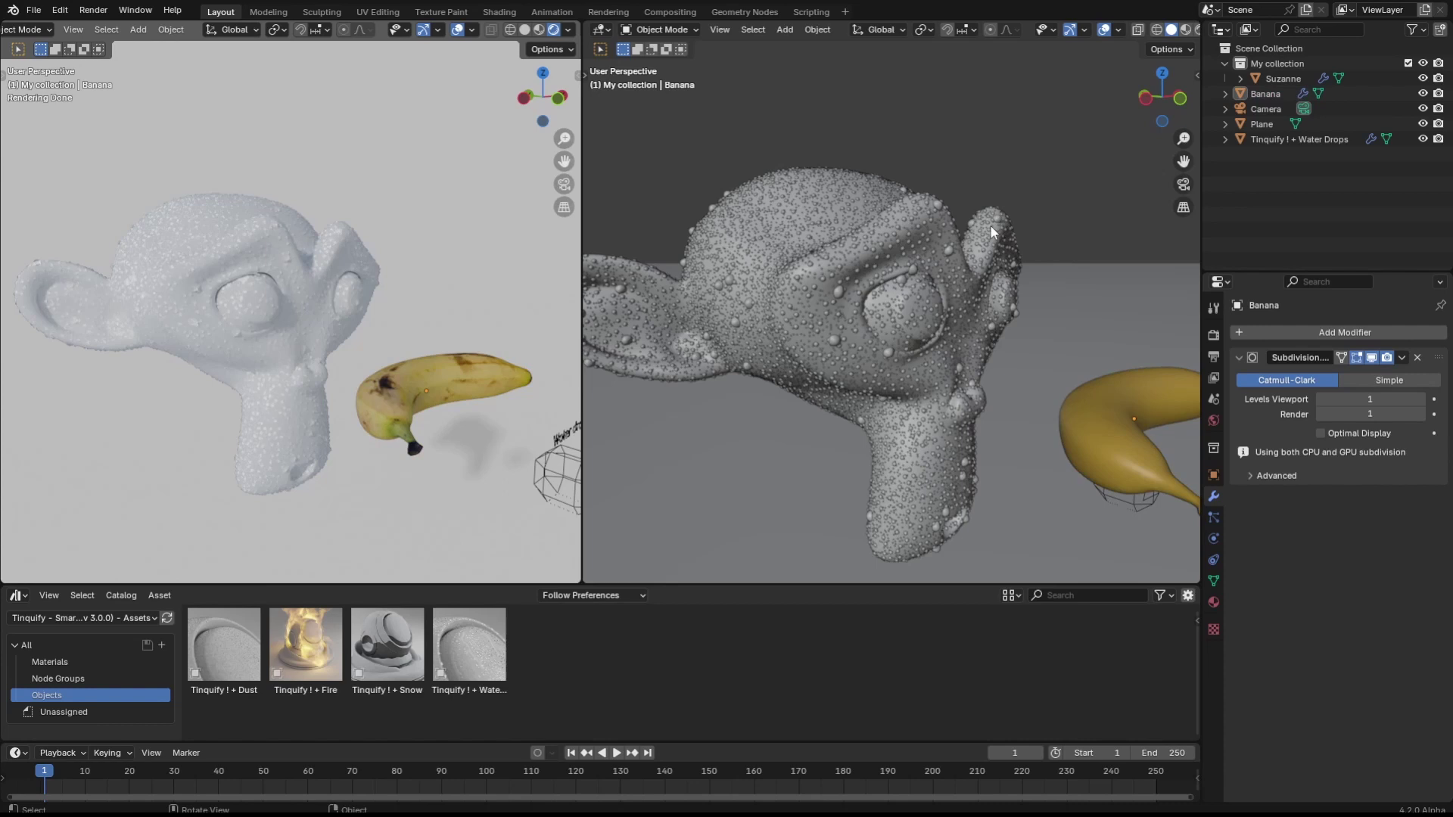
{"action": "left_click", "coordinate": [1001, 223]}
{"action": "middle_click_drag", "start_coordinate": [1107, 509], "coordinate": [1135, 479]}
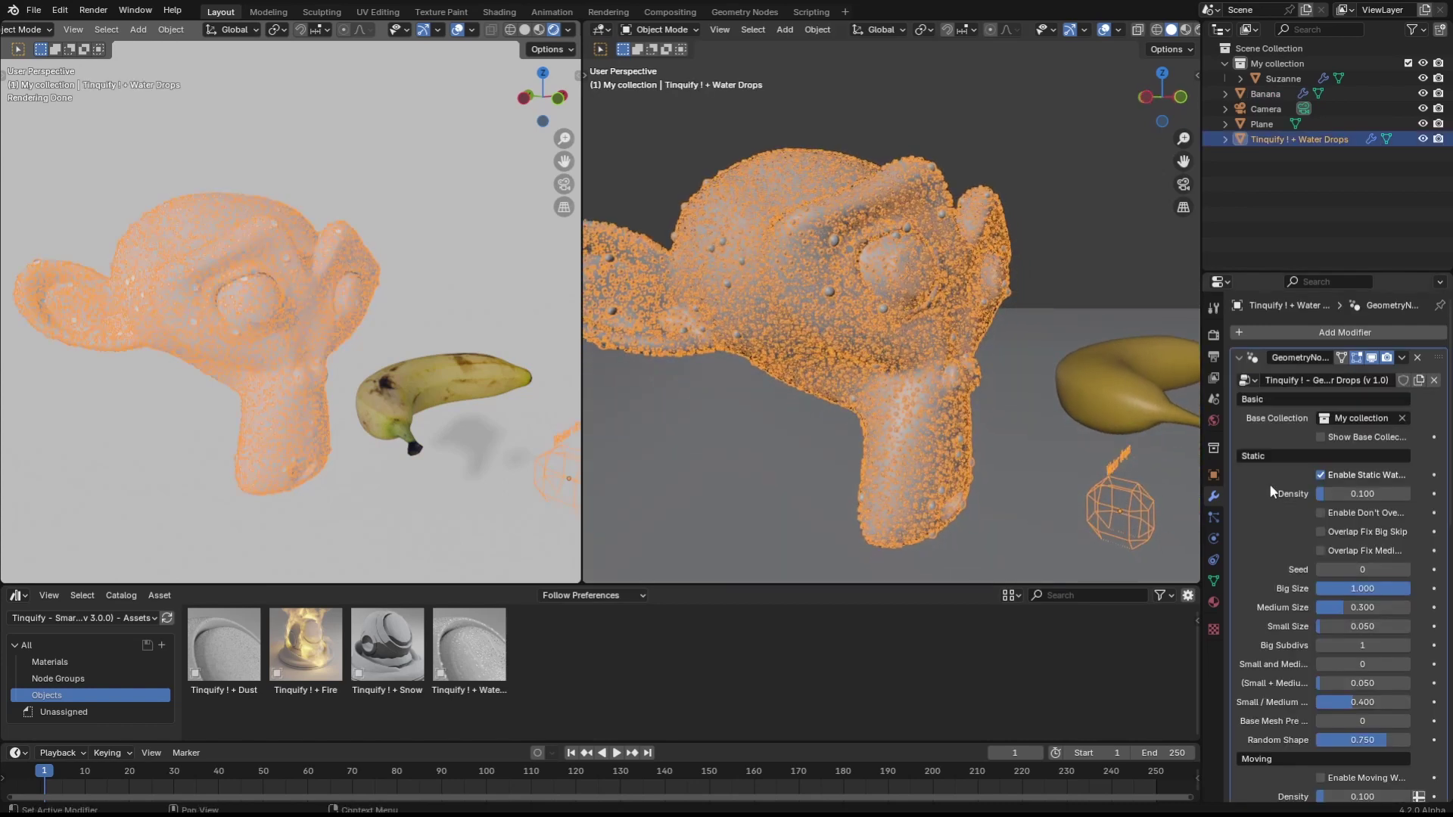
{"action": "left_click_drag", "start_coordinate": [1354, 493], "coordinate": [1401, 494]}
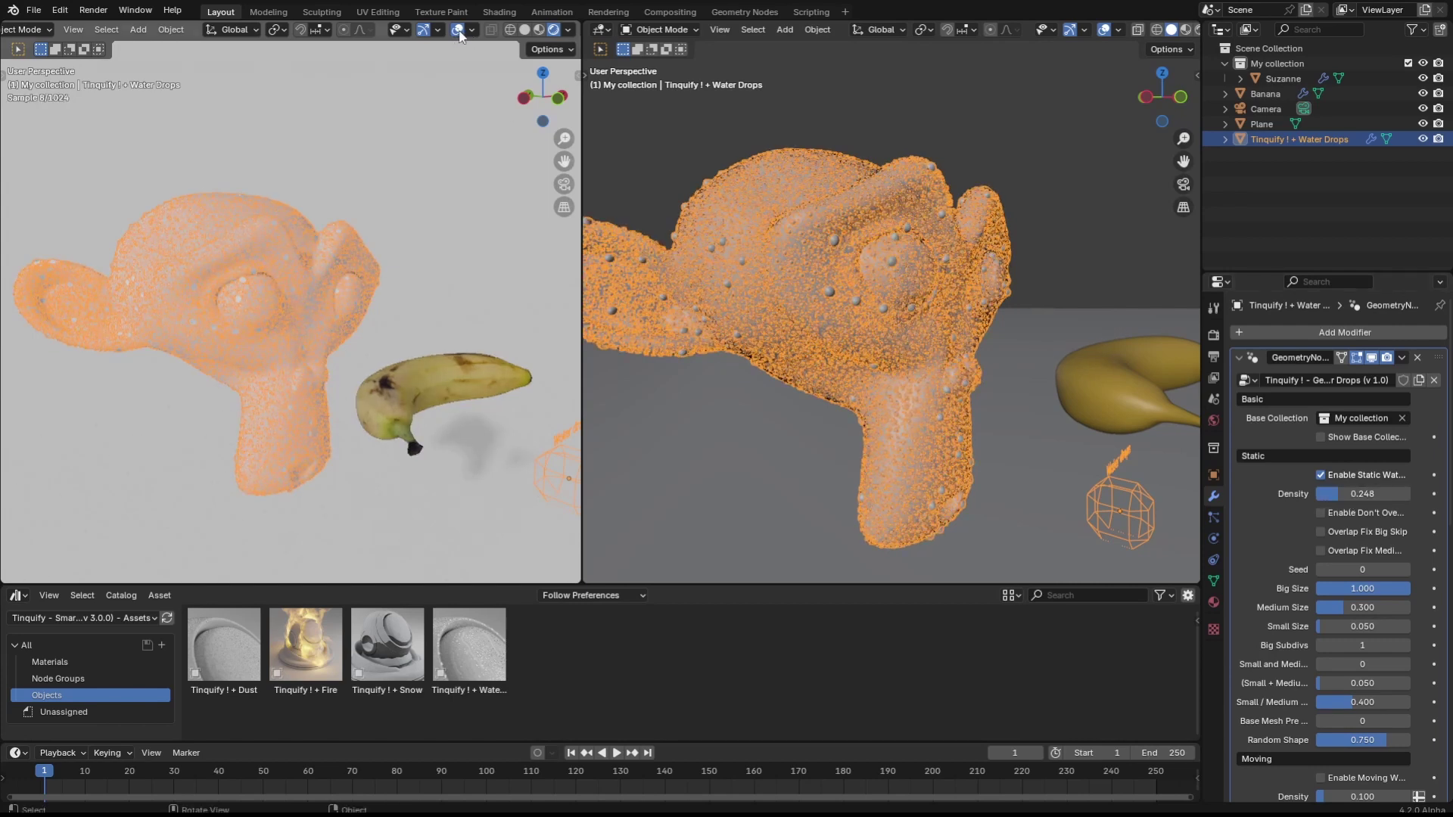
Step: Hide overlays in the rendered view and set Small+Medium to 0.265 and Random Shape to 0.947
{"action": "left_click", "coordinate": [457, 31]}
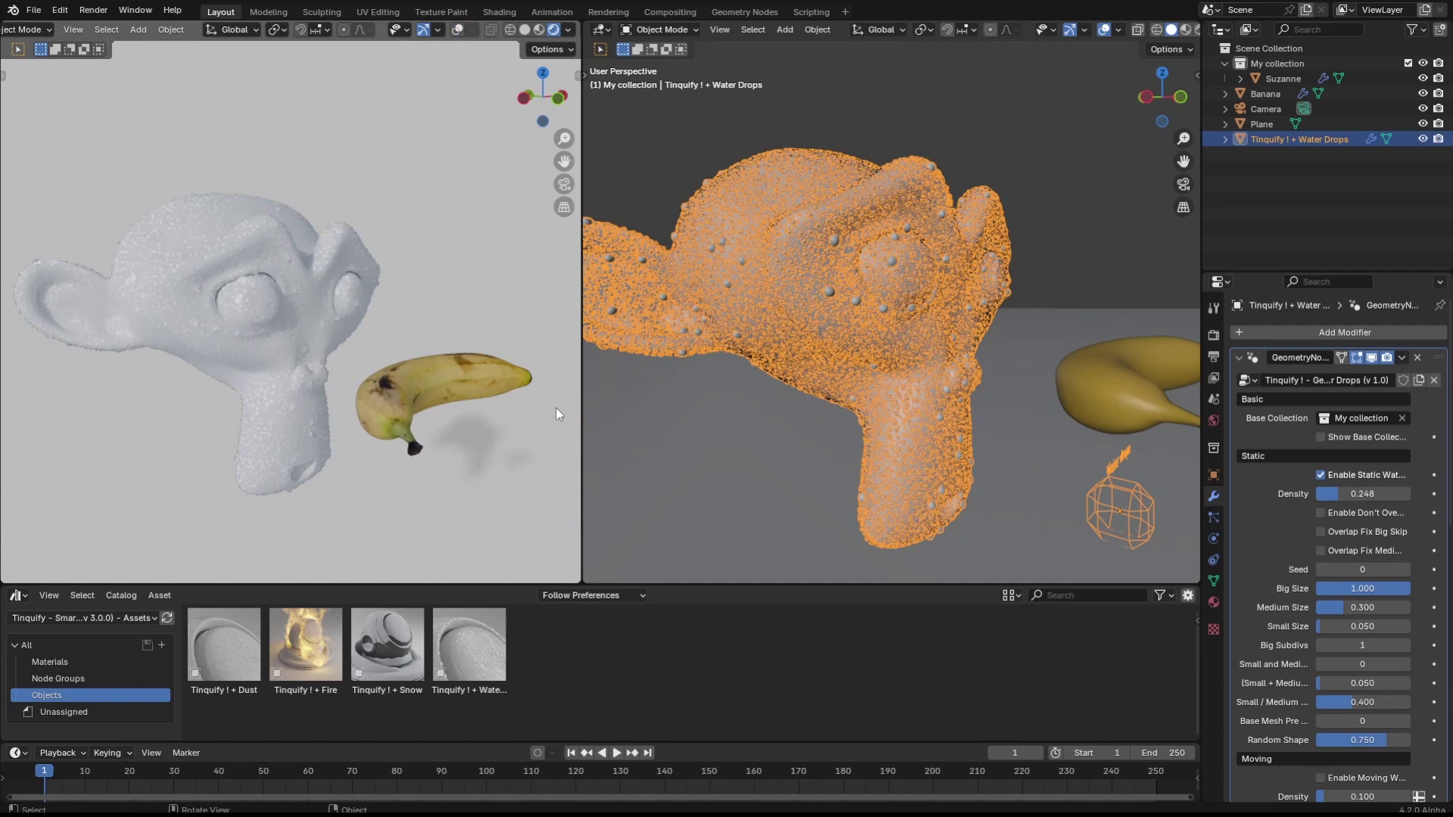
{"action": "scroll", "coordinate": [1296, 557], "scroll_direction": "down", "scroll_amount": 5}
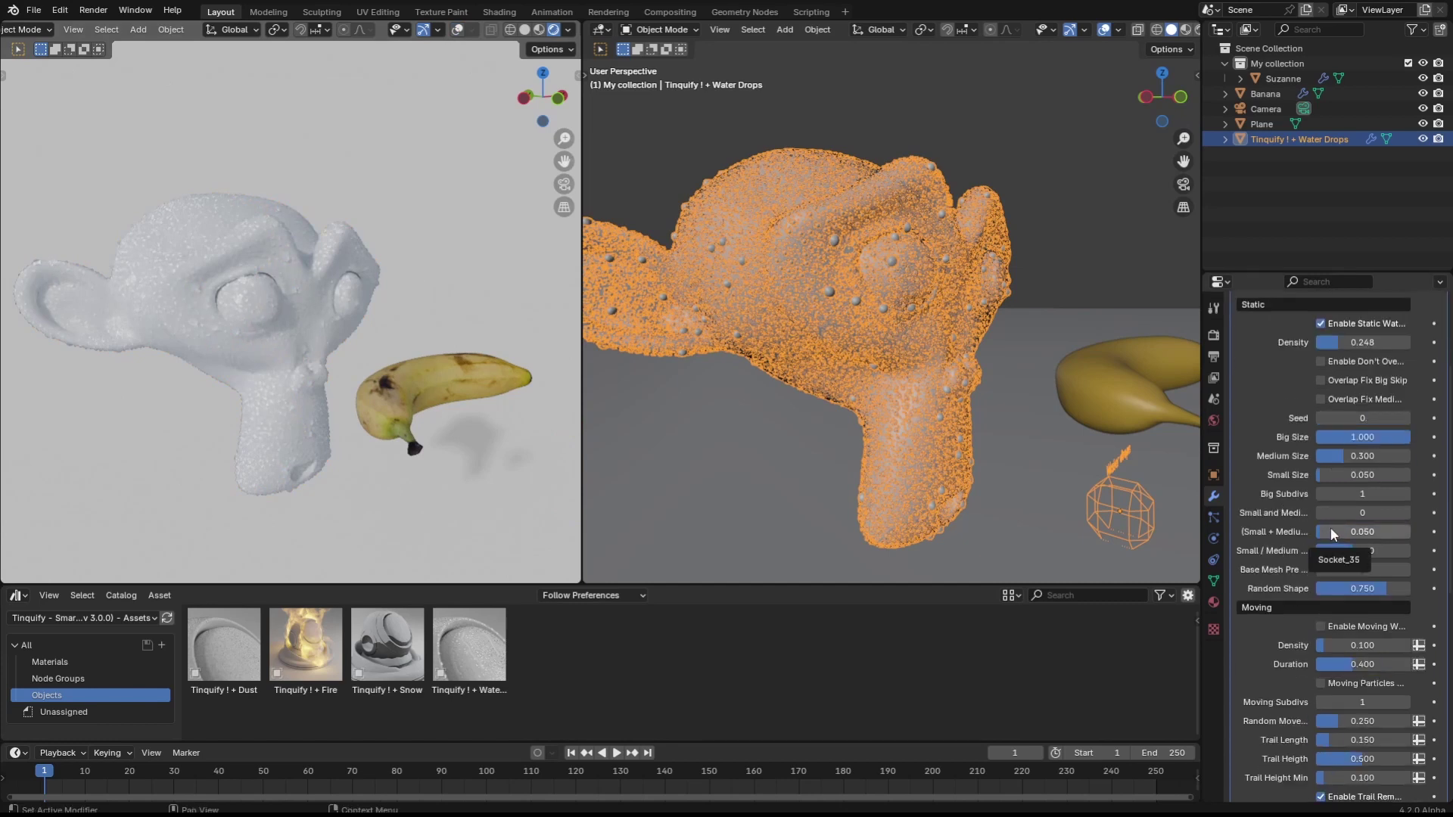
{"action": "left_click_drag", "start_coordinate": [1332, 531], "coordinate": [1351, 531]}
{"action": "left_click_drag", "start_coordinate": [1355, 588], "coordinate": [1396, 588]}
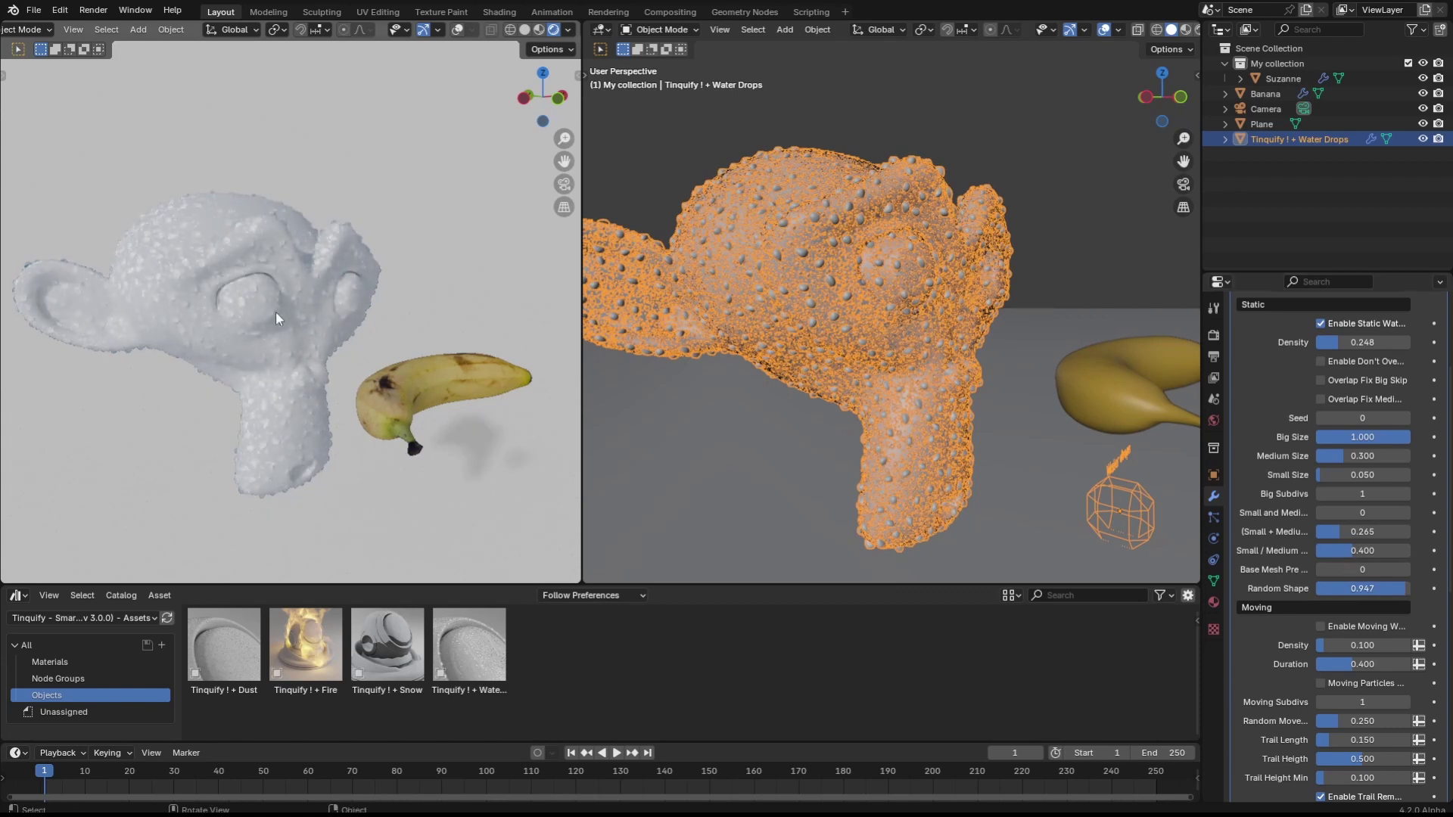
{"action": "scroll", "coordinate": [276, 312], "scroll_direction": "up", "scroll_amount": 5}
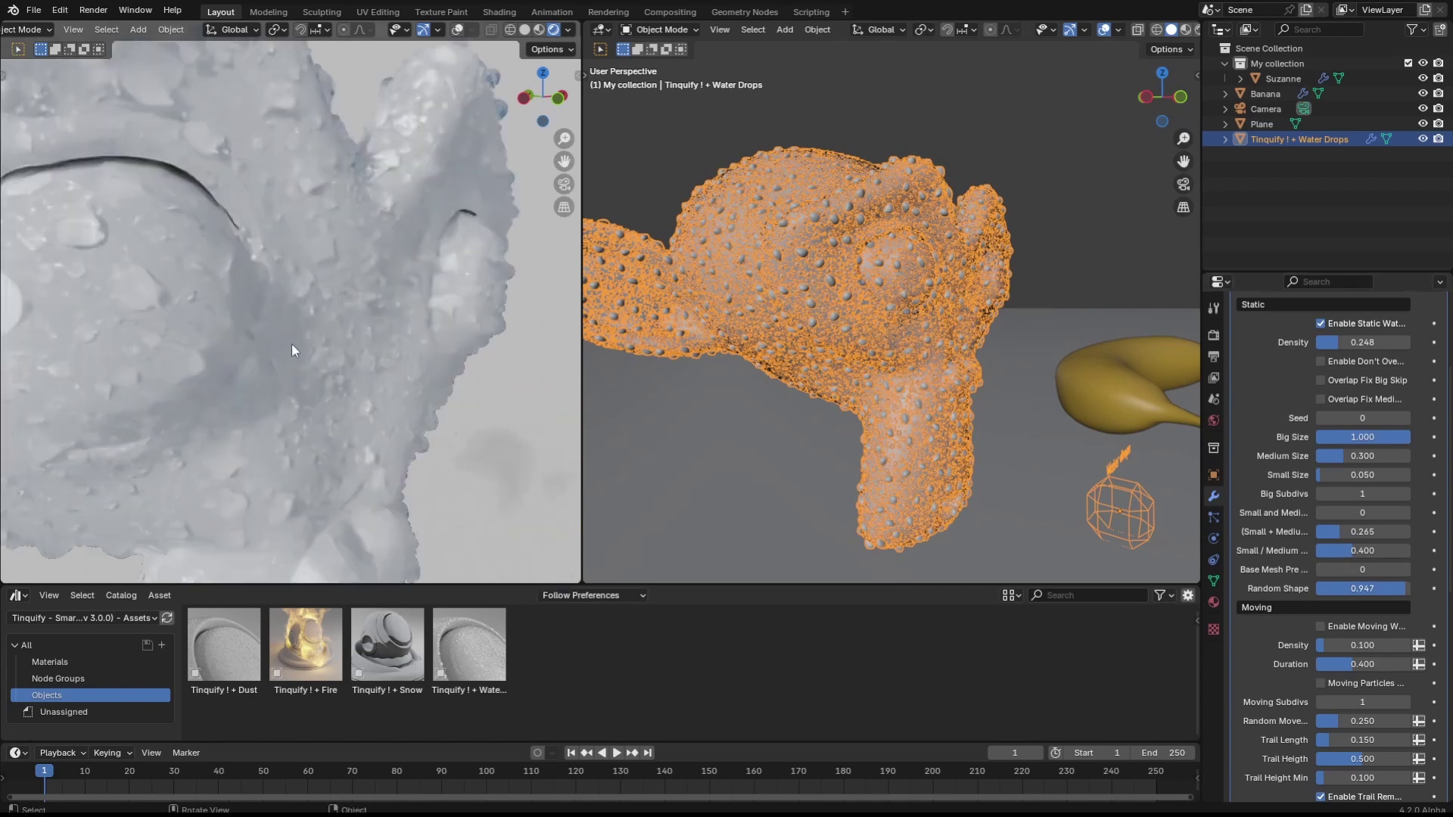
{"action": "middle_click_drag", "start_coordinate": [360, 380], "coordinate": [255, 412]}
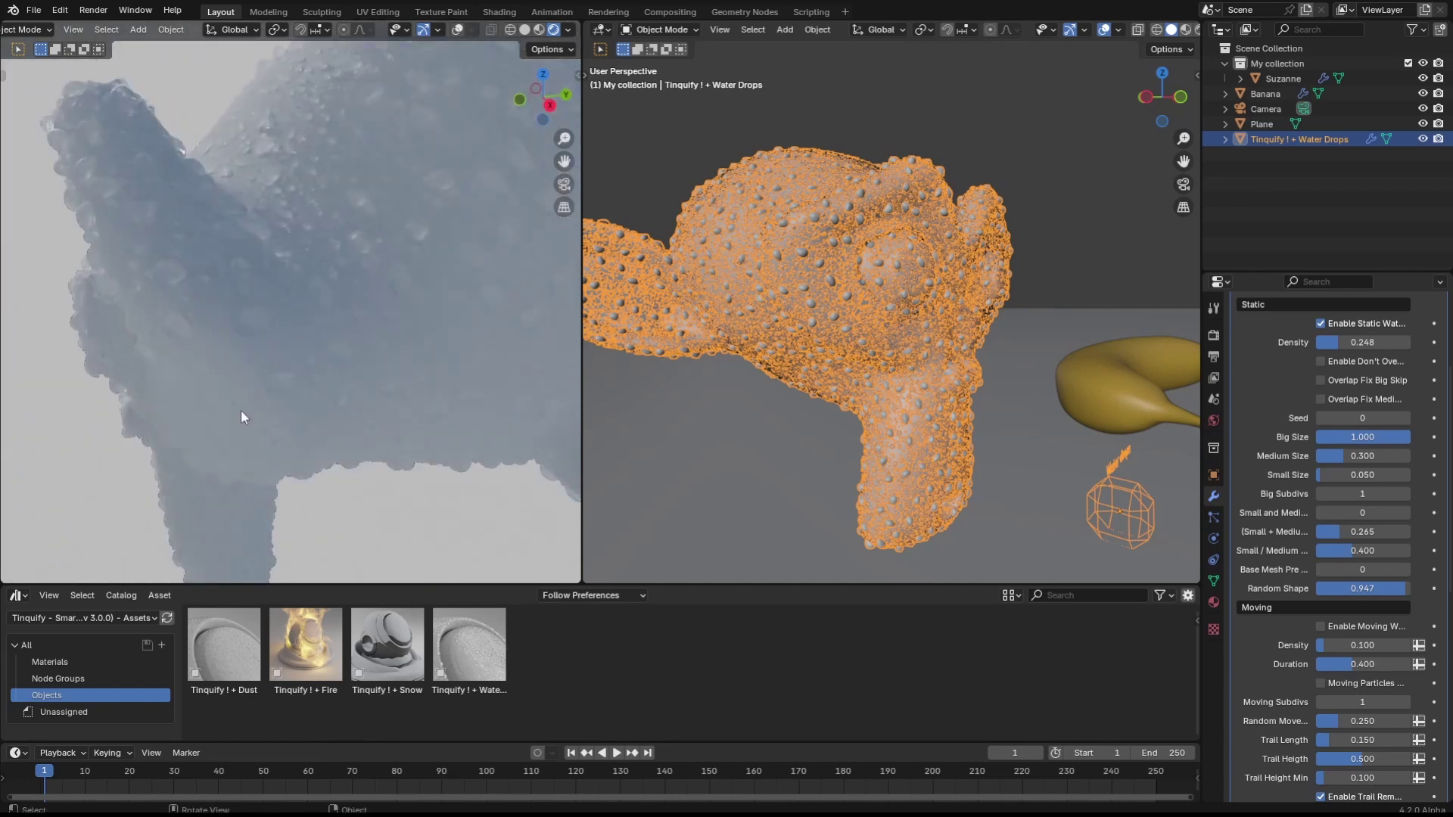
{"action": "scroll", "coordinate": [230, 448], "scroll_direction": "down", "scroll_amount": 2}
{"action": "scroll", "coordinate": [410, 403], "scroll_direction": "down", "scroll_amount": 6}
Step: Disable Enable Static Water and turn on Enable Moving Water
{"action": "middle_click_drag", "start_coordinate": [410, 409], "coordinate": [469, 412]}
{"action": "scroll", "coordinate": [1278, 540], "scroll_direction": "up", "scroll_amount": 1}
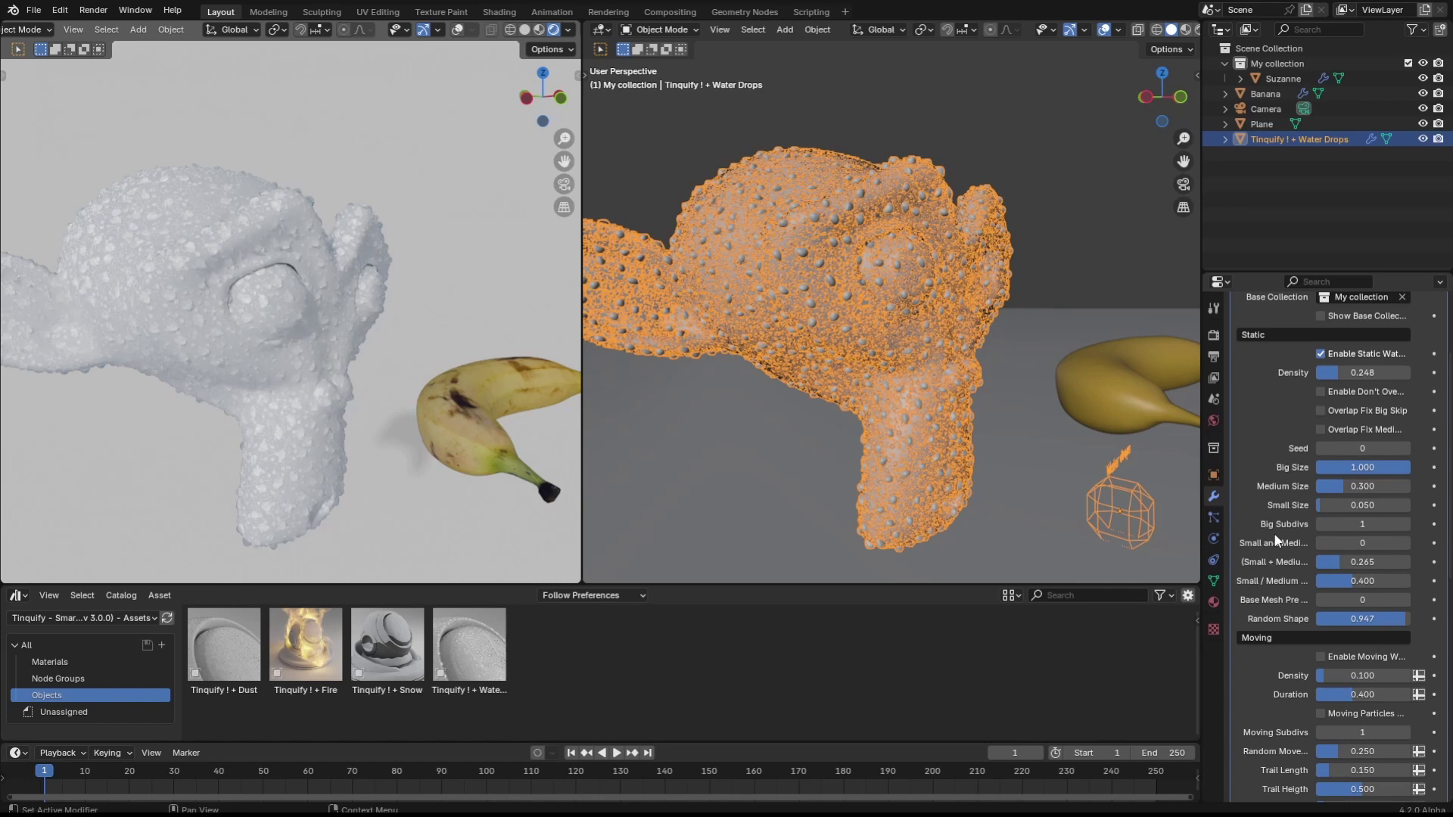
{"action": "left_click", "coordinate": [1329, 356]}
{"action": "scroll", "coordinate": [1274, 520], "scroll_direction": "down", "scroll_amount": 3}
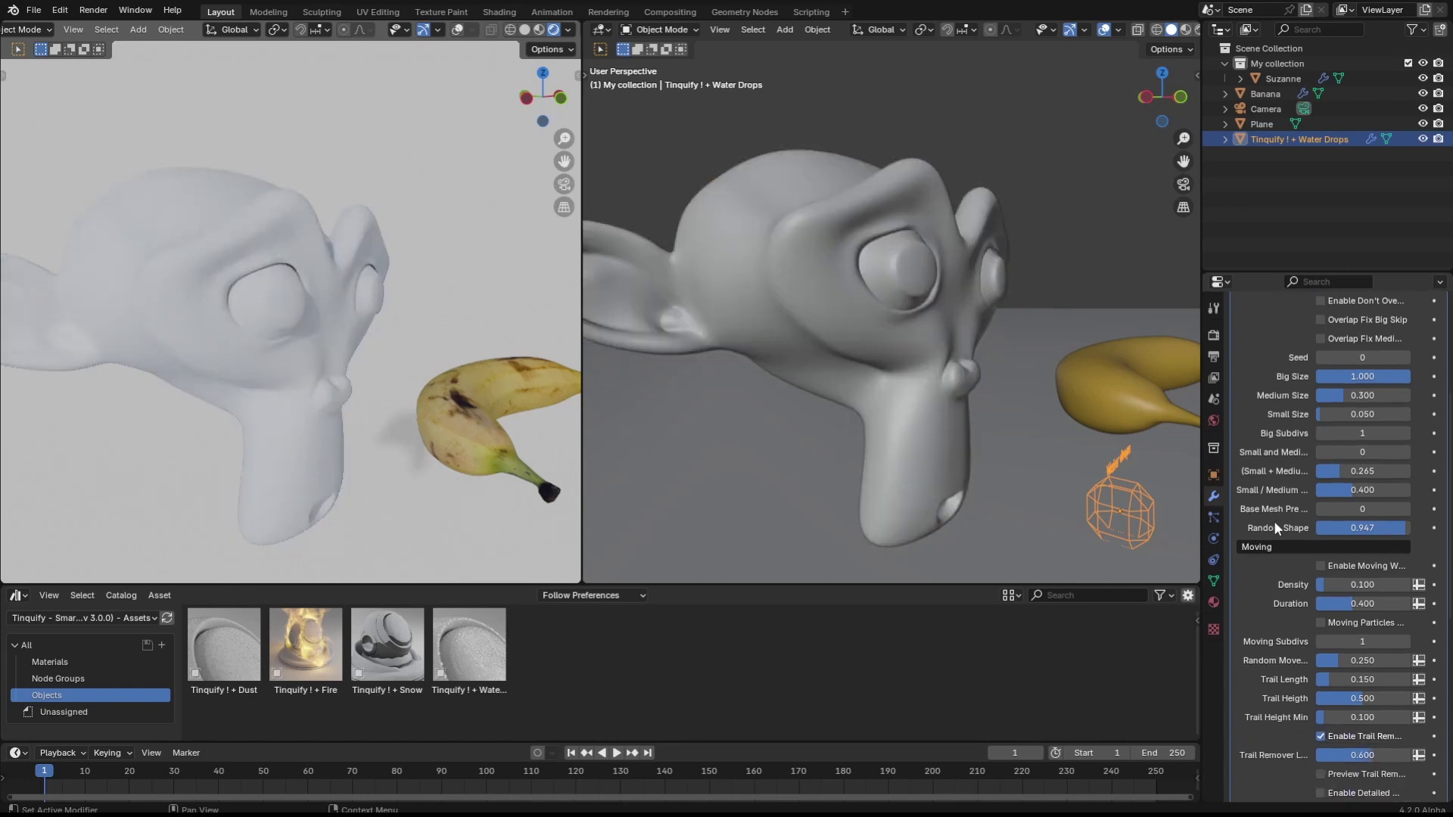
{"action": "left_click", "coordinate": [1320, 566]}
{"action": "middle_click_drag", "start_coordinate": [592, 433], "coordinate": [802, 348]}
Step: Play the animation and raise the moving-drop Density to 0.344 while watching the trails
{"action": "key", "text": "space"}
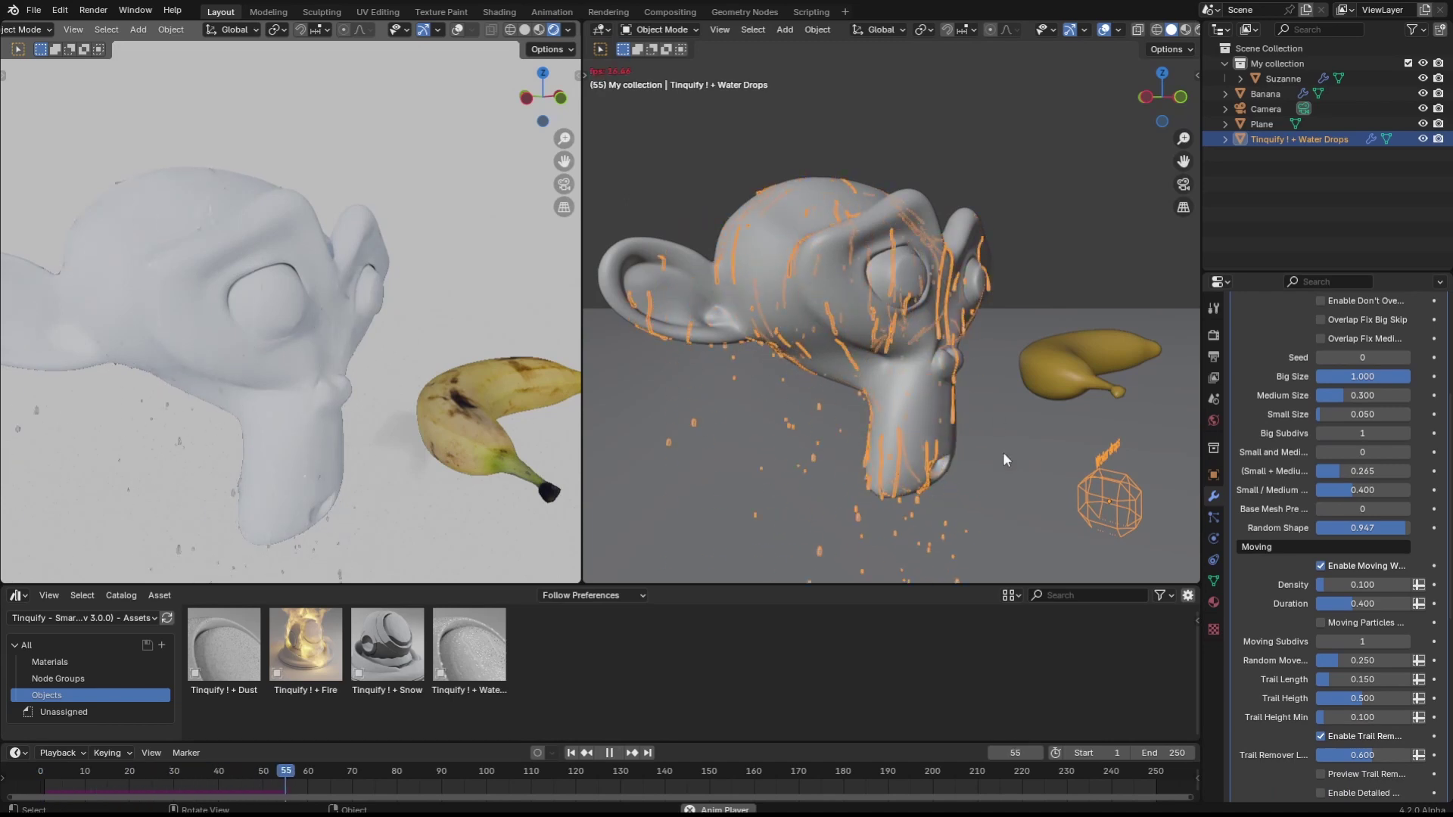
{"action": "mouse_move", "coordinate": [946, 389]}
{"action": "middle_mouse_down"}
{"action": "mouse_move", "coordinate": [966, 339]}
{"action": "mouse_move", "coordinate": [1002, 329]}
{"action": "mouse_move", "coordinate": [933, 377]}
{"action": "middle_mouse_up"}
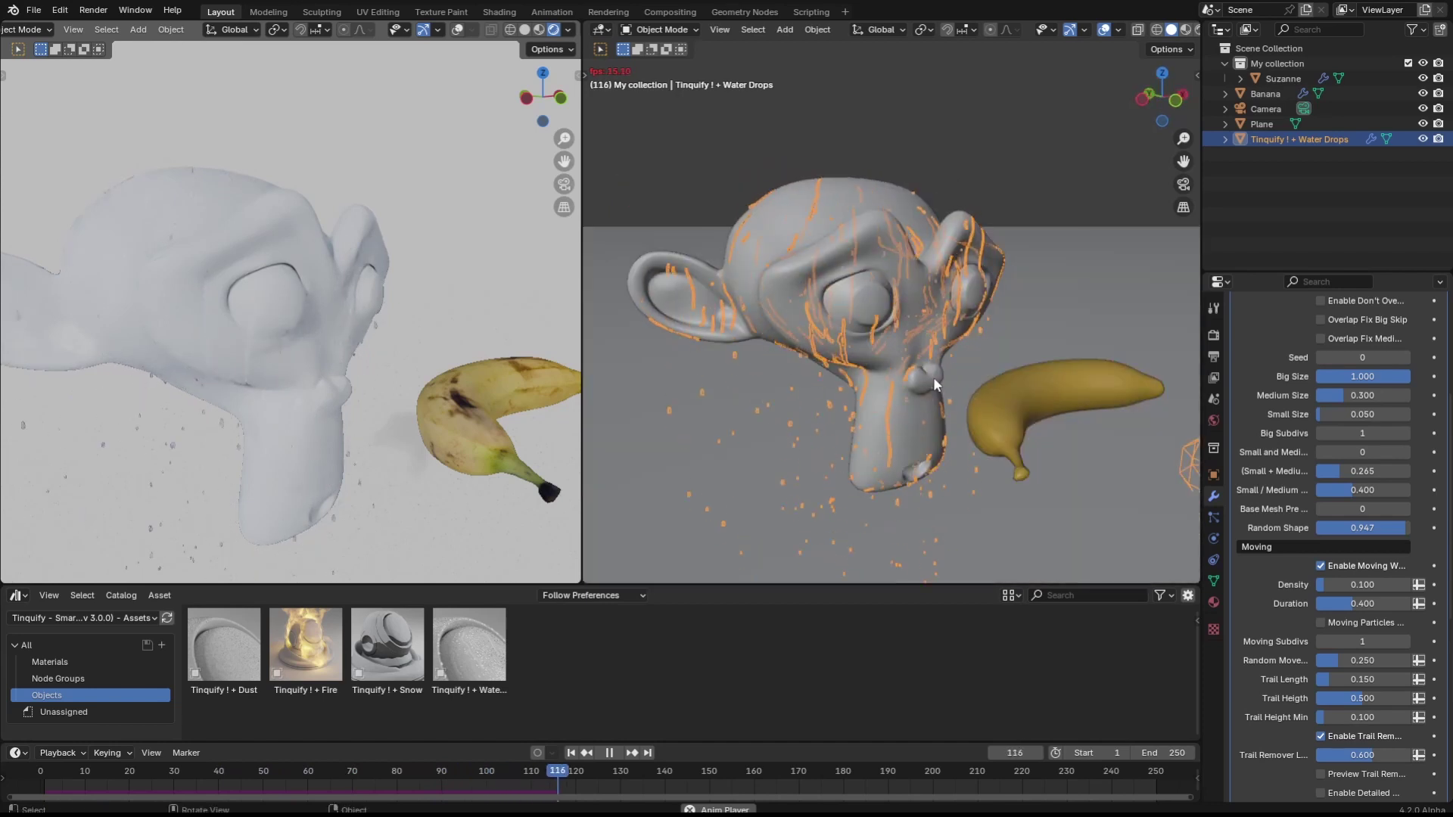
{"action": "middle_click_drag", "start_coordinate": [1029, 413], "coordinate": [1065, 393]}
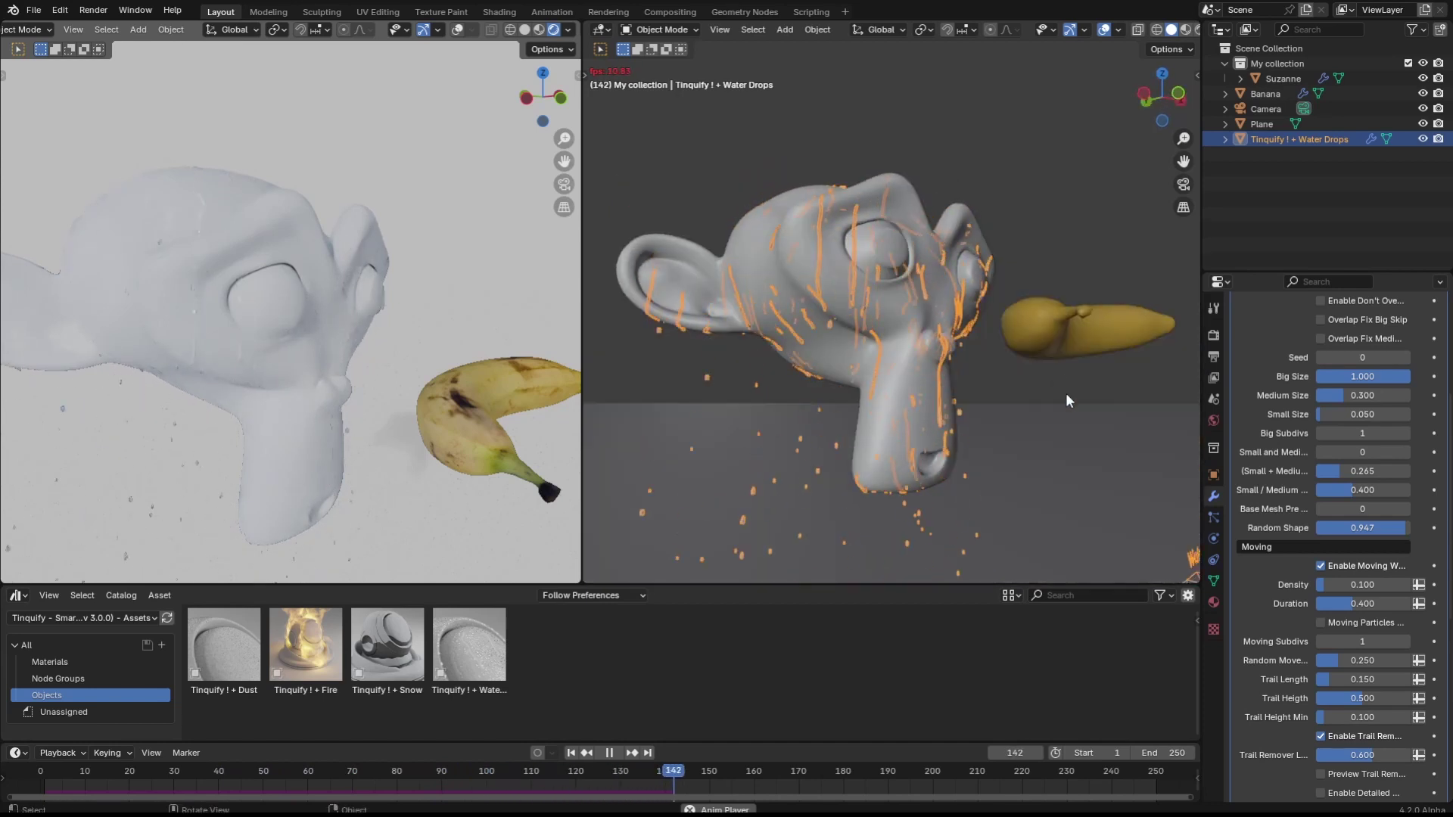
{"action": "scroll", "coordinate": [1305, 588], "scroll_direction": "down", "scroll_amount": 1}
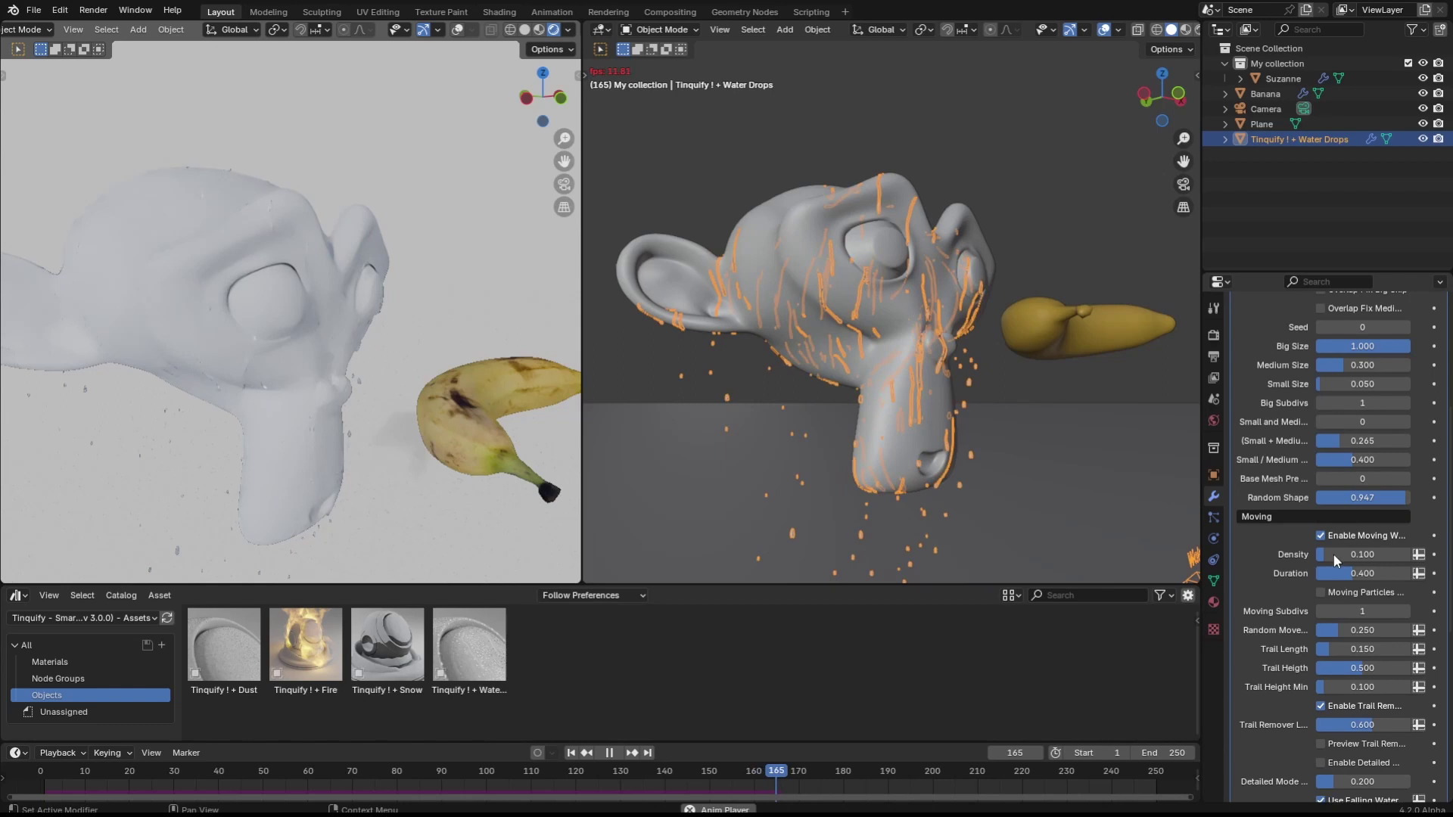
{"action": "left_click_drag", "start_coordinate": [1332, 553], "coordinate": [1353, 552]}
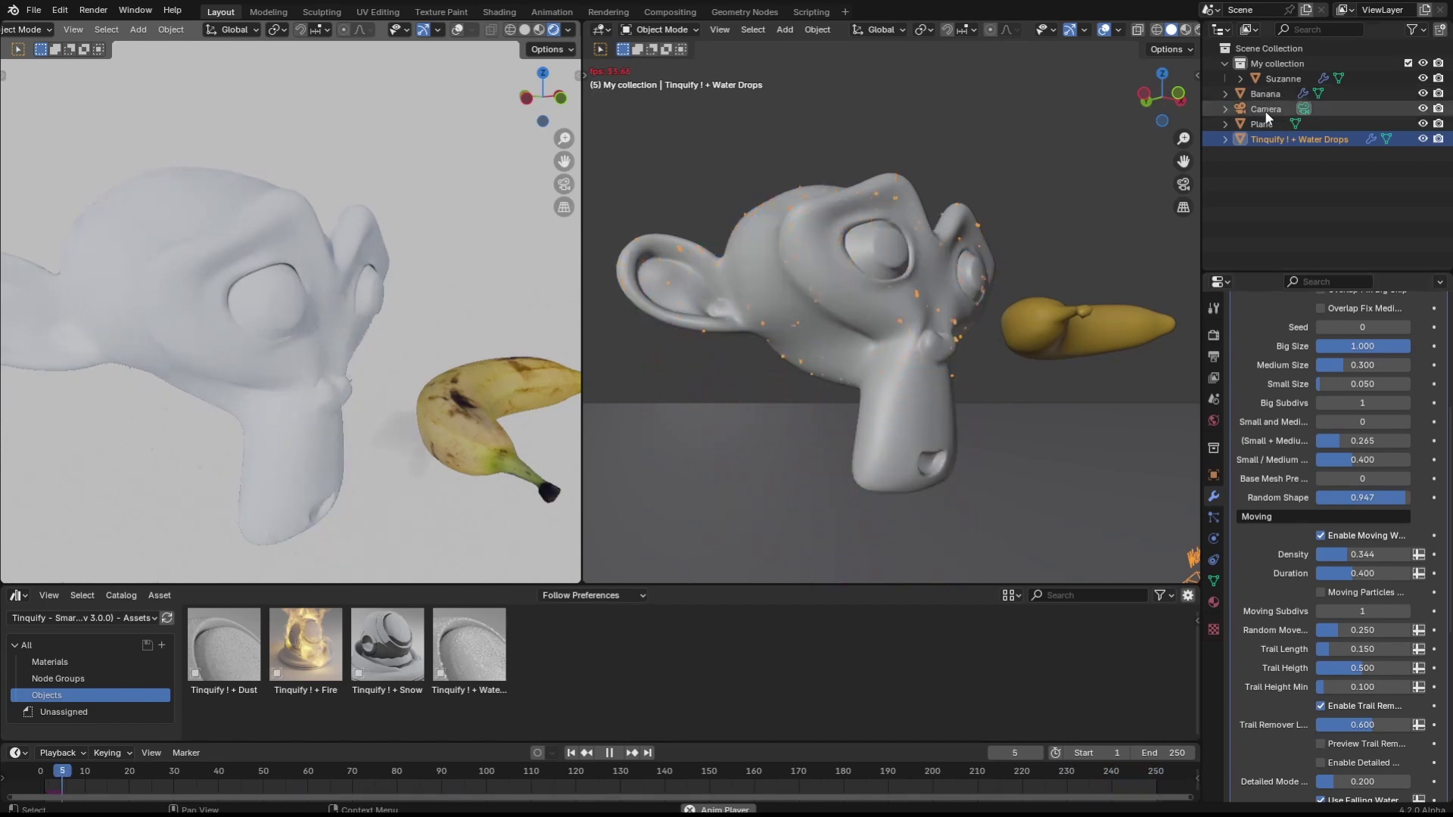
Step: Move Banana into My collection so it also gets water trails
{"action": "left_click_drag", "start_coordinate": [1273, 93], "coordinate": [1283, 71]}
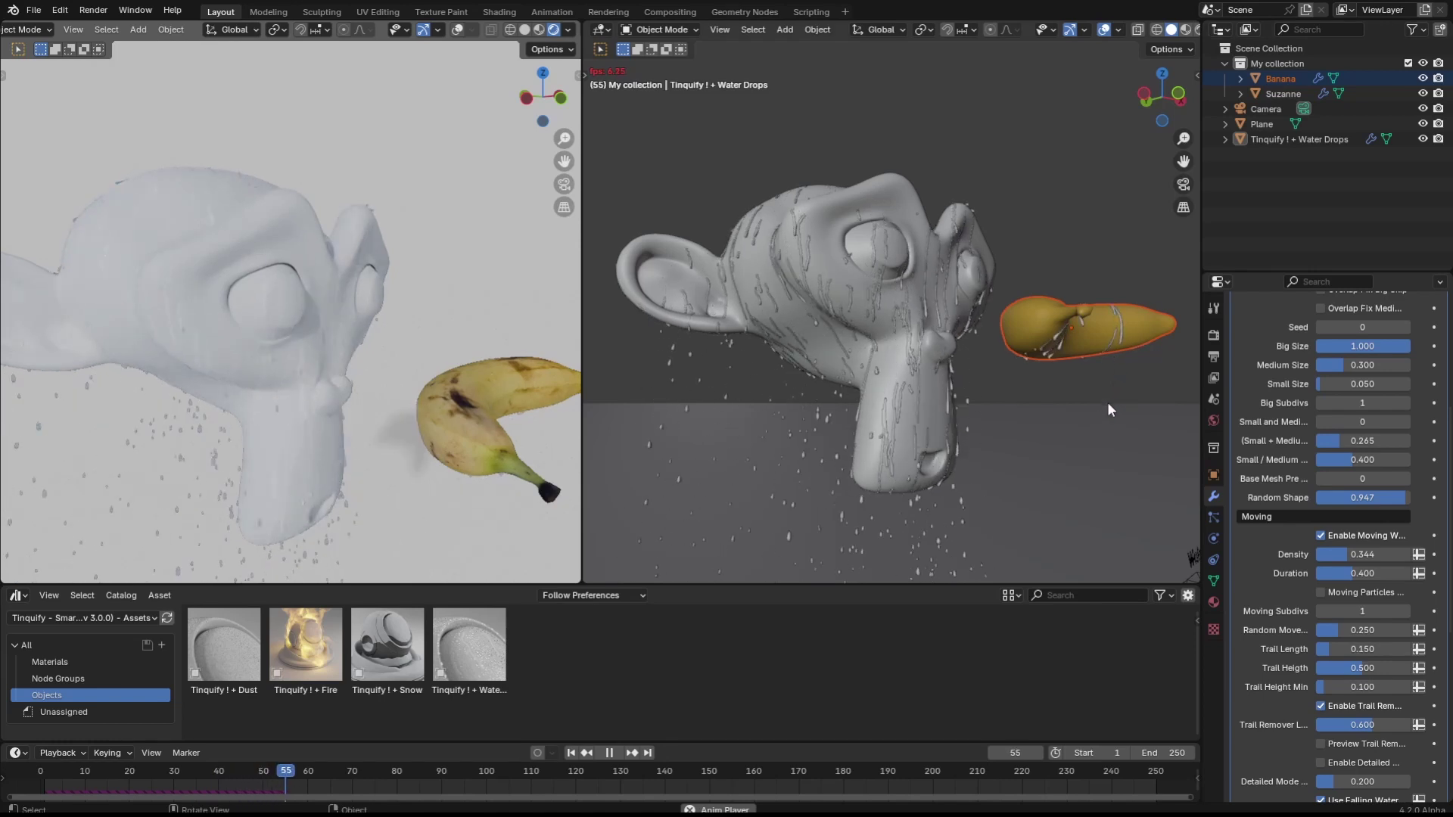
{"action": "key", "text": "KP_1"}
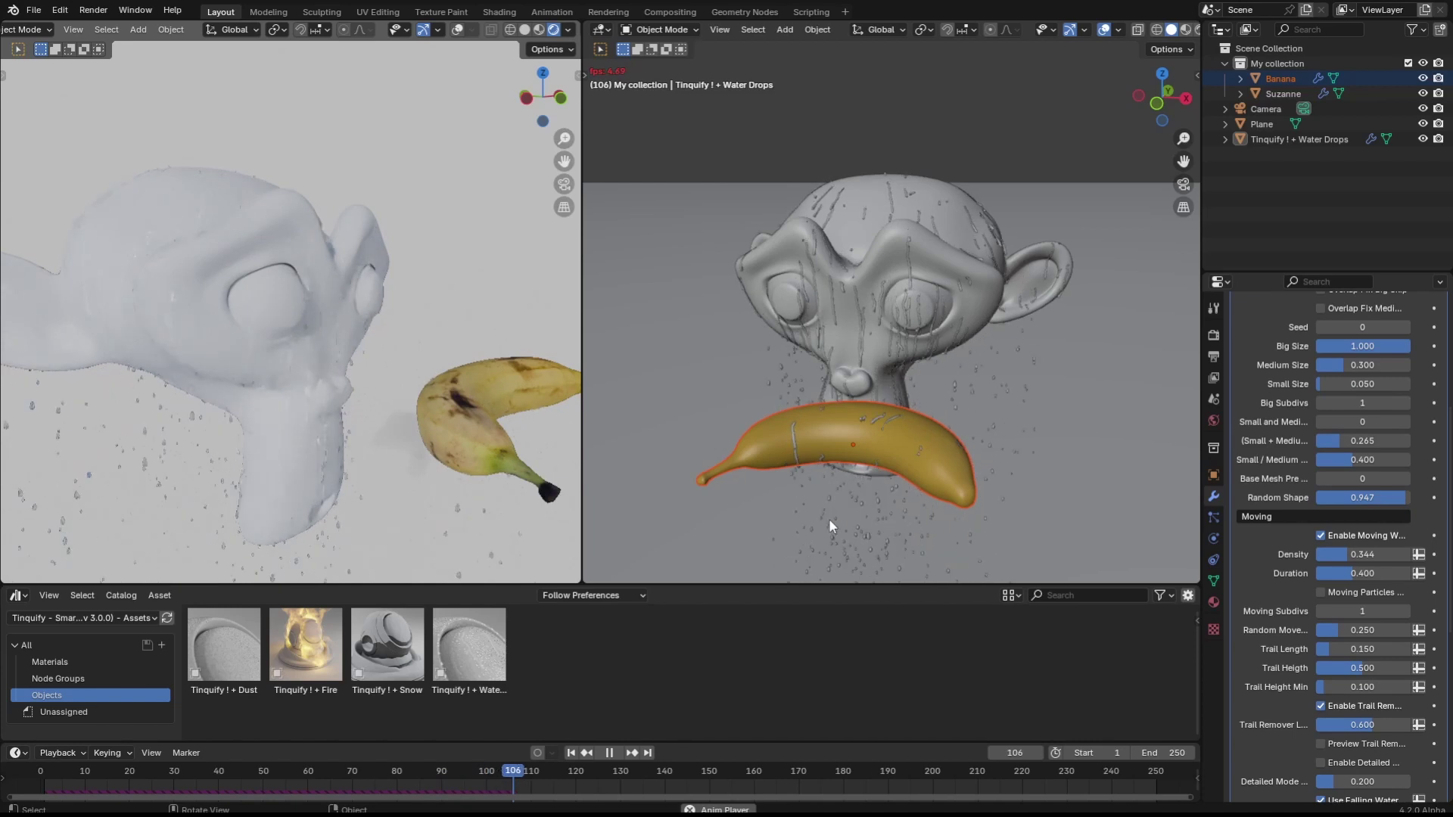
{"action": "middle_click_drag", "start_coordinate": [833, 507], "coordinate": [1422, 524]}
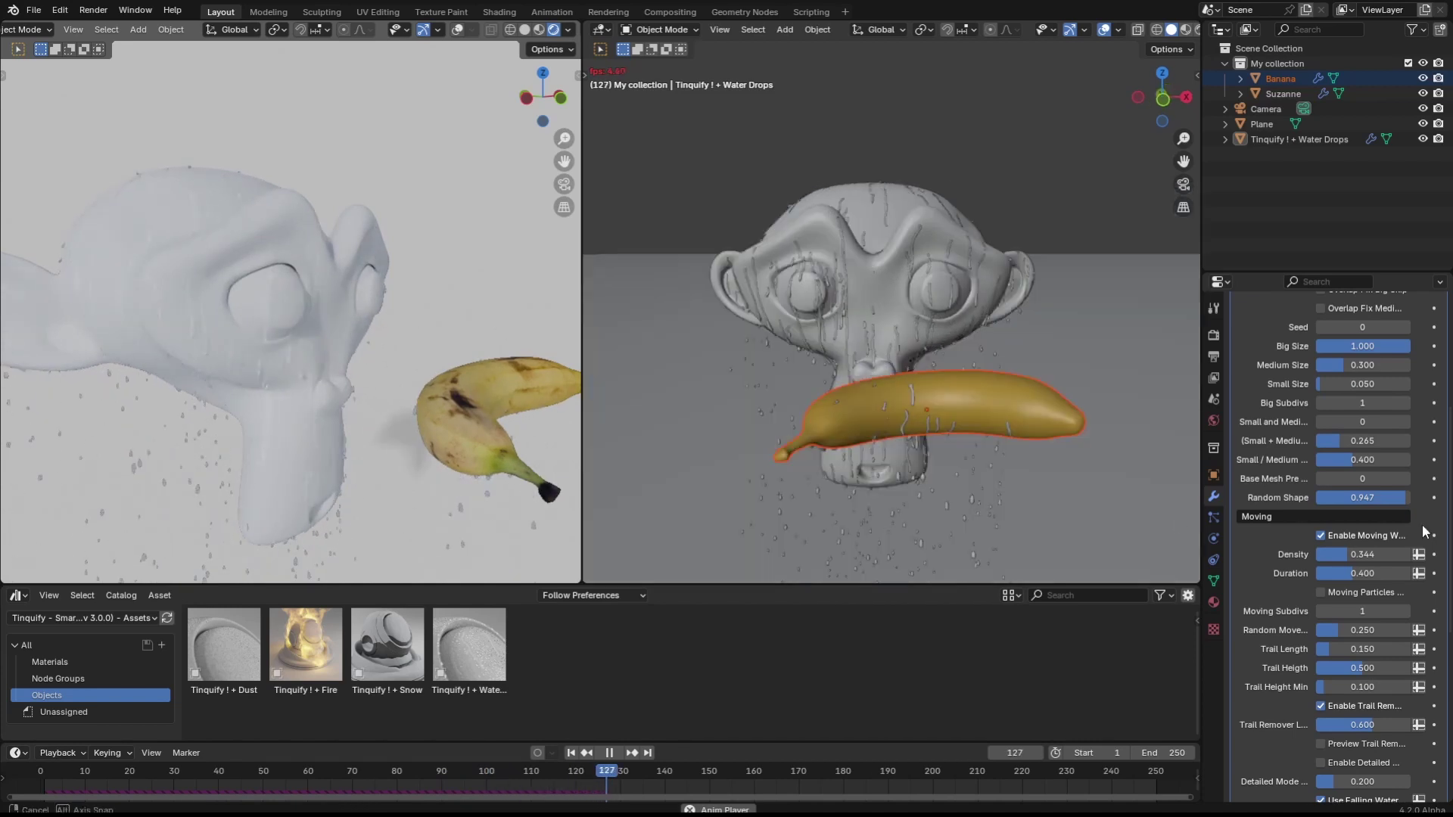
Step: Set the moving-drop Density back to 0.1
{"action": "left_click", "coordinate": [1382, 561]}
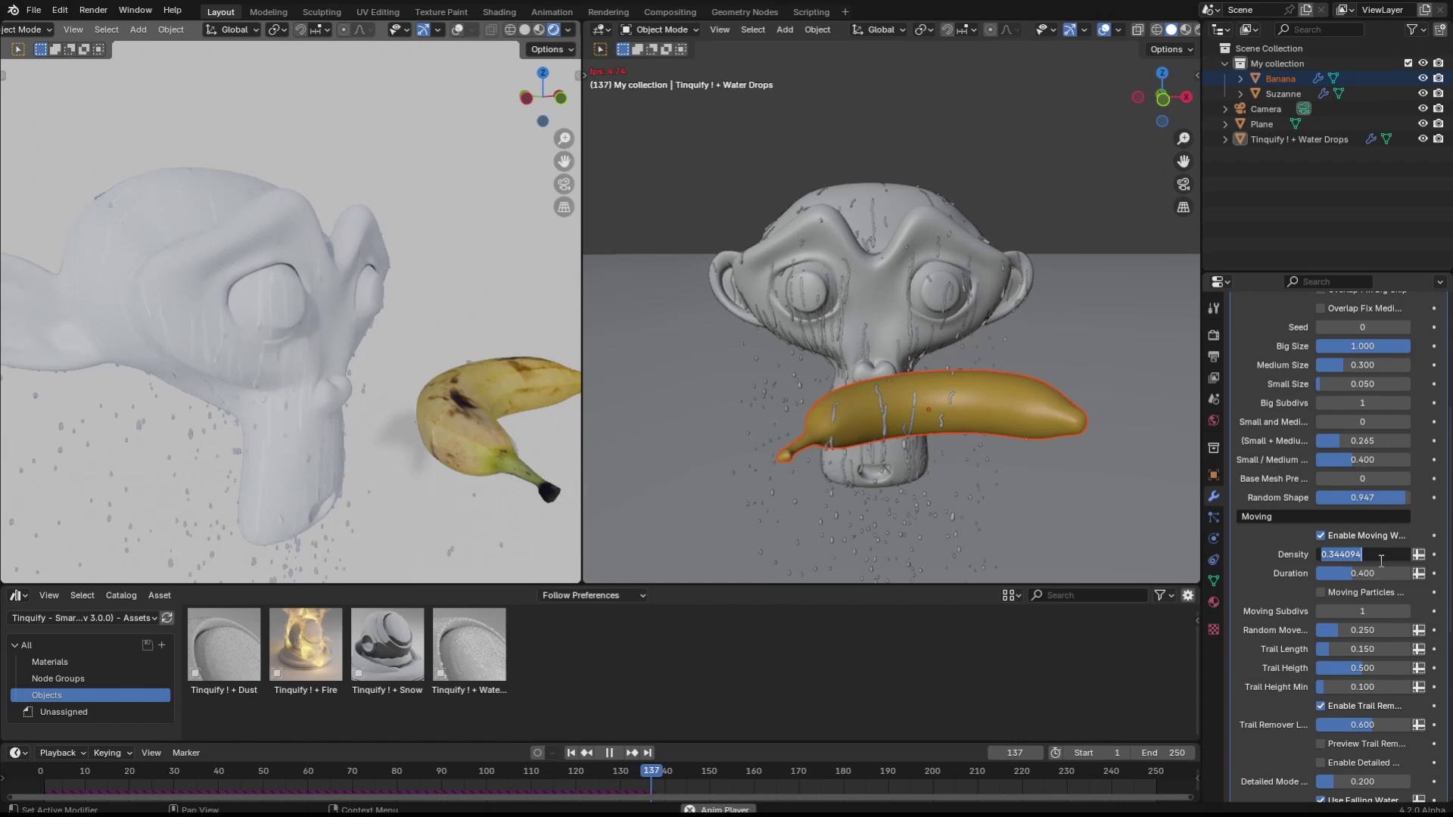
{"action": "type", "text": "0.1"}
{"action": "key", "text": "Return"}
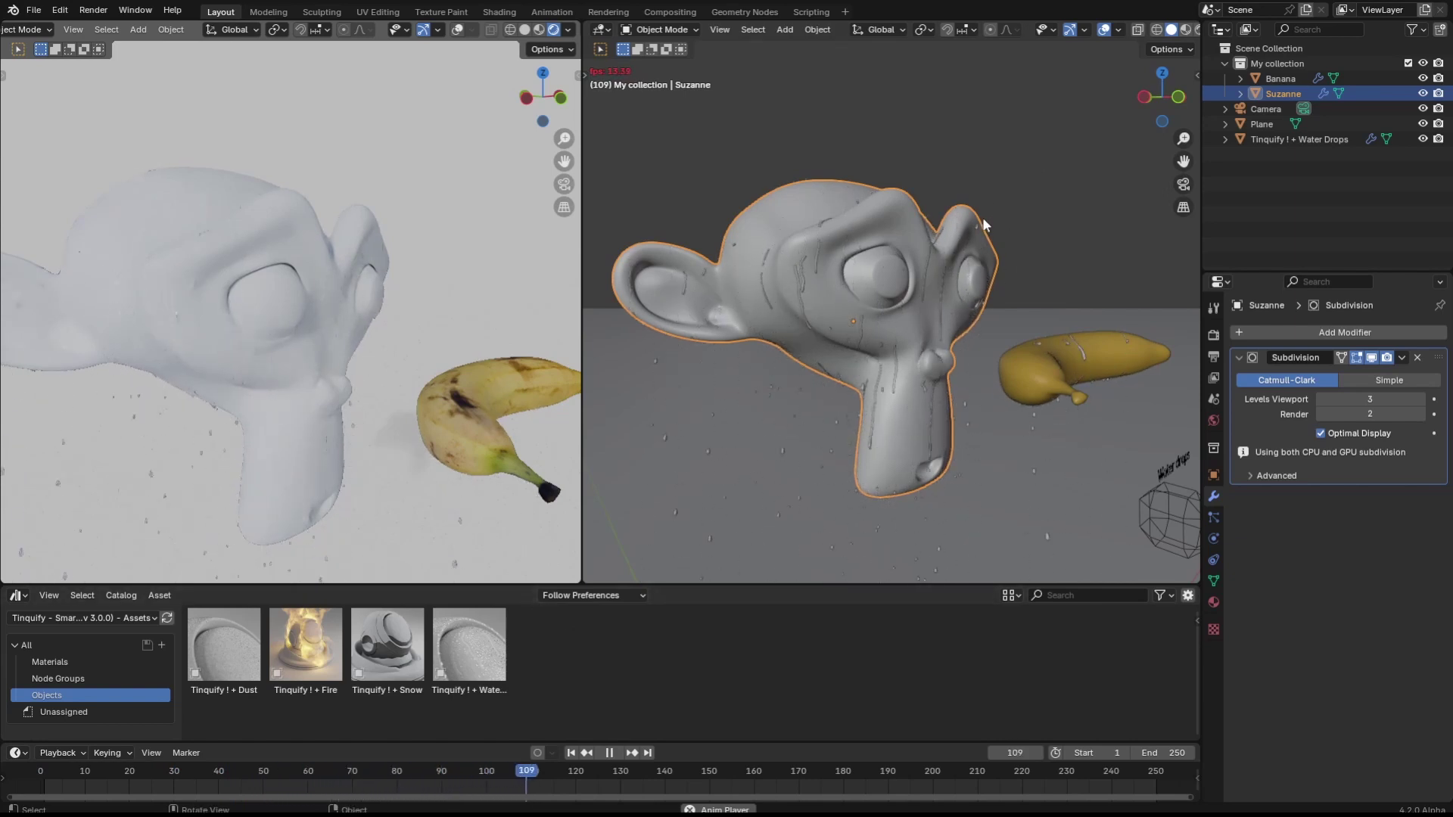
Step: Rotate Suzanne twice to a new tilted orientation while playback continues
{"action": "key", "text": "r"}
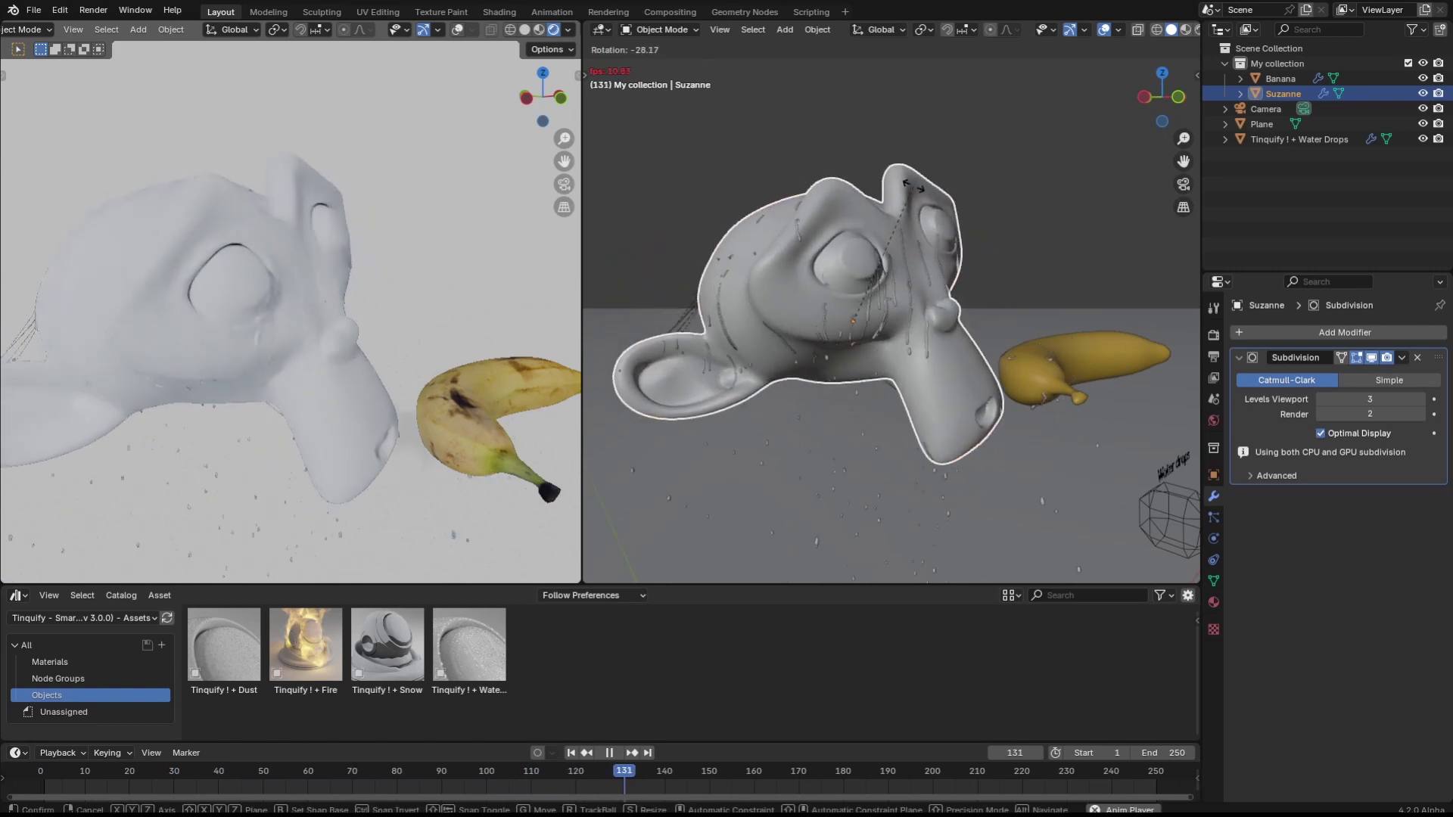
{"action": "left_click", "coordinate": [925, 251]}
{"action": "middle_click_drag", "start_coordinate": [920, 332], "coordinate": [964, 254]}
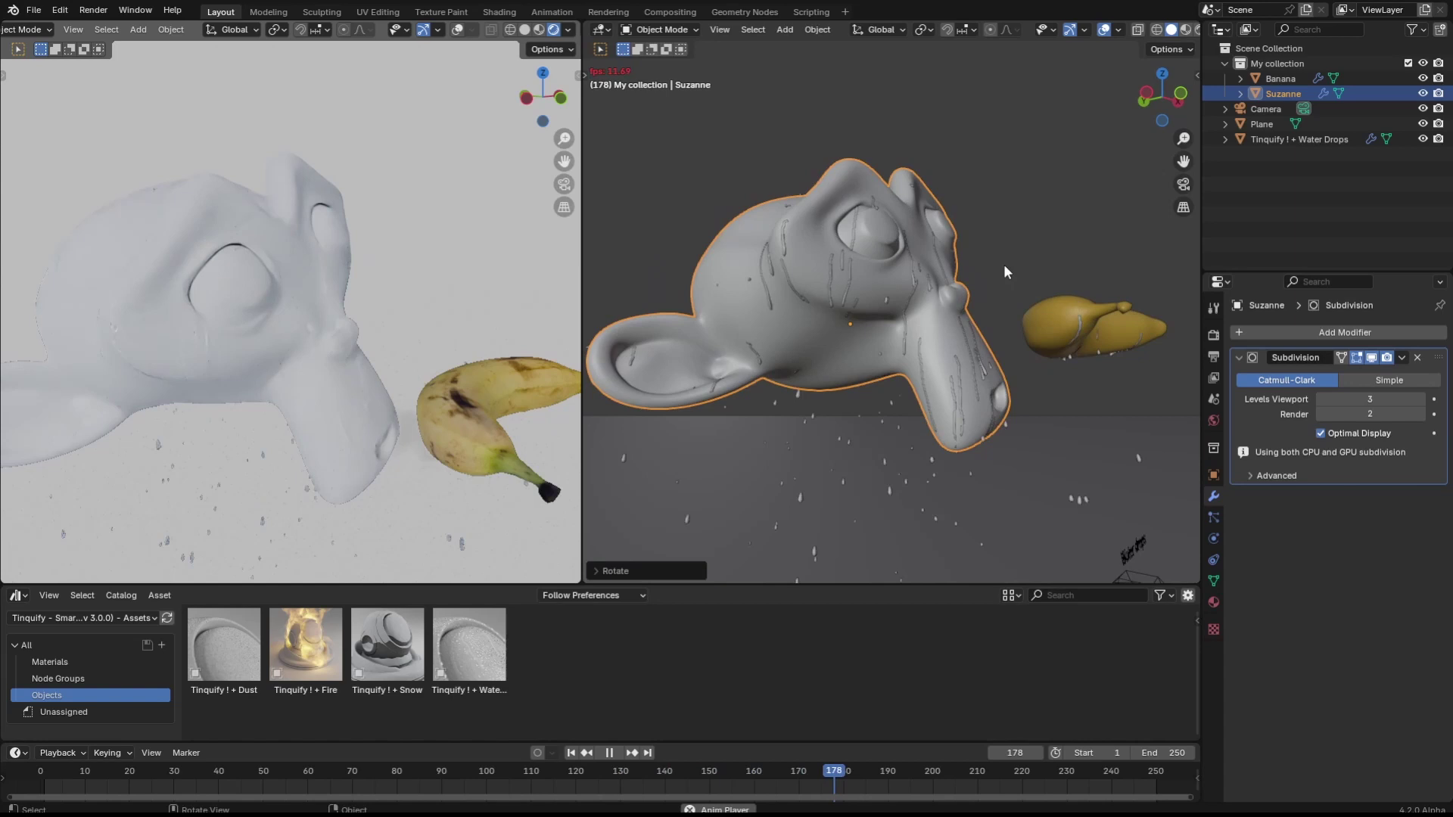
{"action": "key", "text": "r"}
{"action": "left_click", "coordinate": [1001, 335]}
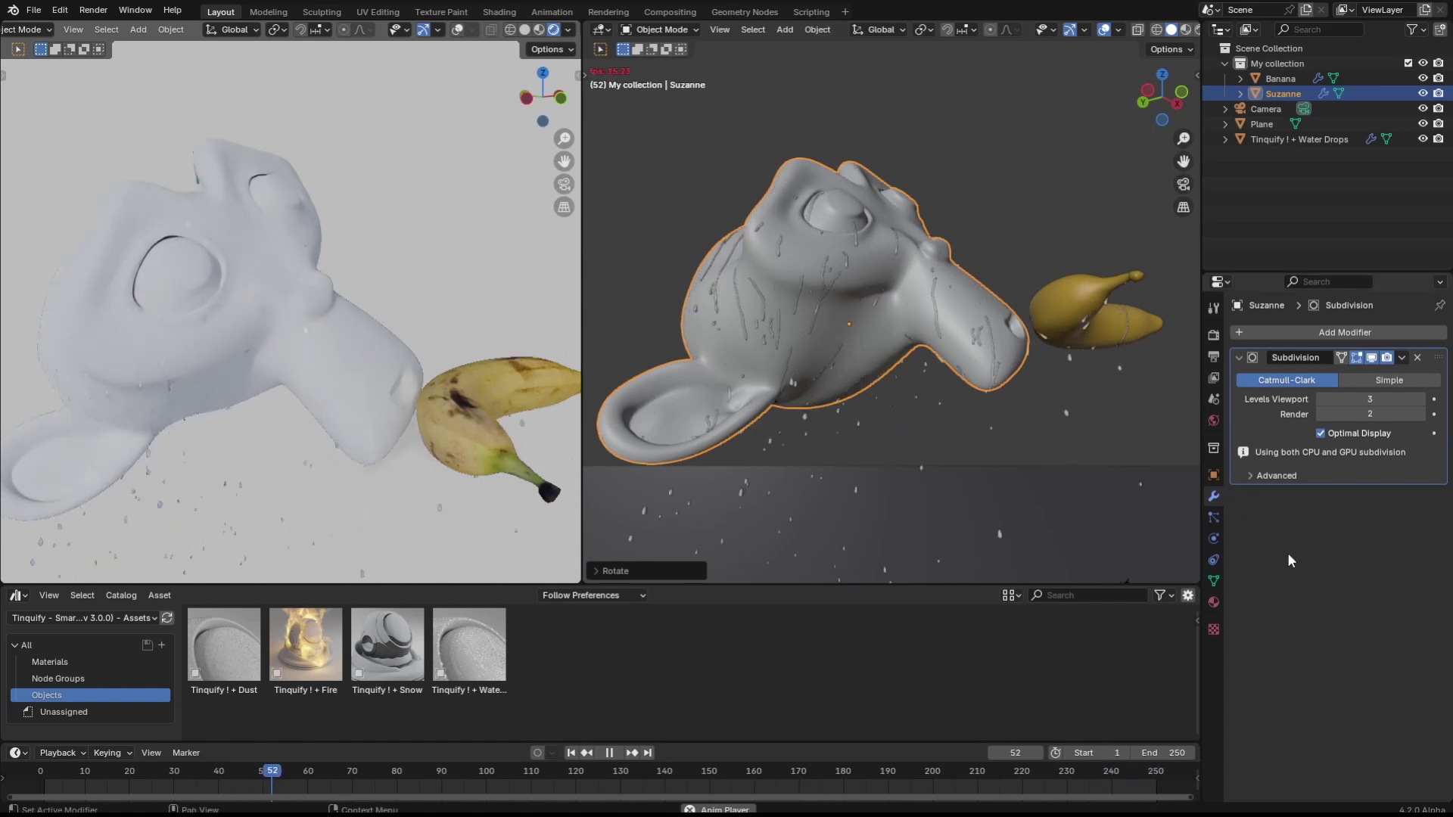
Step: Enable Static Water Drops on the Water Drops modifier and stop the animation
{"action": "left_click", "coordinate": [958, 308]}
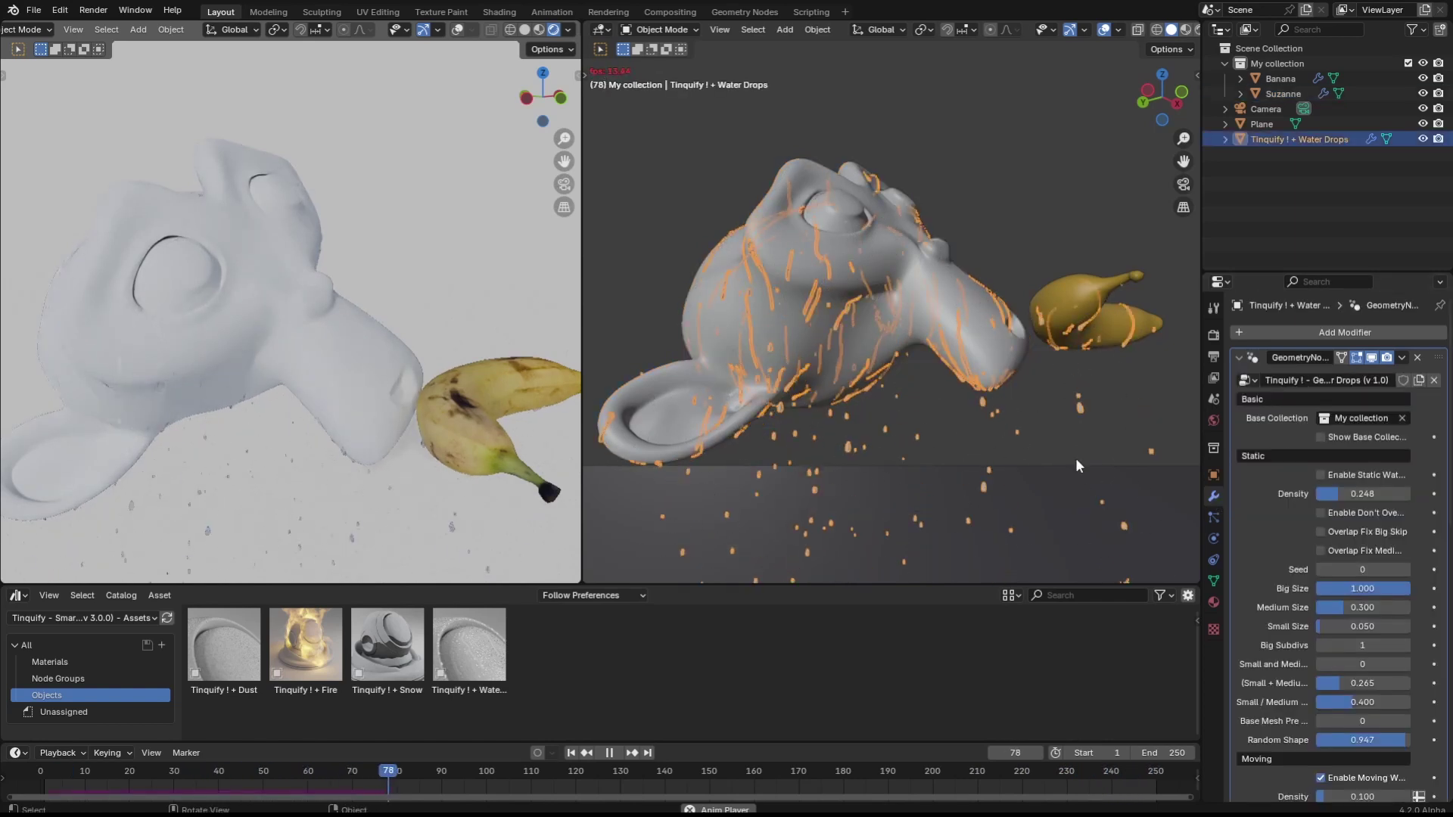
{"action": "scroll", "coordinate": [1324, 424], "scroll_direction": "down", "scroll_amount": 2}
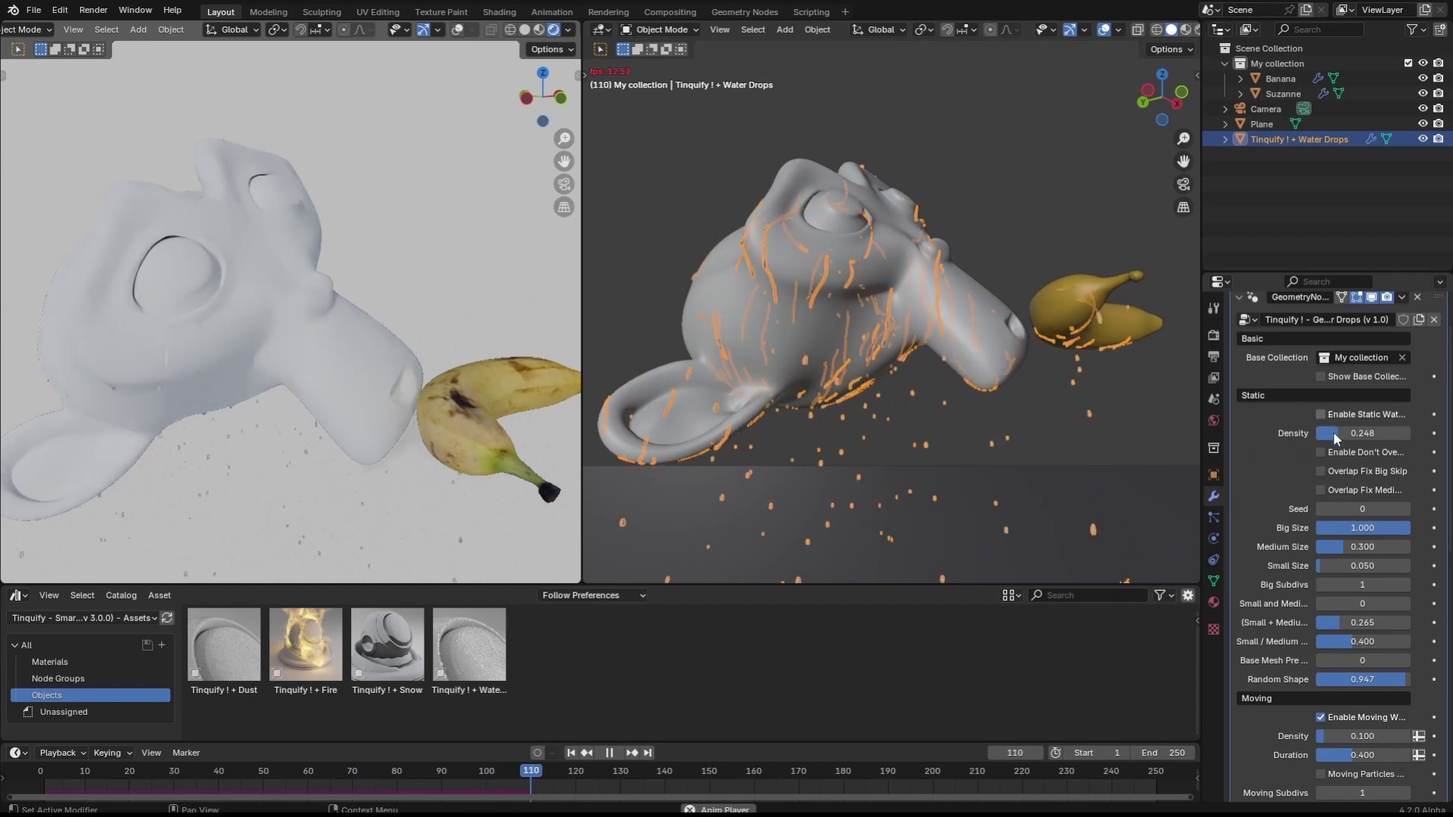
{"action": "left_click", "coordinate": [1321, 414]}
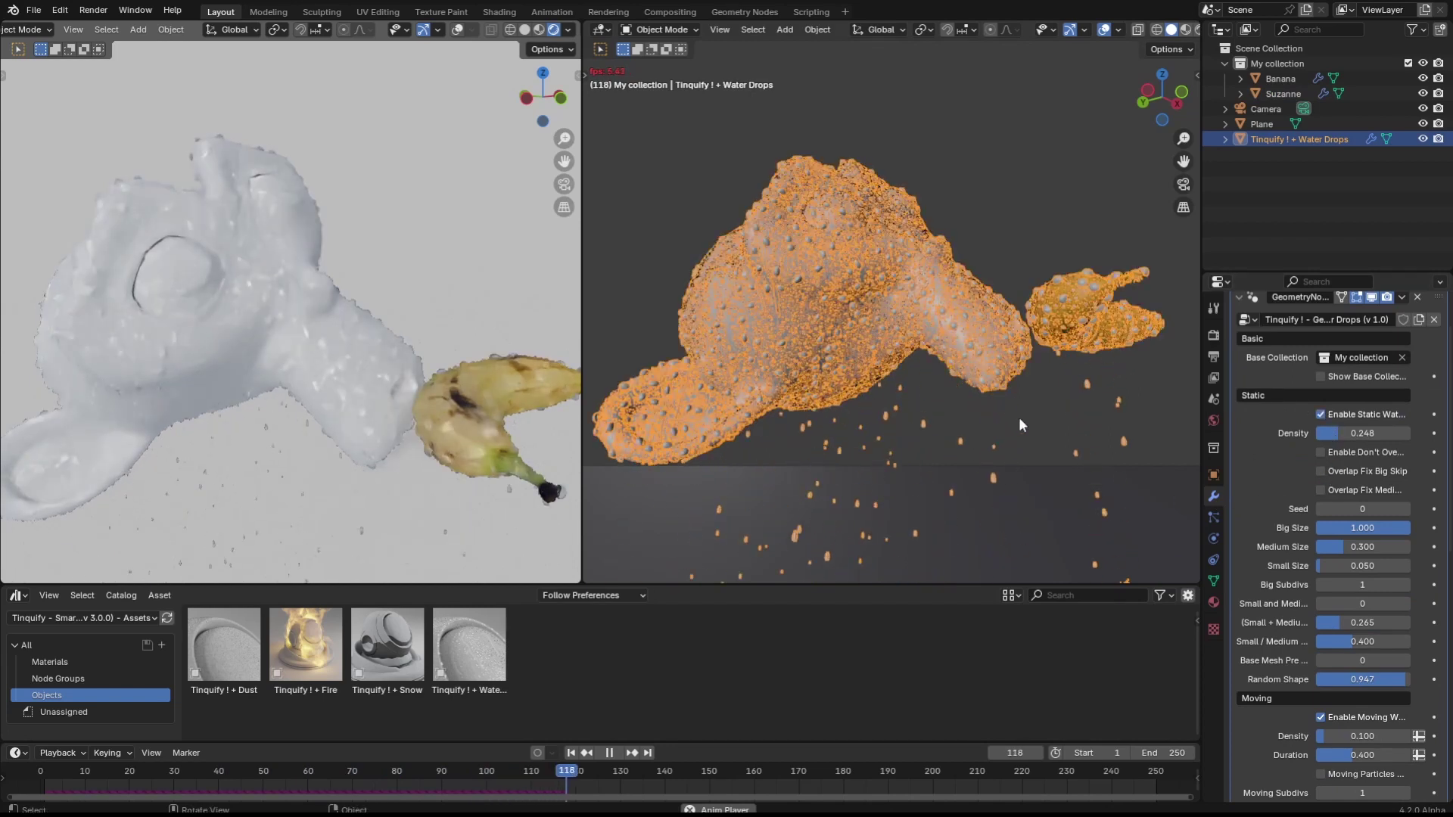
{"action": "key", "text": "space"}
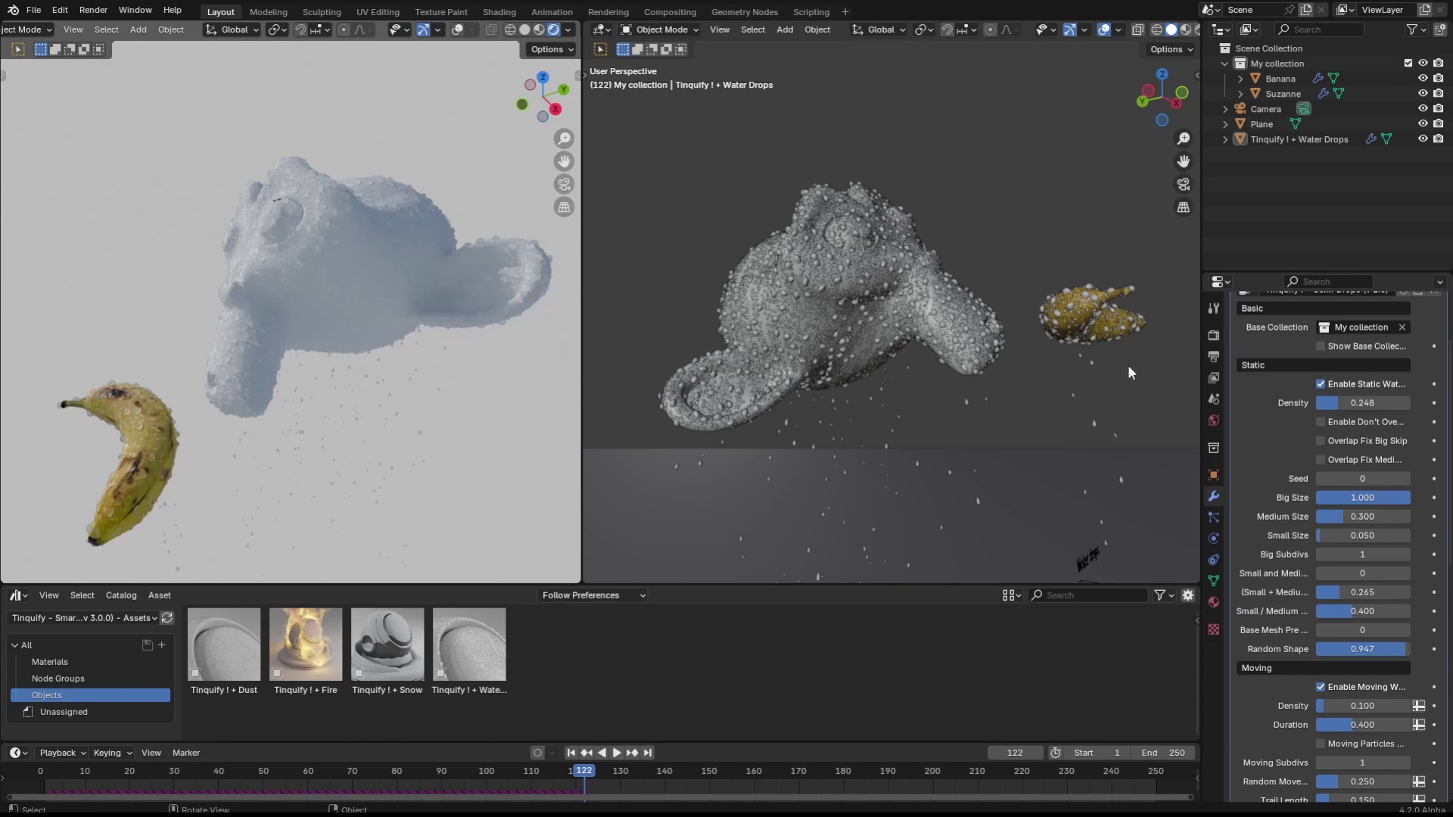
{"action": "left_click", "coordinate": [1082, 534]}
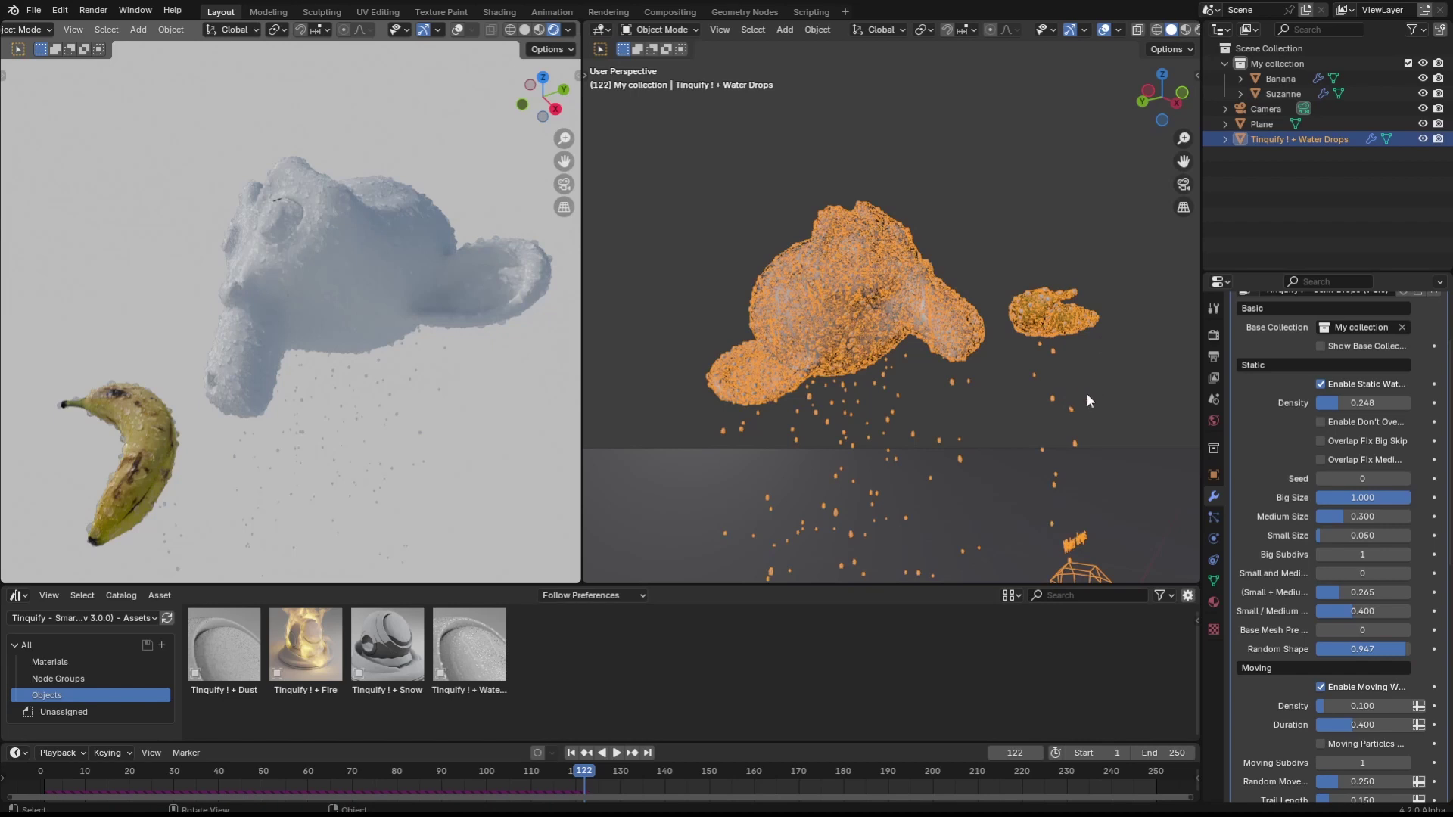
{"action": "left_click", "coordinate": [1115, 215]}
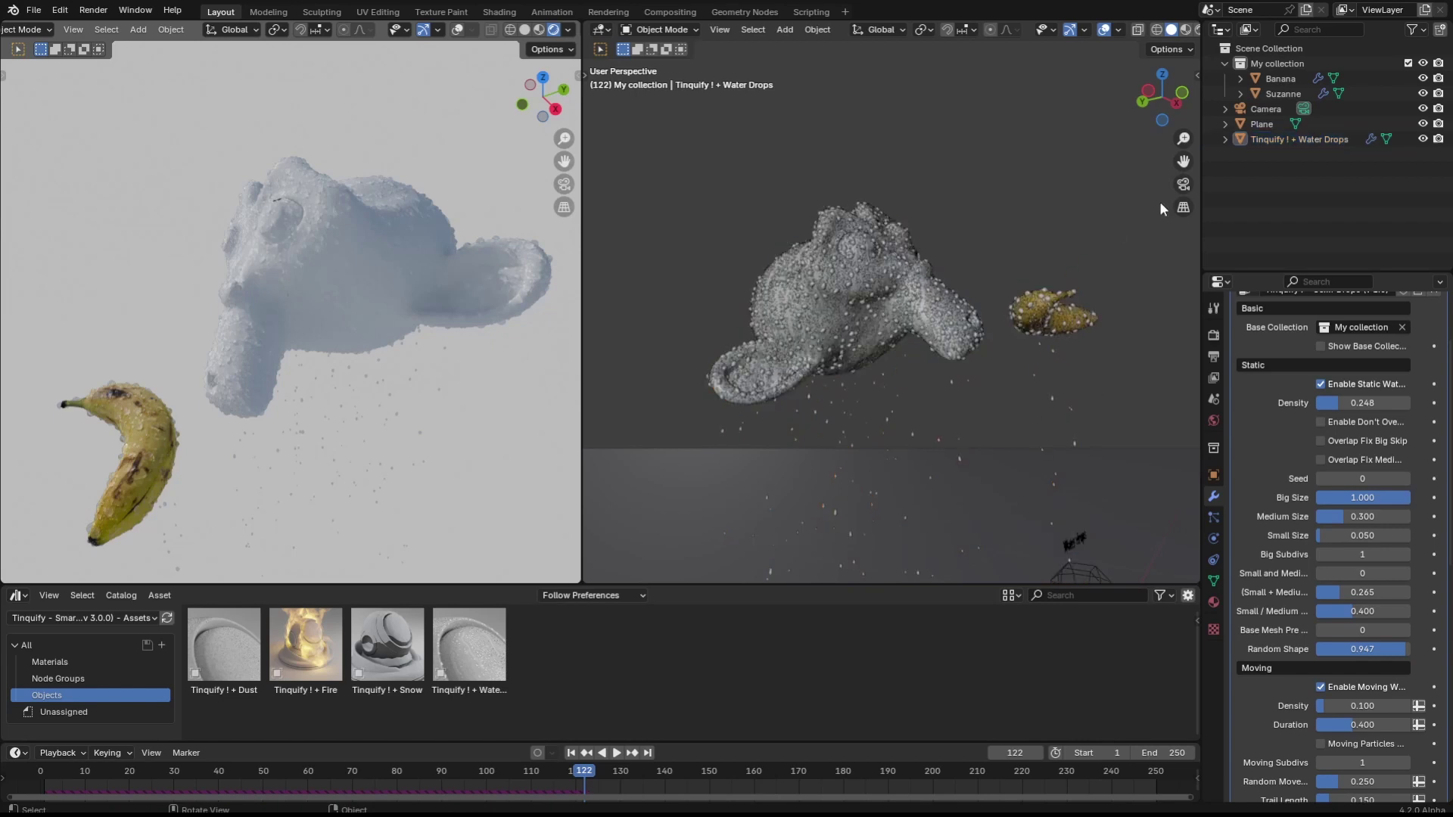
{"action": "left_click", "coordinate": [1407, 64]}
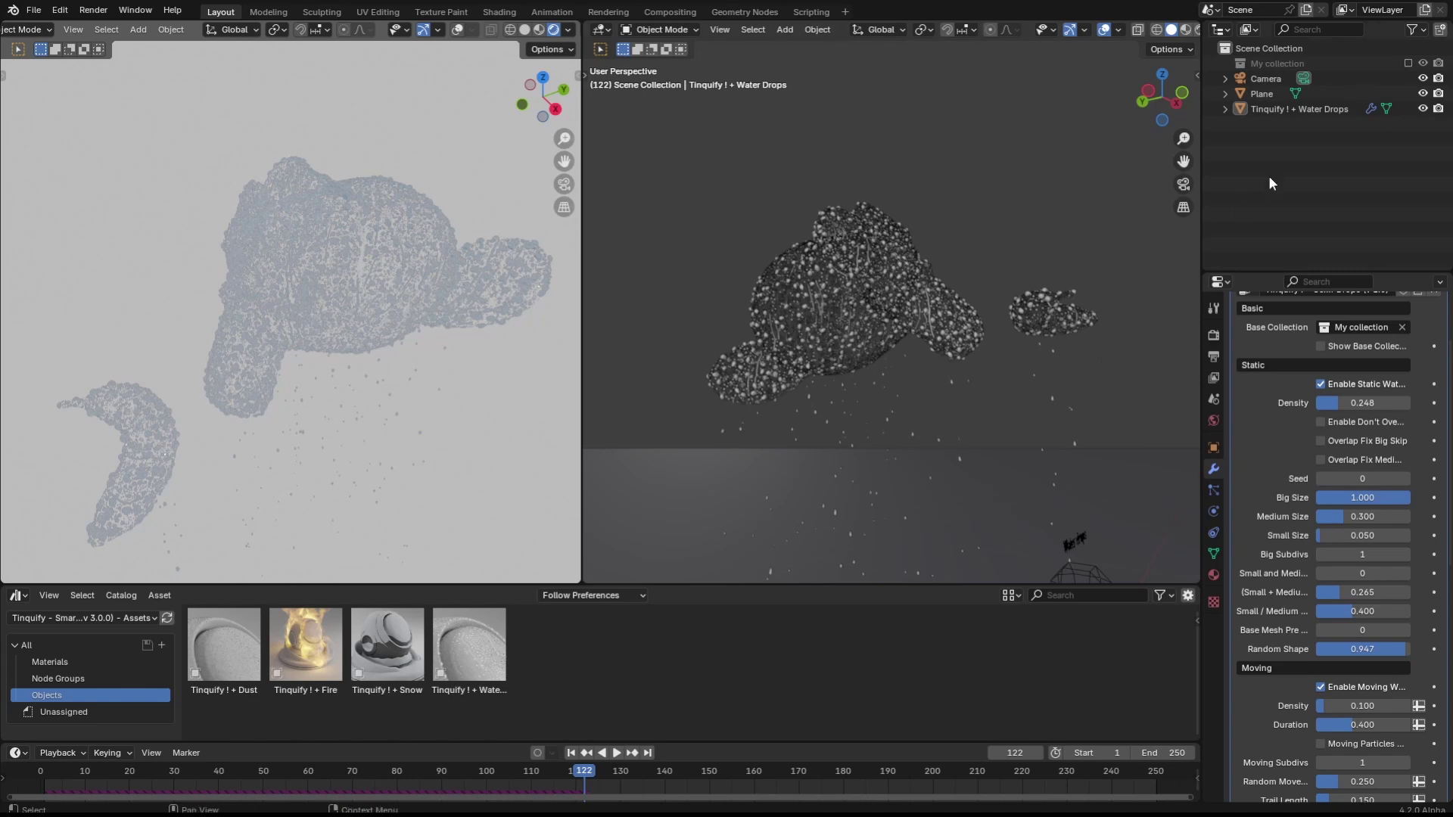
{"action": "left_click", "coordinate": [1329, 344]}
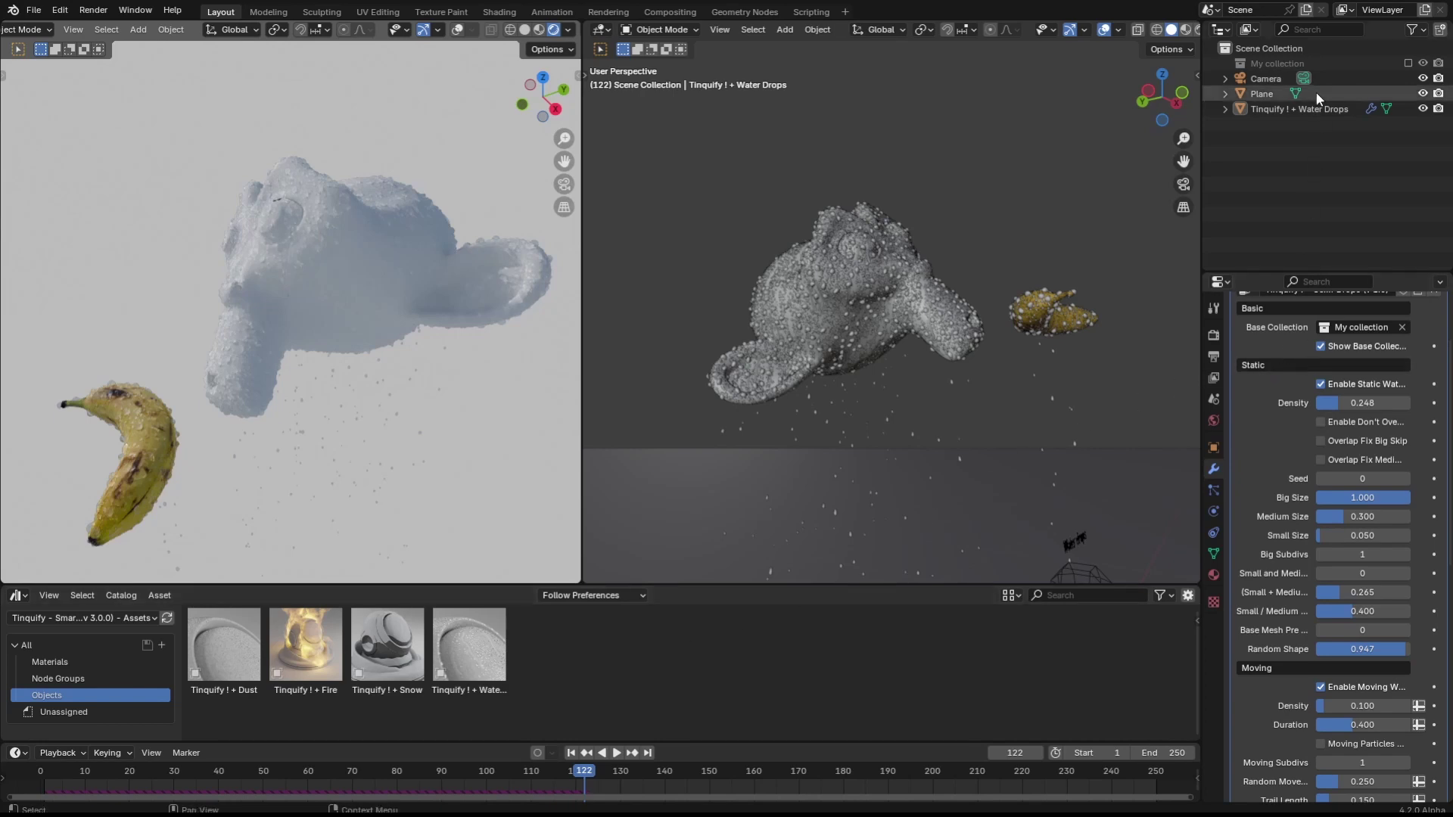
{"action": "left_click", "coordinate": [1319, 346]}
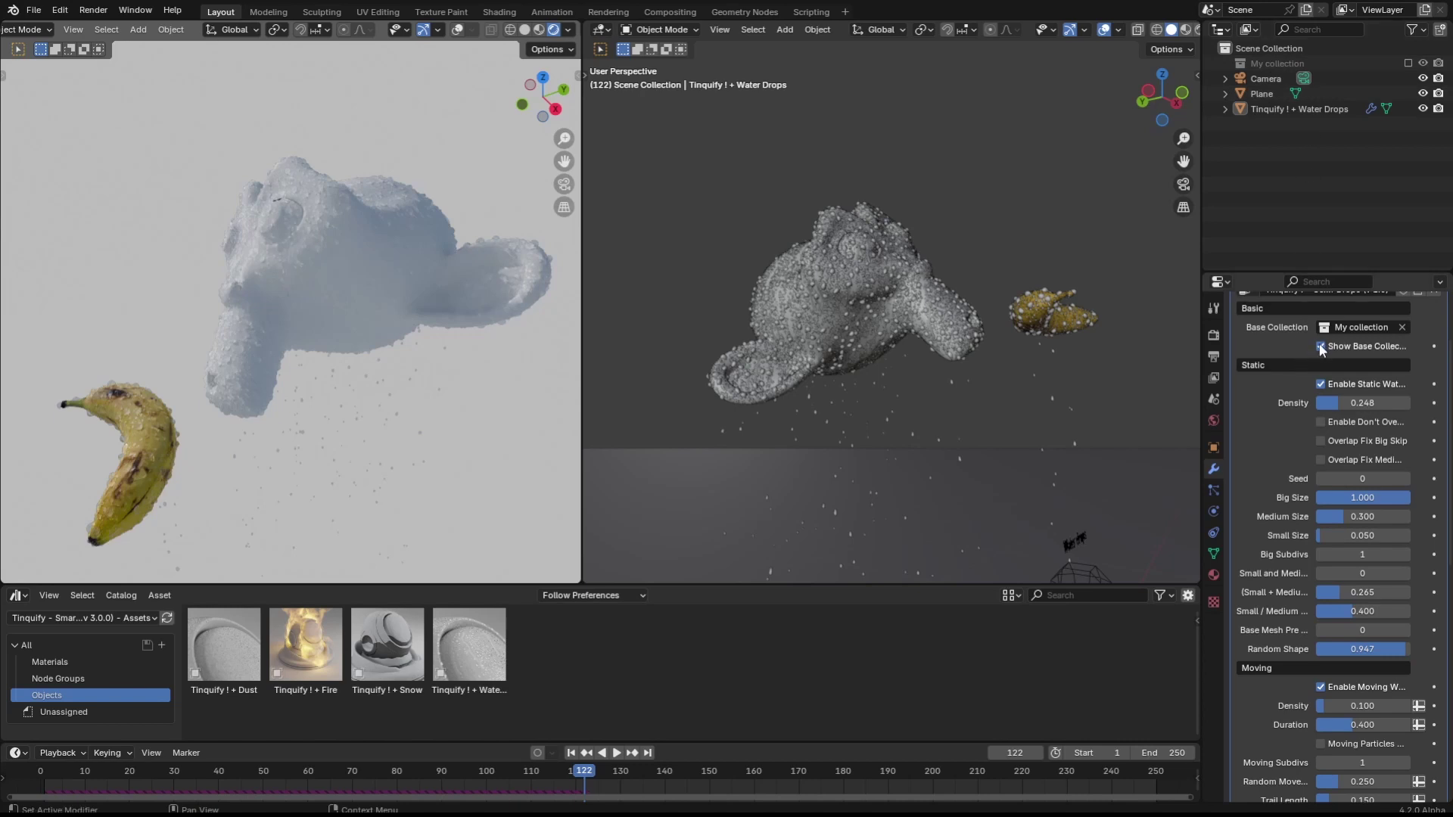
{"action": "left_click", "coordinate": [1409, 63]}
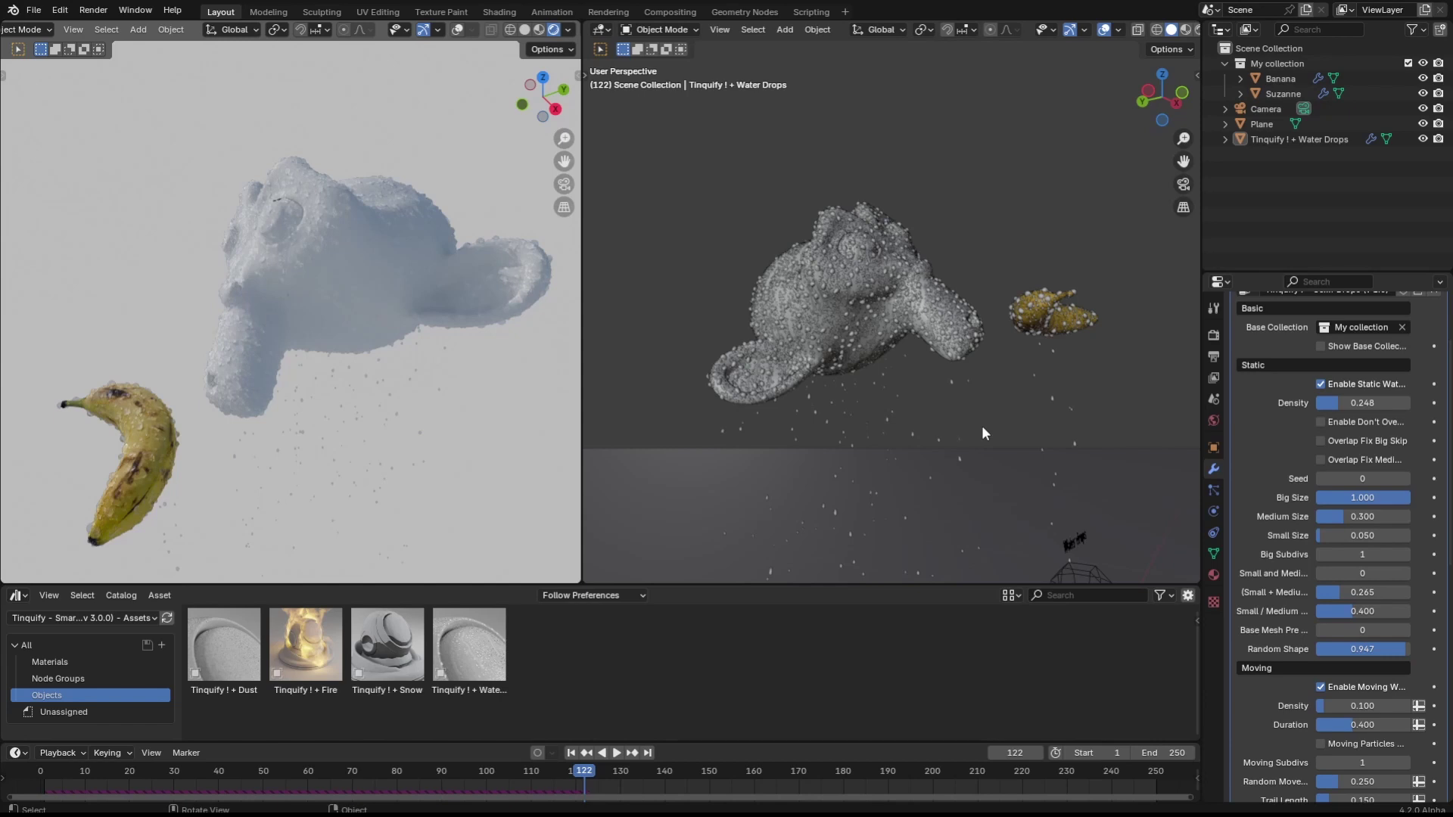
{"action": "scroll", "coordinate": [242, 383], "scroll_direction": "up", "scroll_amount": 4}
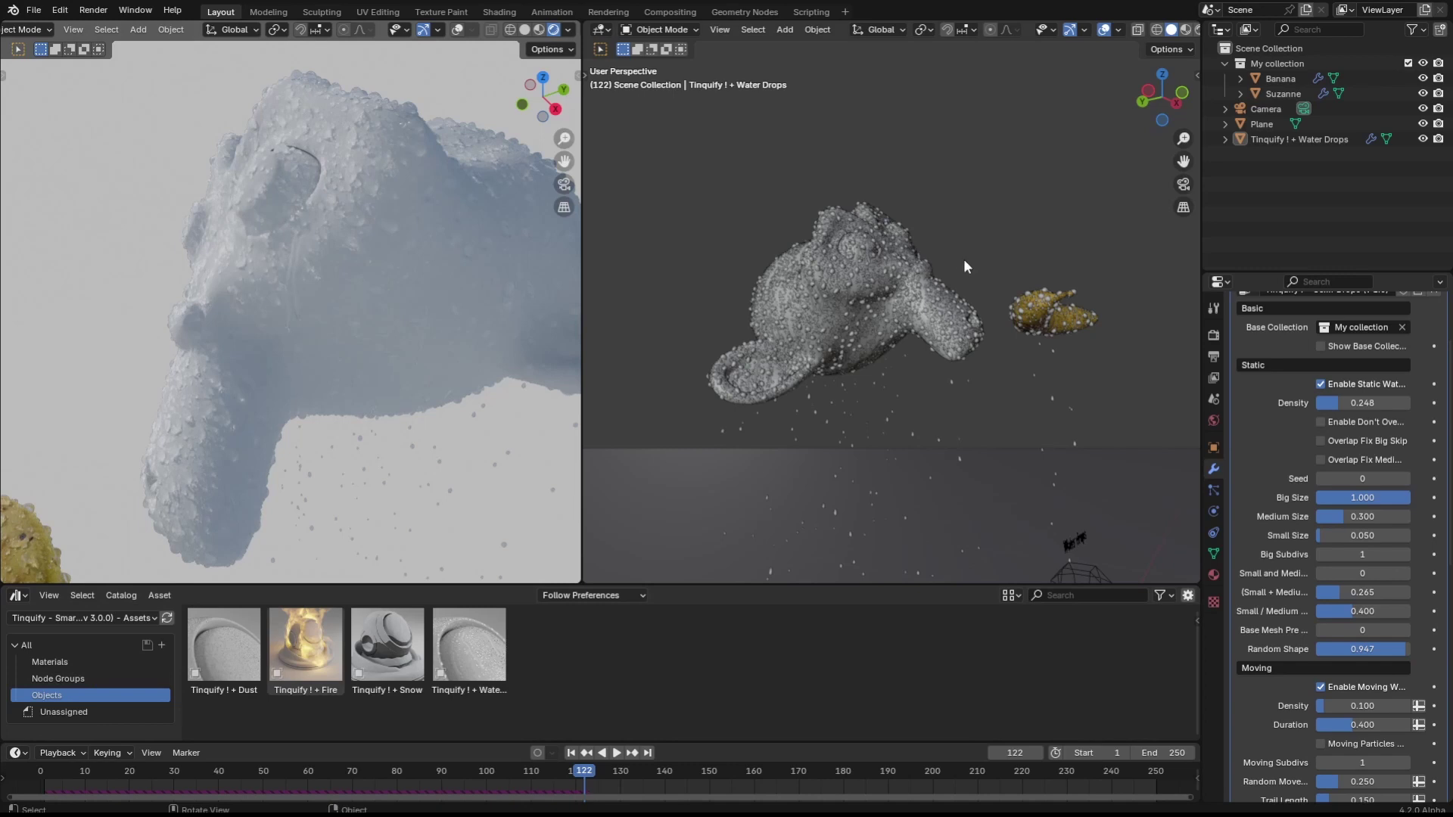
{"action": "scroll", "coordinate": [1265, 474], "scroll_direction": "down", "scroll_amount": 12}
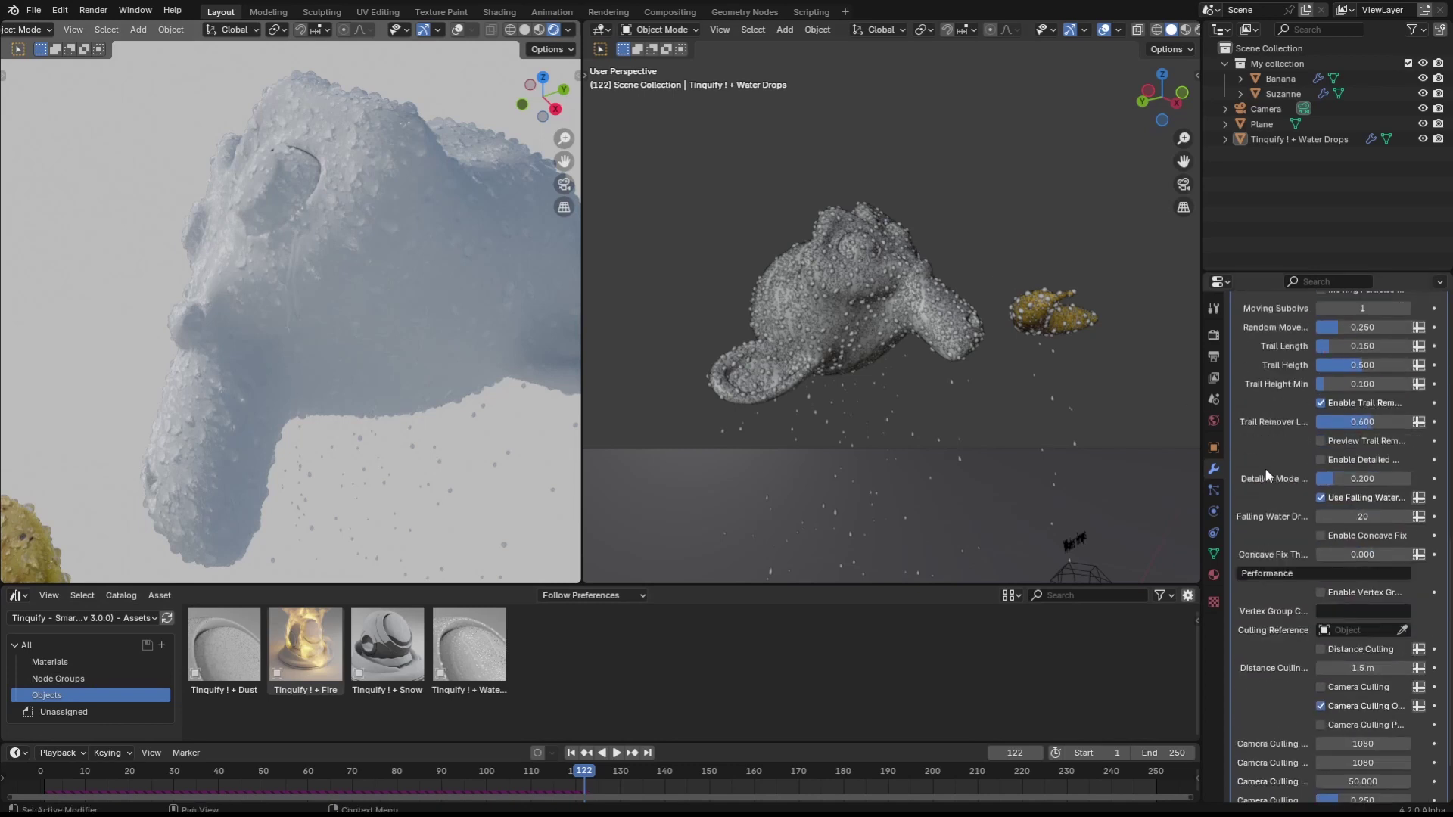
{"action": "scroll", "coordinate": [1266, 472], "scroll_direction": "down", "scroll_amount": 2}
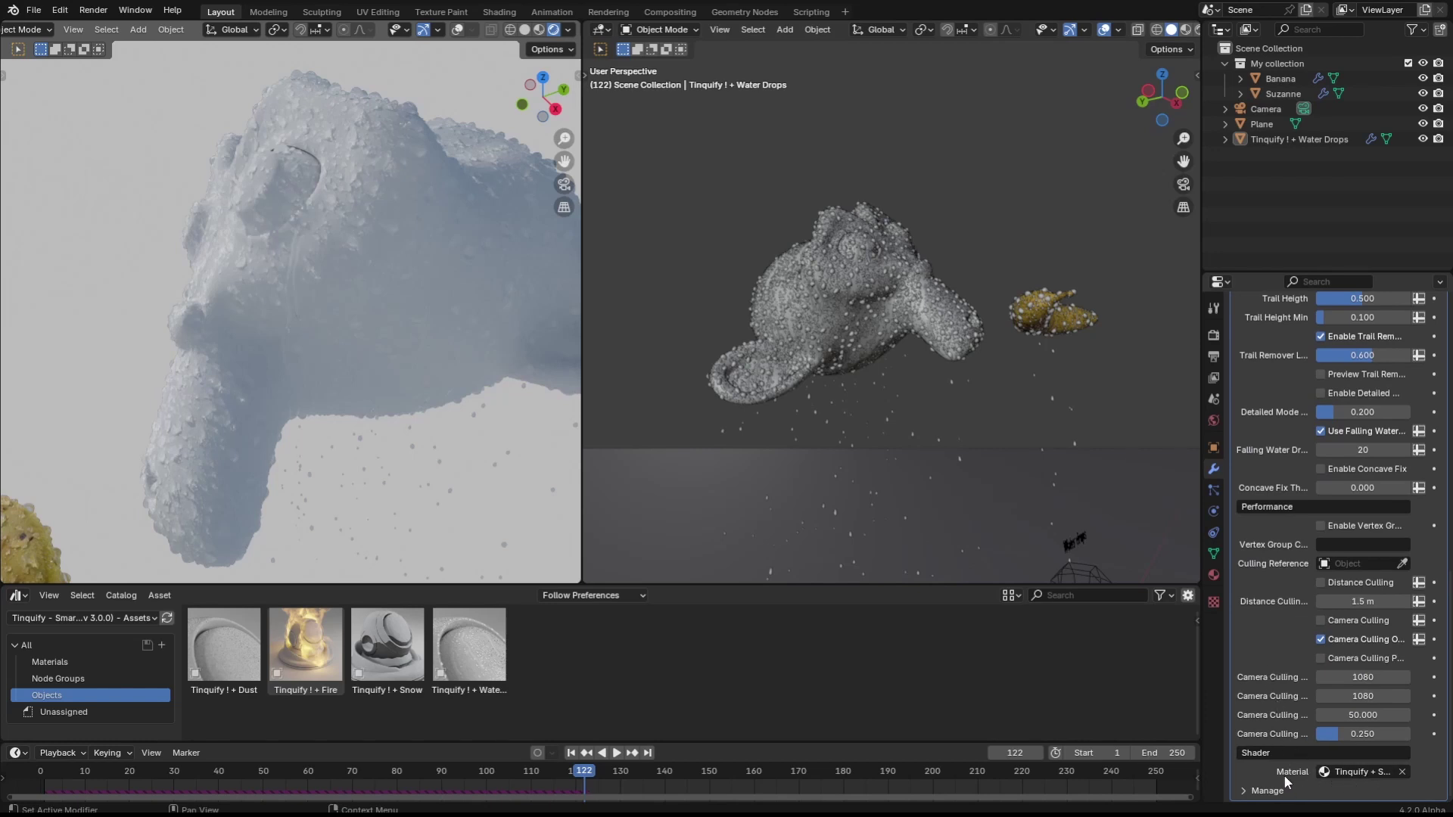
{"action": "left_click", "coordinate": [1356, 774]}
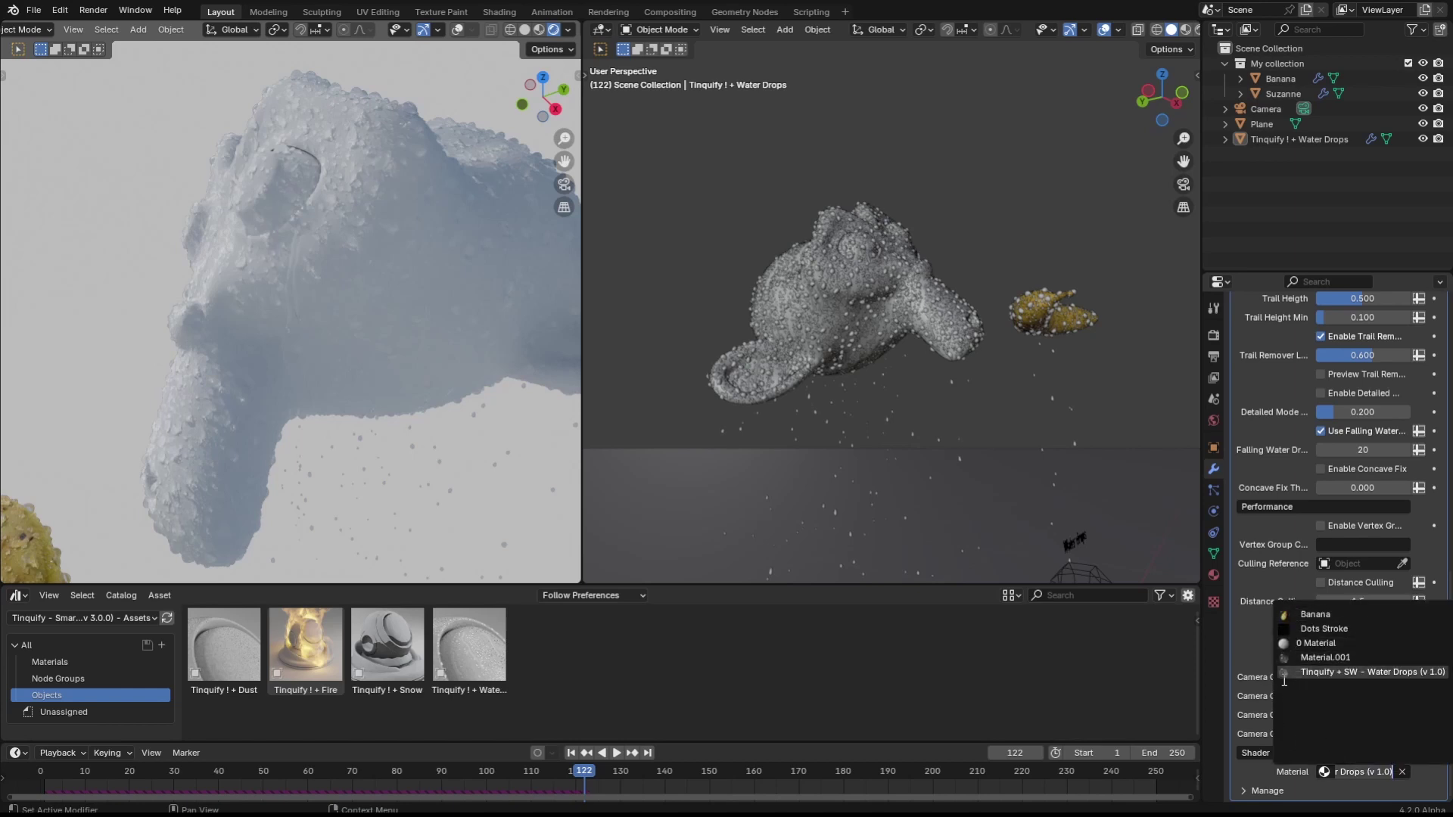
{"action": "left_click", "coordinate": [1256, 658]}
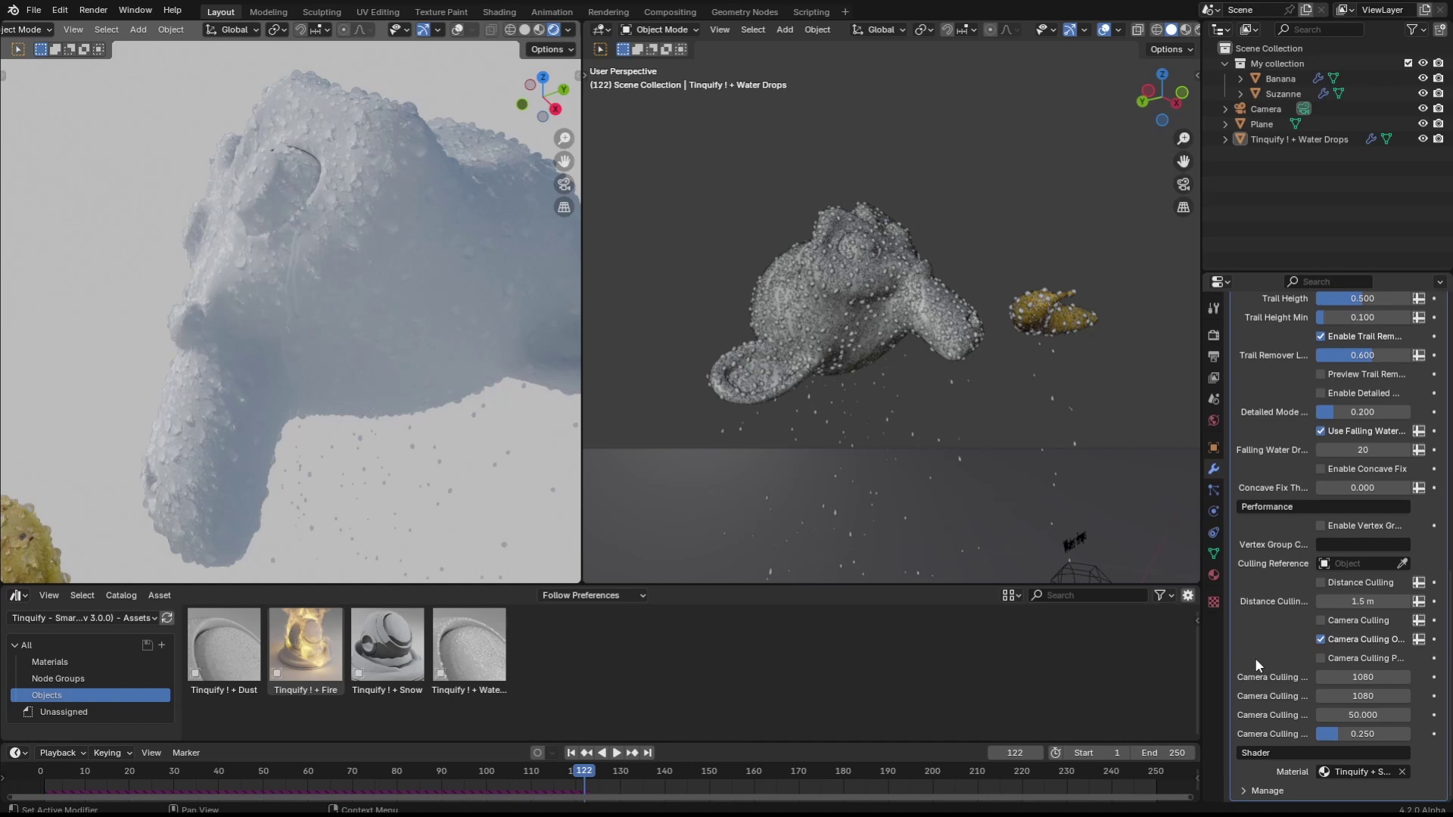
Step: Try a blue Color on the Water Drops material, then revert it to white
{"action": "left_click", "coordinate": [1213, 576]}
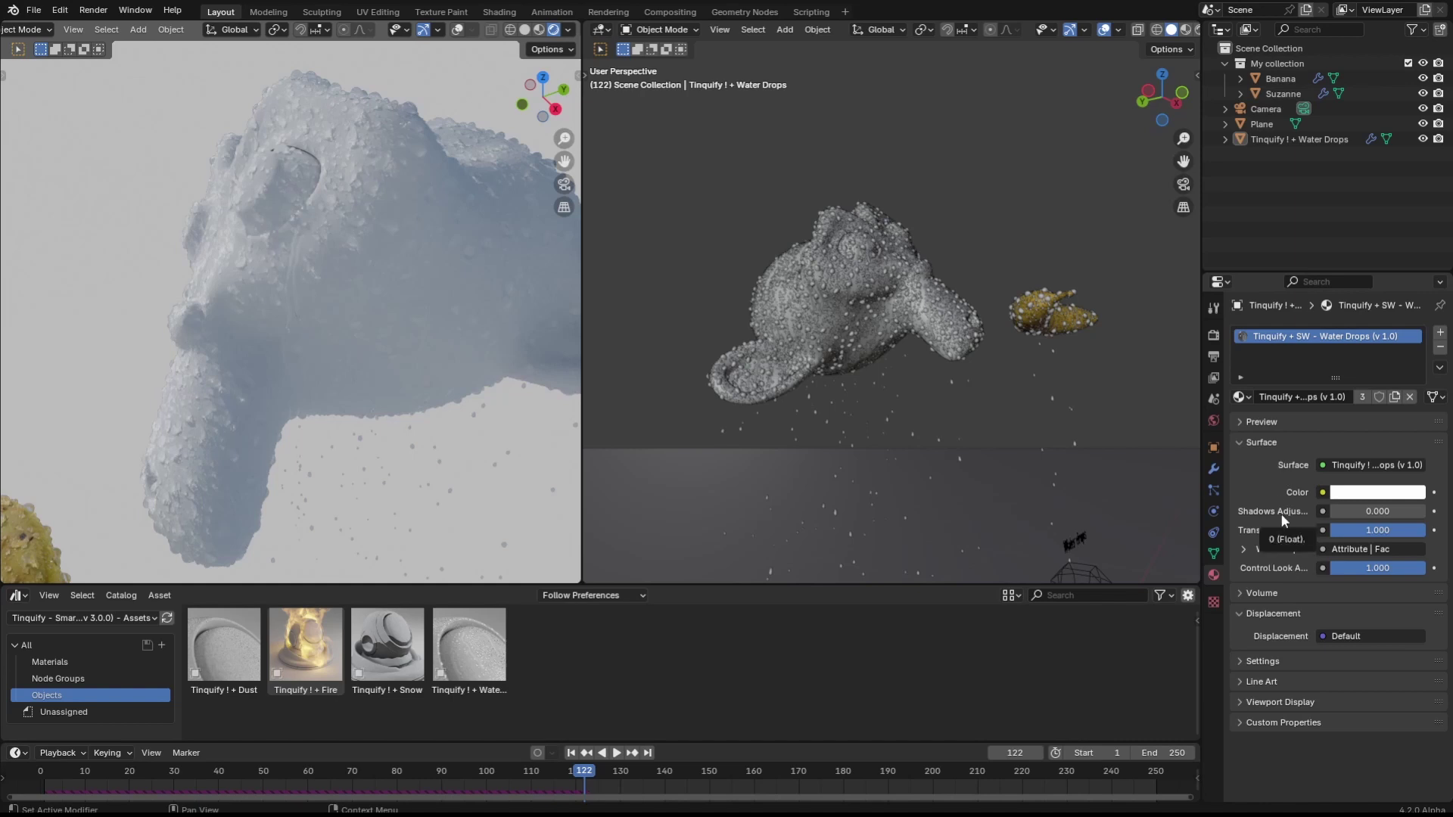
{"action": "left_click", "coordinate": [1375, 494]}
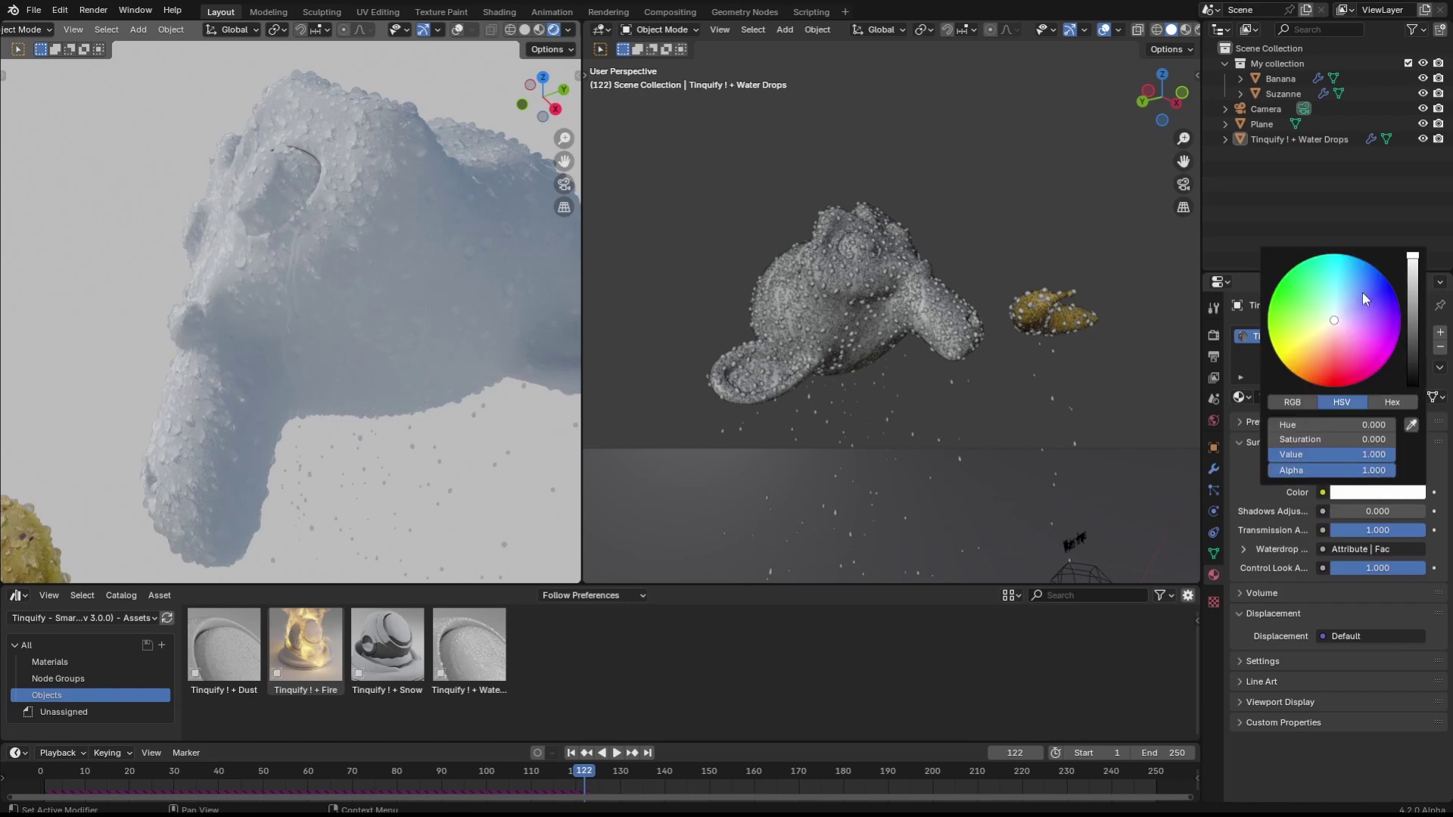
{"action": "left_click_drag", "start_coordinate": [1363, 292], "coordinate": [1352, 315]}
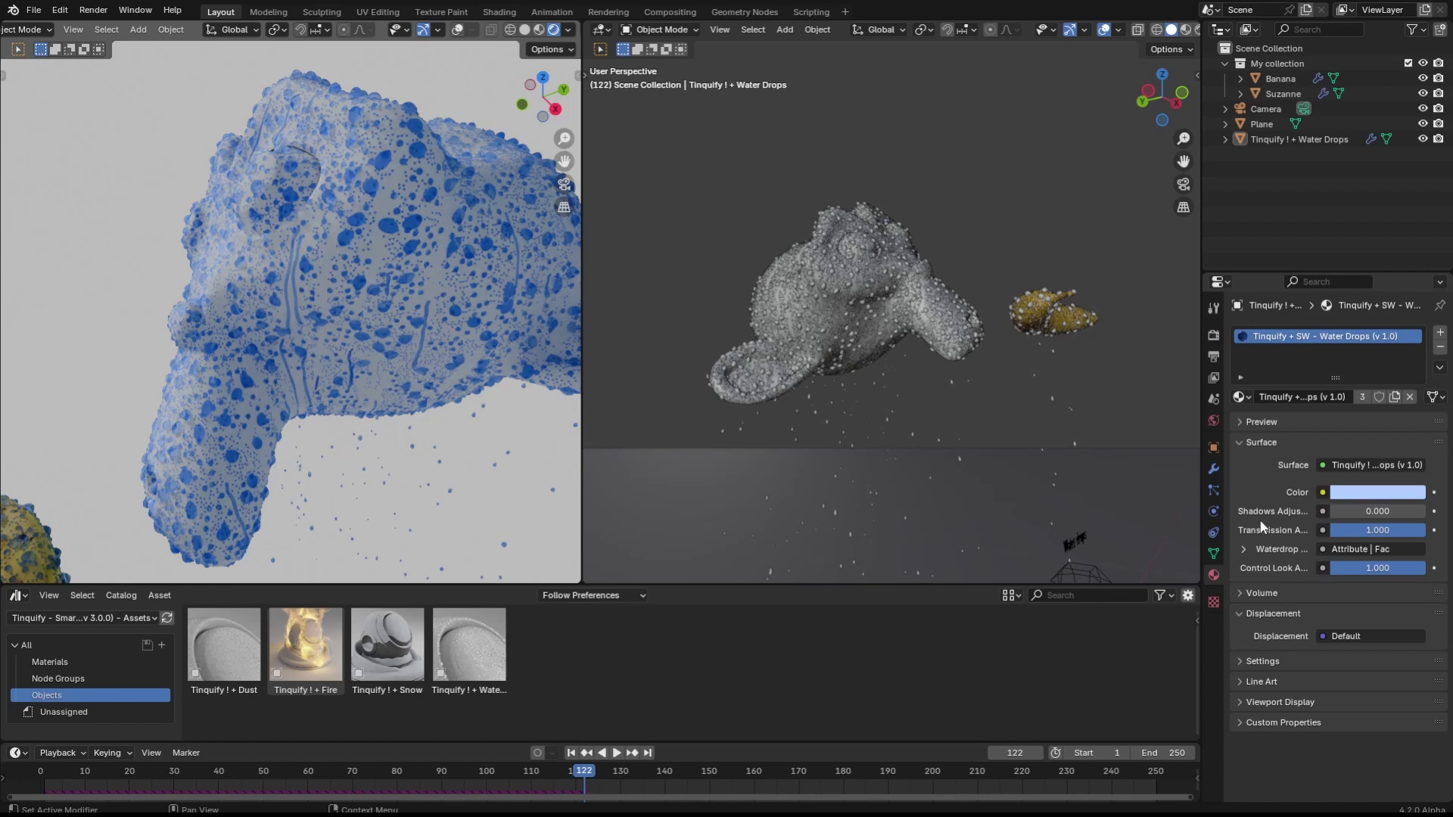
{"action": "key", "text": "ctrl+z"}
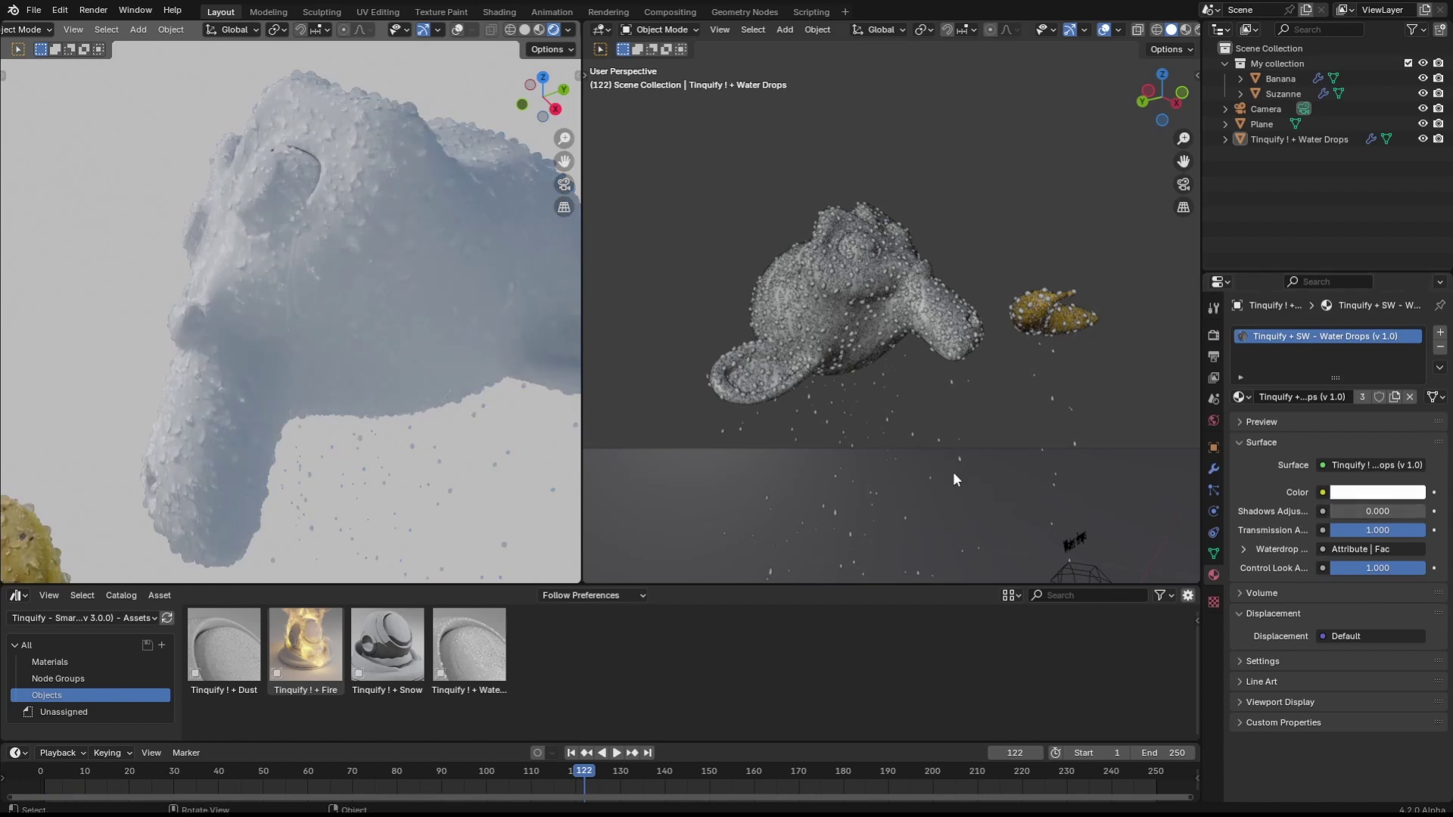
Step: Test Shadows Adjust and Transmission values, ending at Shadows Adjust 0 and Transmission 1.000
{"action": "scroll", "coordinate": [270, 244], "scroll_direction": "up", "scroll_amount": 8}
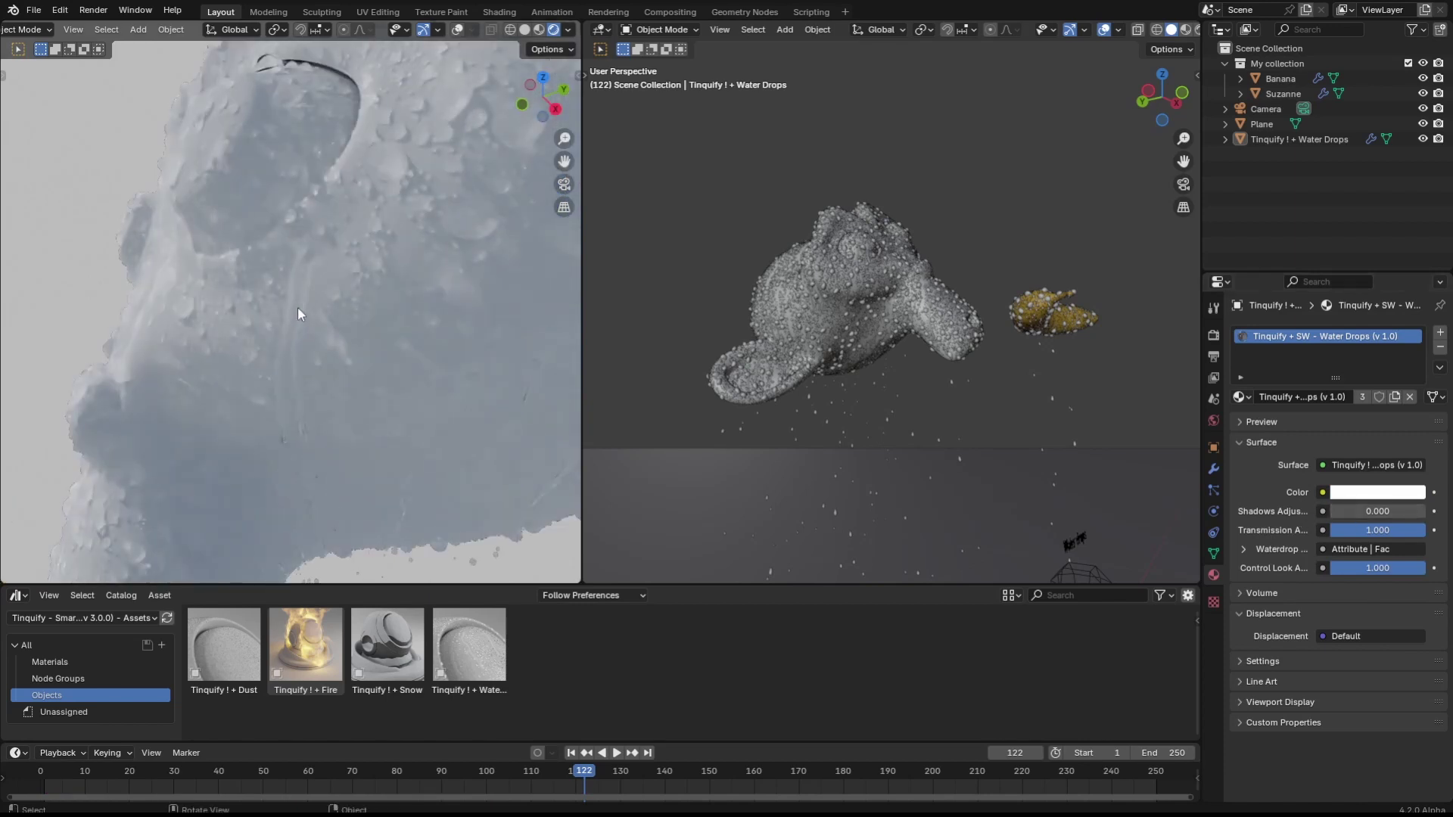
{"action": "left_click_drag", "start_coordinate": [1343, 512], "coordinate": [1425, 512]}
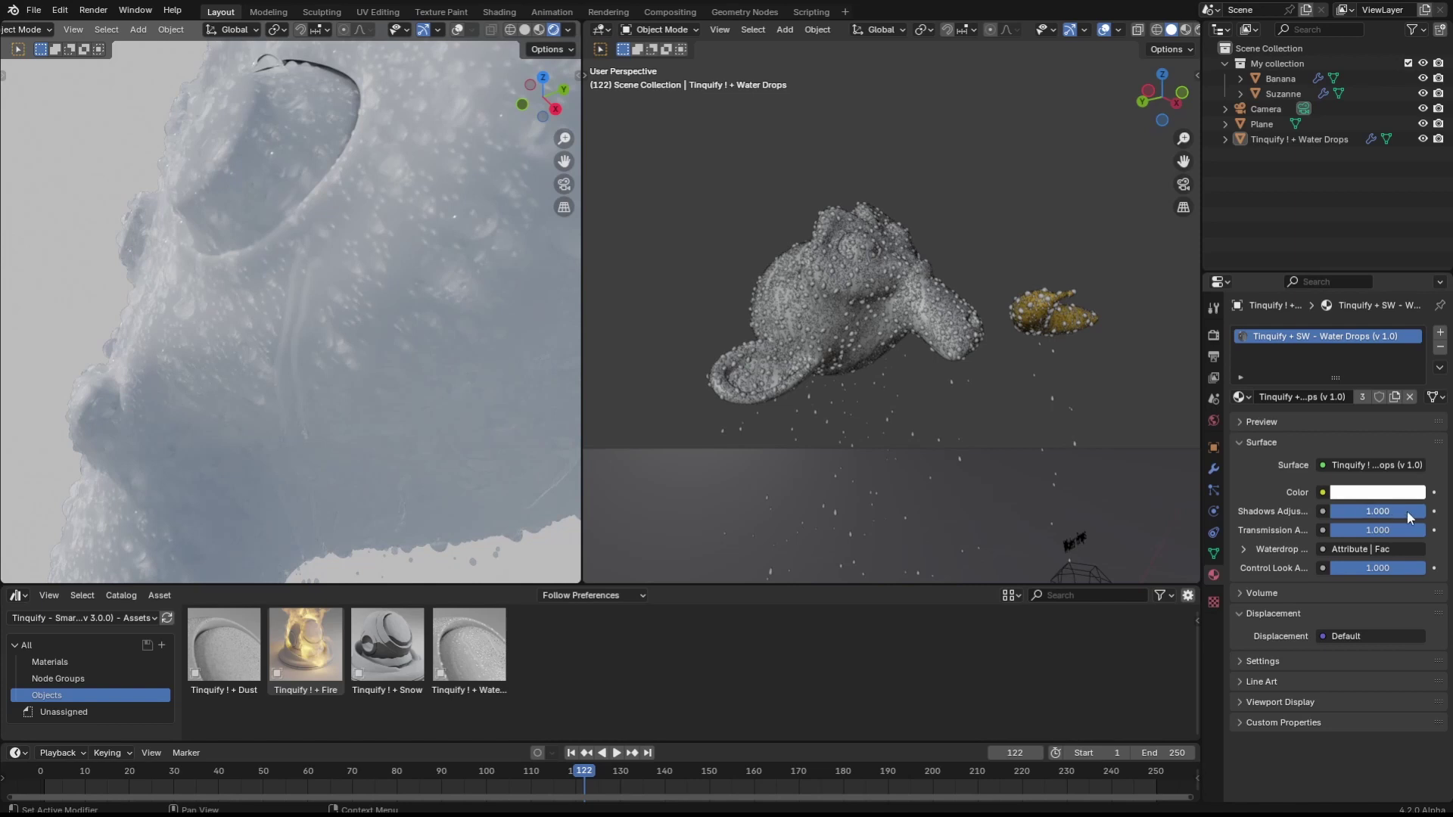
{"action": "left_click_drag", "start_coordinate": [1406, 511], "coordinate": [1327, 511]}
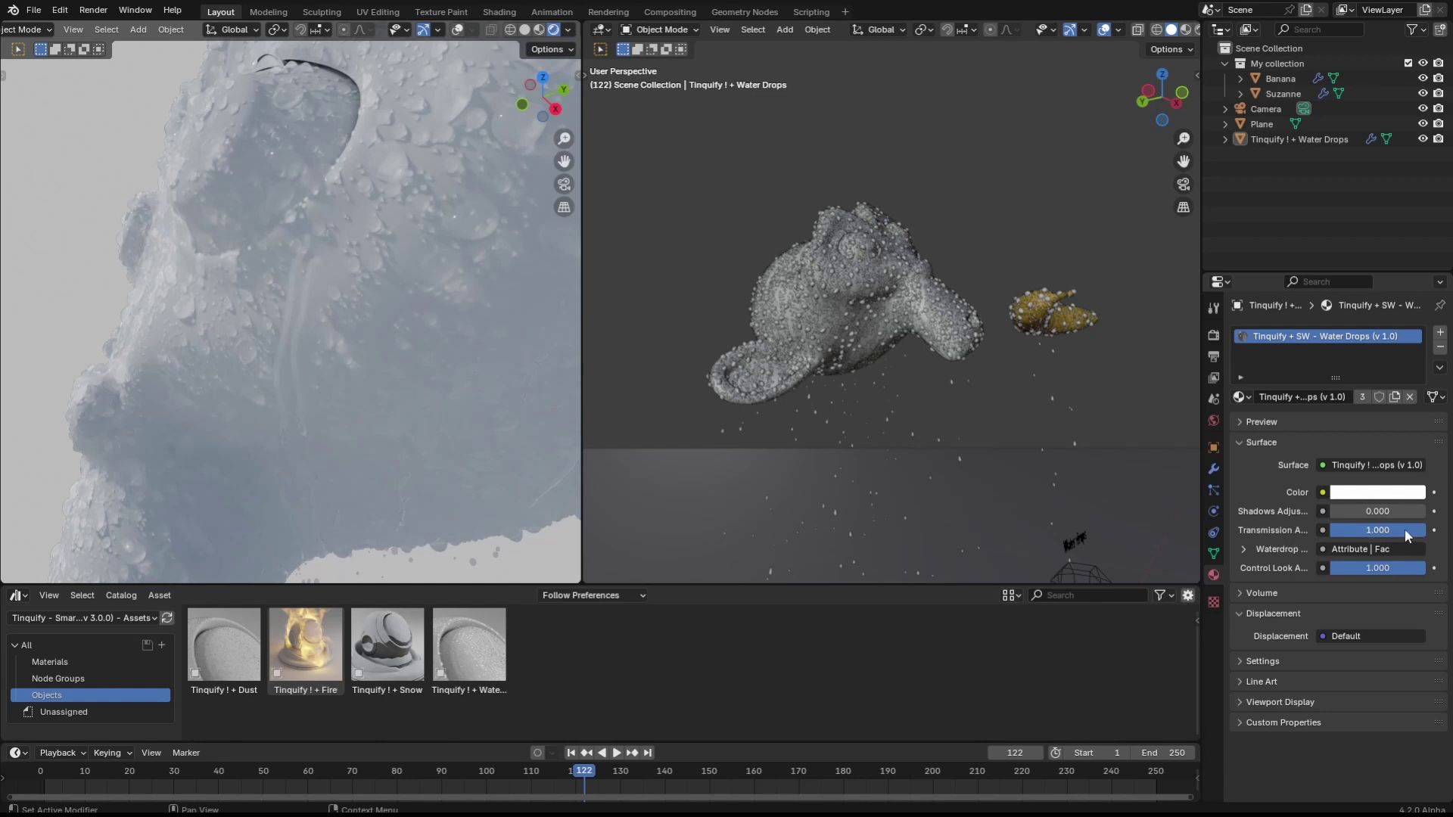
{"action": "left_click_drag", "start_coordinate": [1405, 529], "coordinate": [1331, 529]}
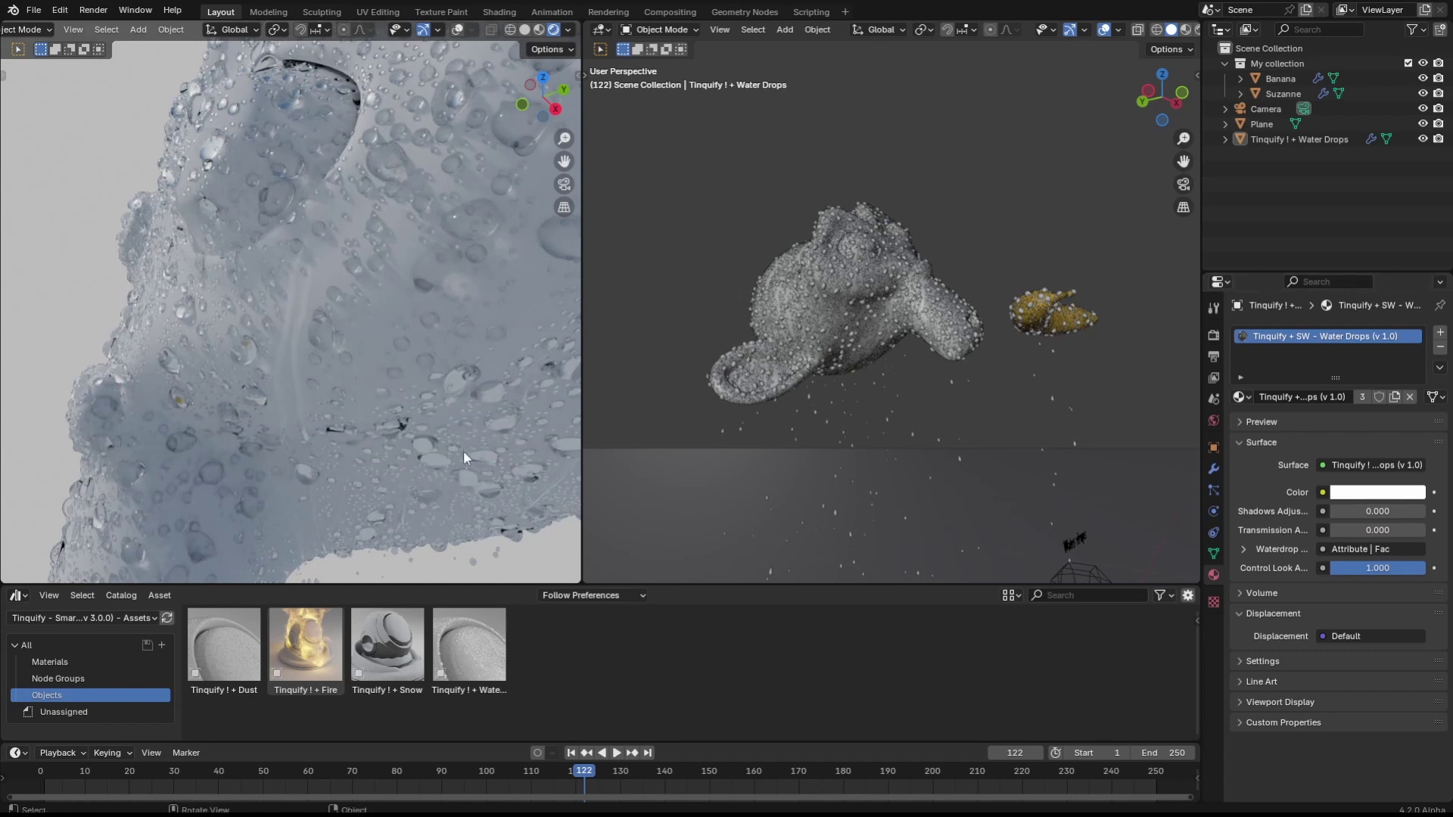
{"action": "left_click_drag", "start_coordinate": [1338, 529], "coordinate": [1425, 530]}
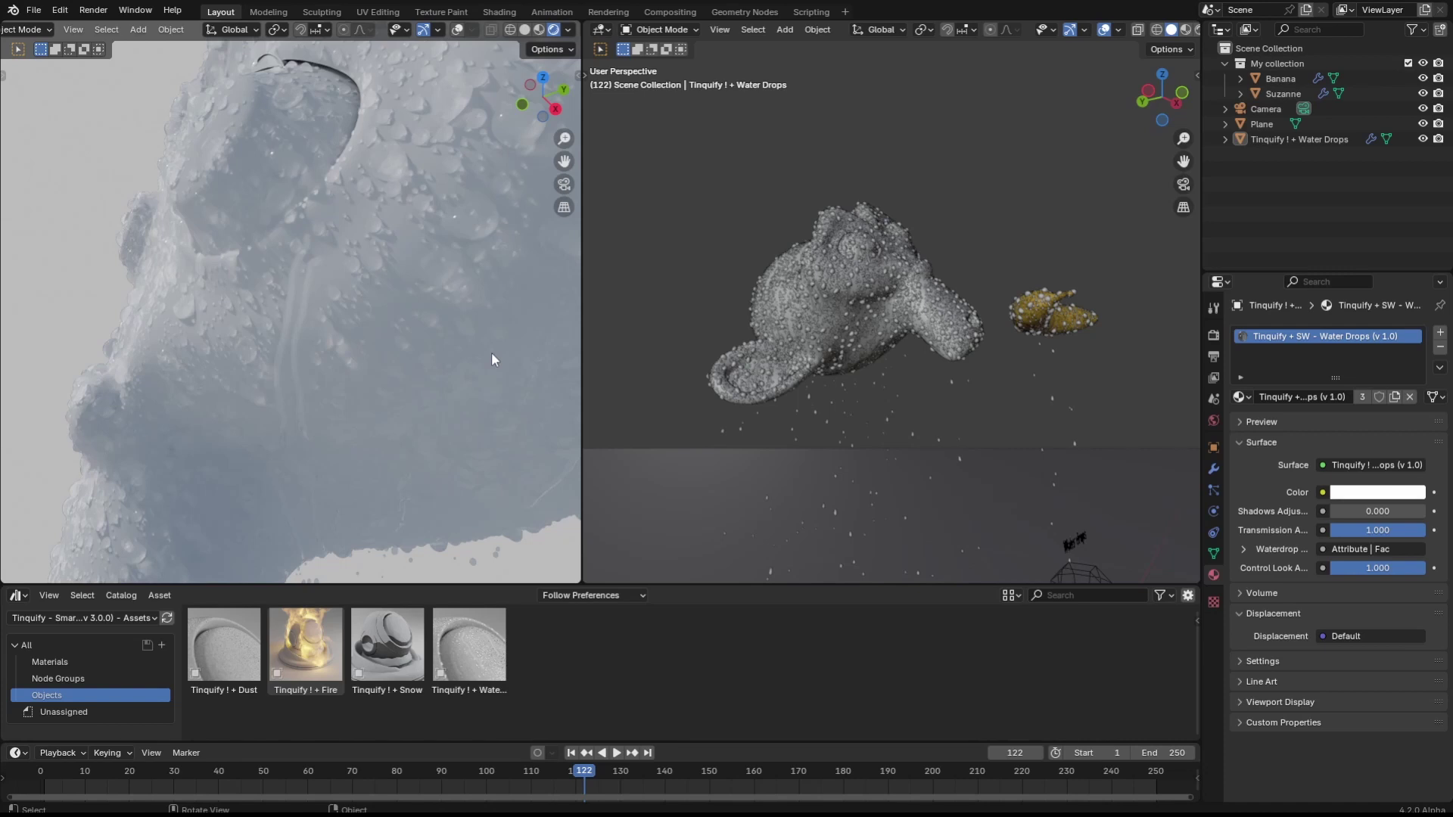
{"action": "middle_click_drag", "start_coordinate": [492, 359], "coordinate": [424, 325]}
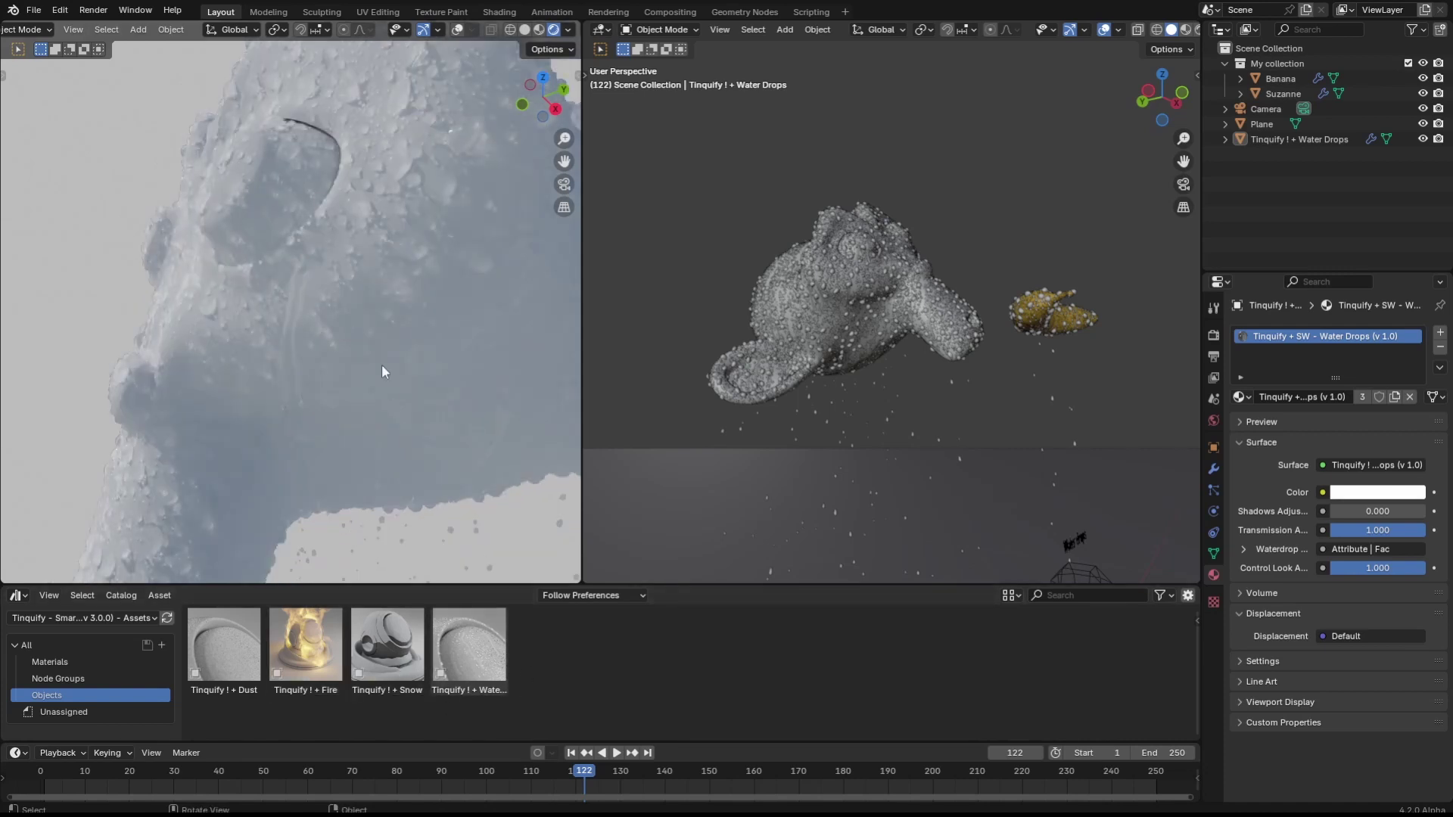
{"action": "scroll", "coordinate": [380, 364], "scroll_direction": "down", "scroll_amount": 6}
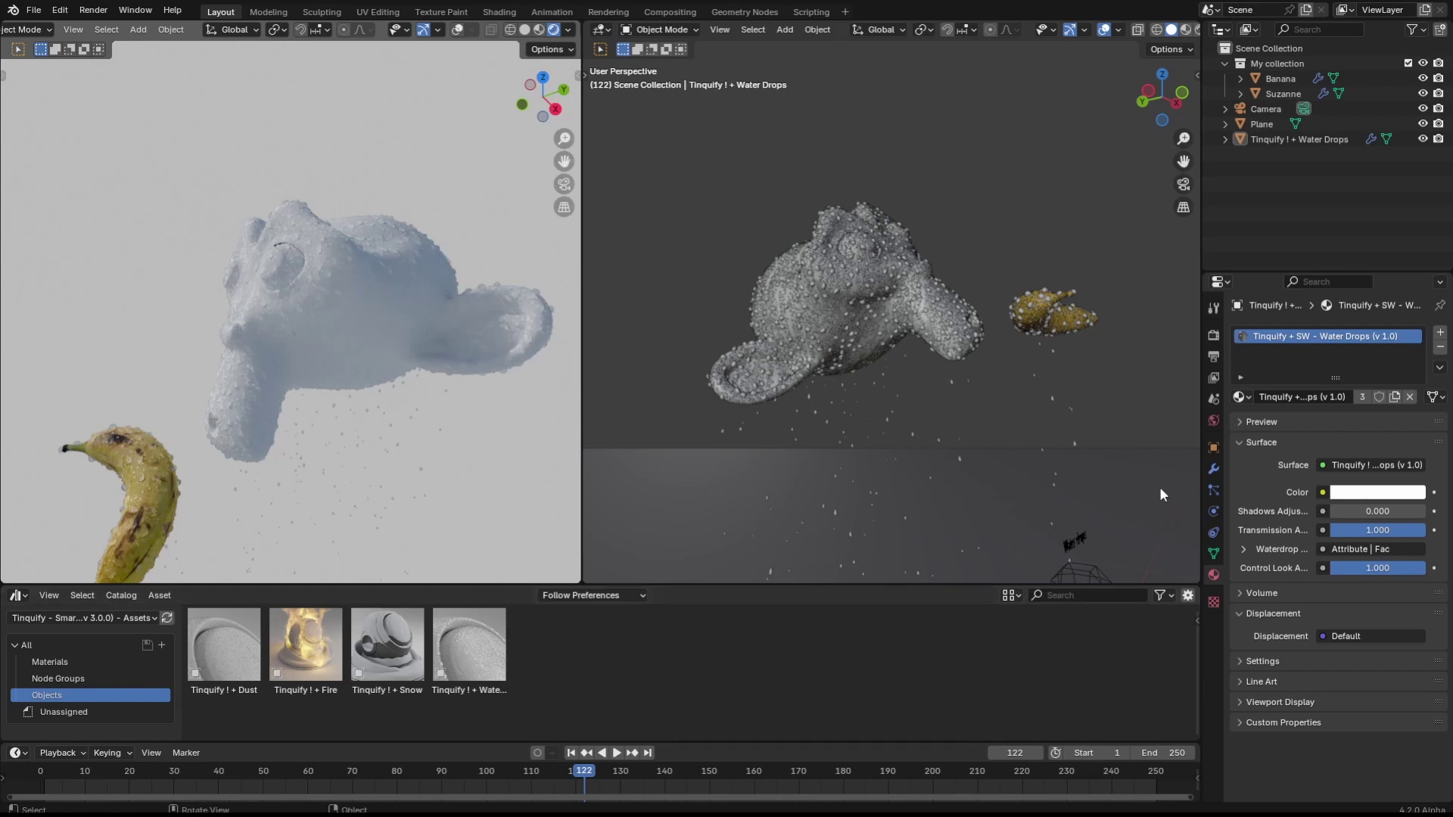
Step: Show the GeometryNodes modifier settings and toggle its viewport display off and on
{"action": "left_click", "coordinate": [1214, 469]}
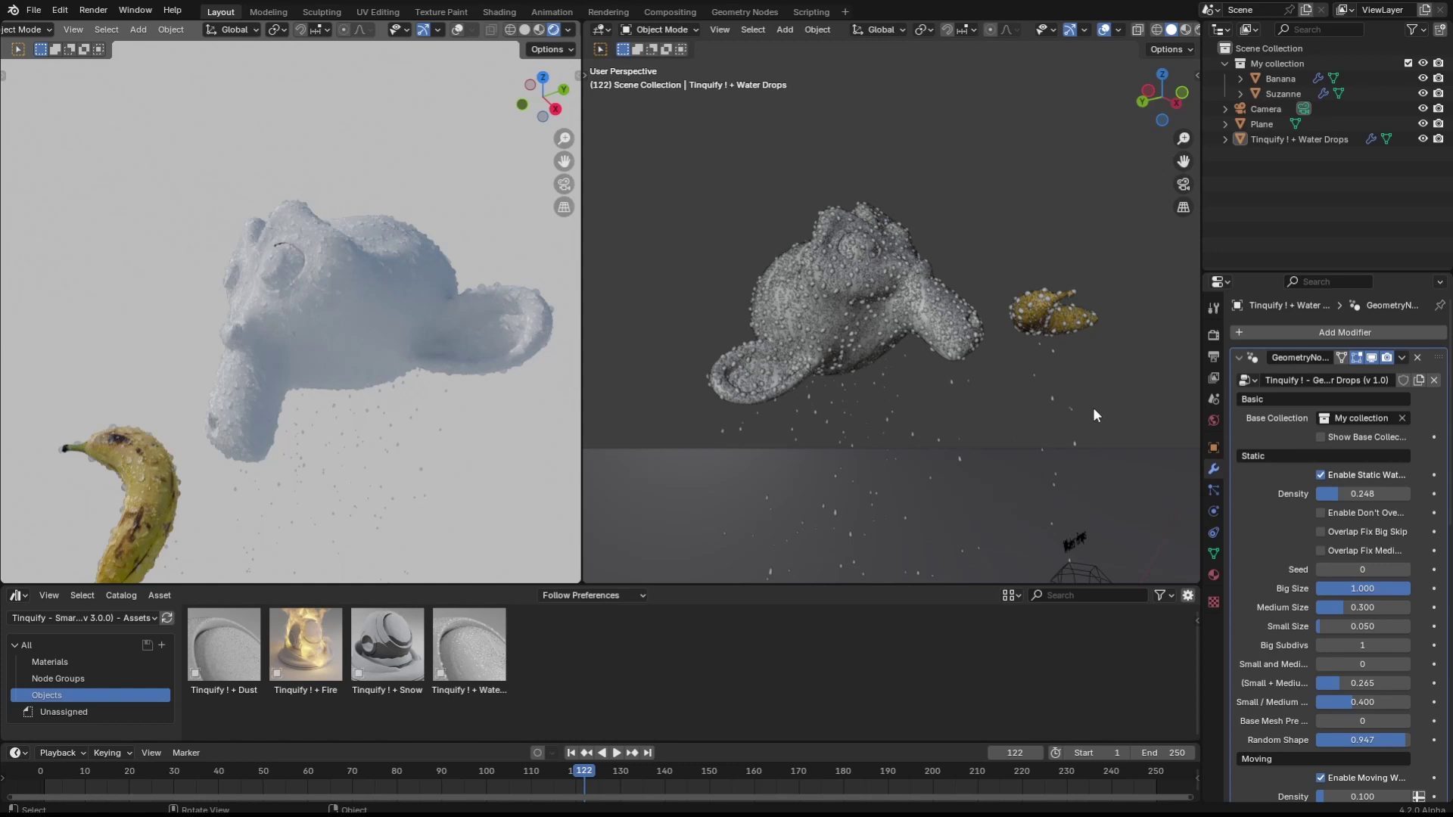
{"action": "left_click", "coordinate": [1372, 357]}
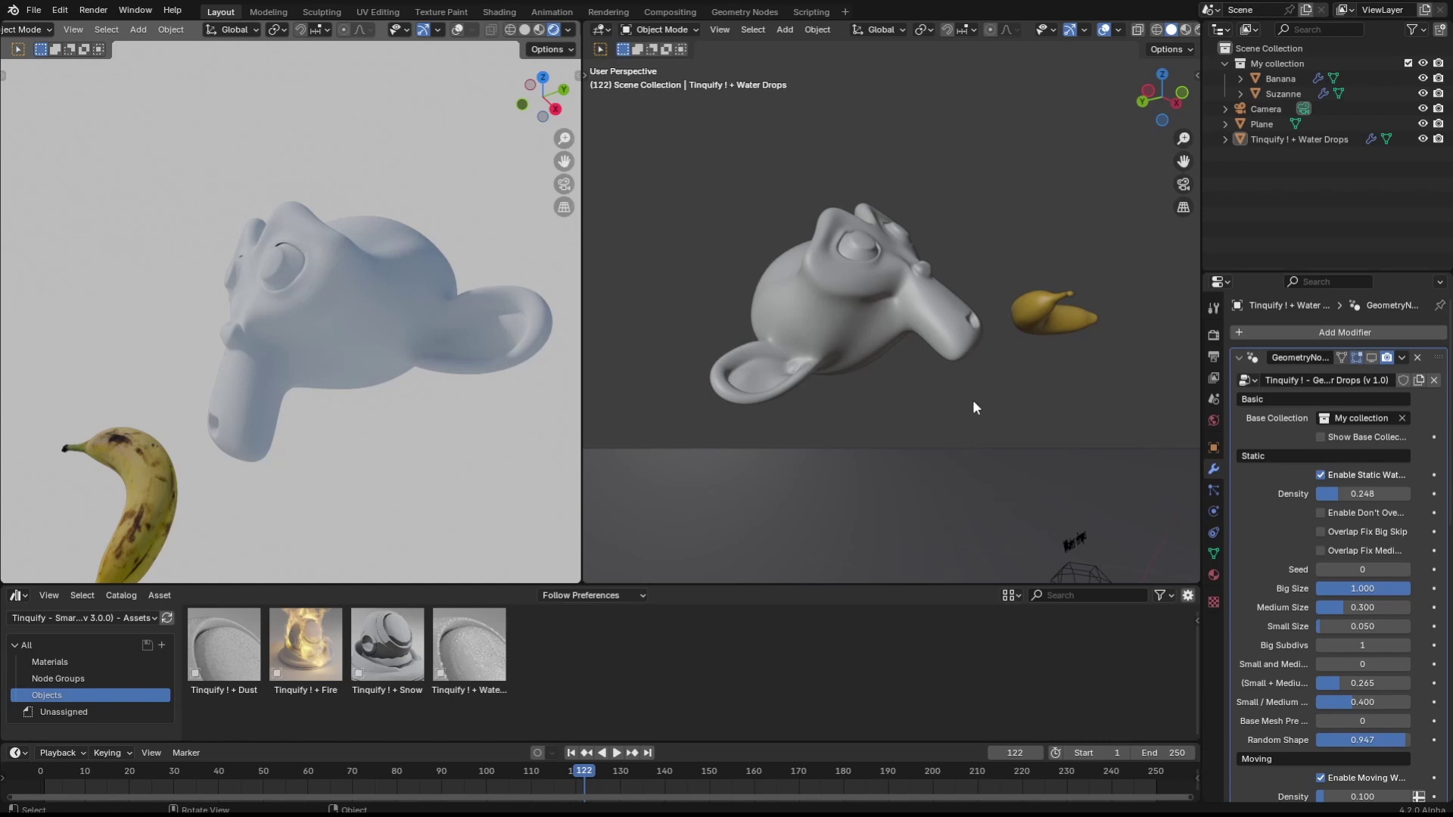
{"action": "left_click", "coordinate": [1372, 359]}
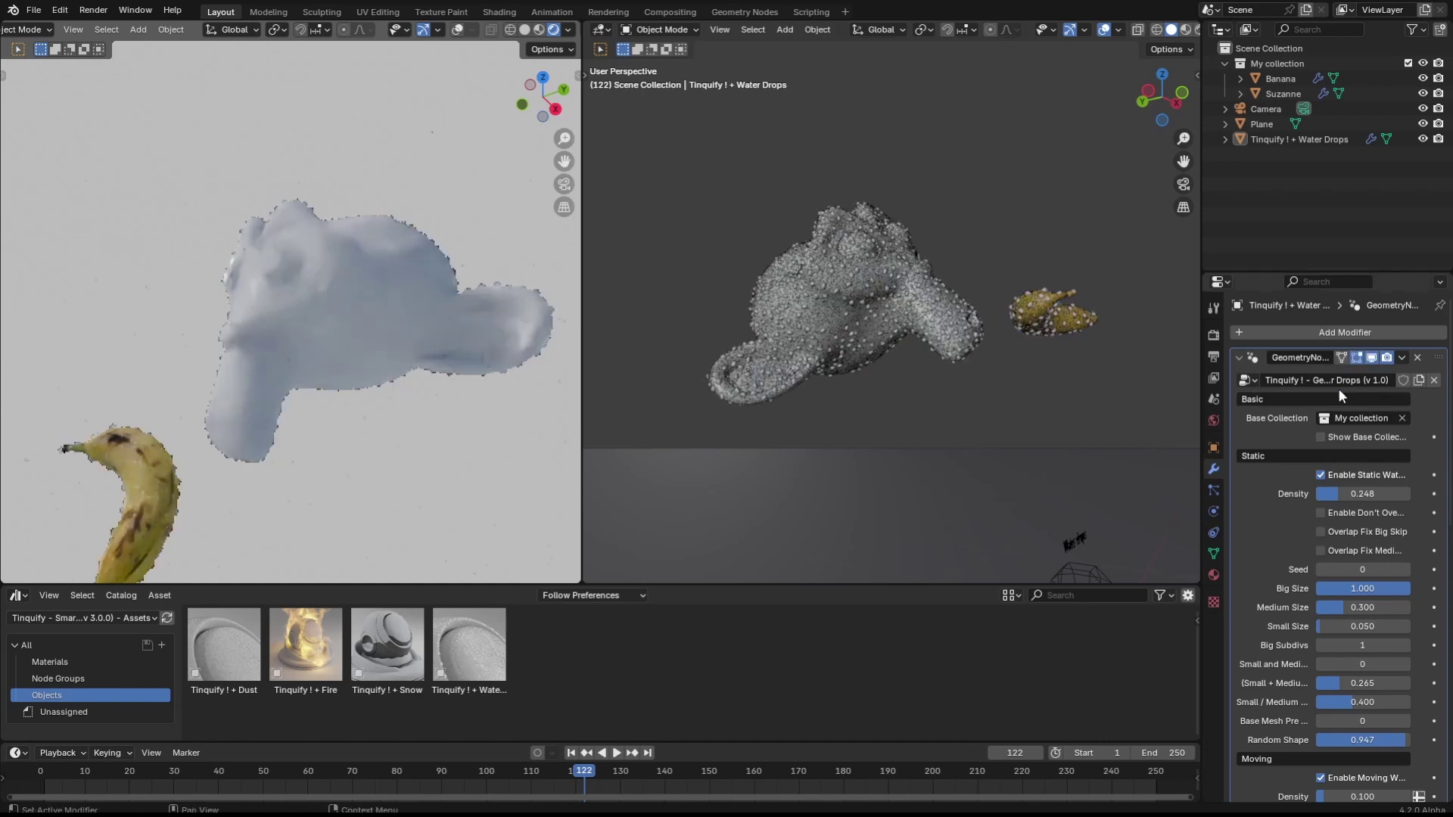